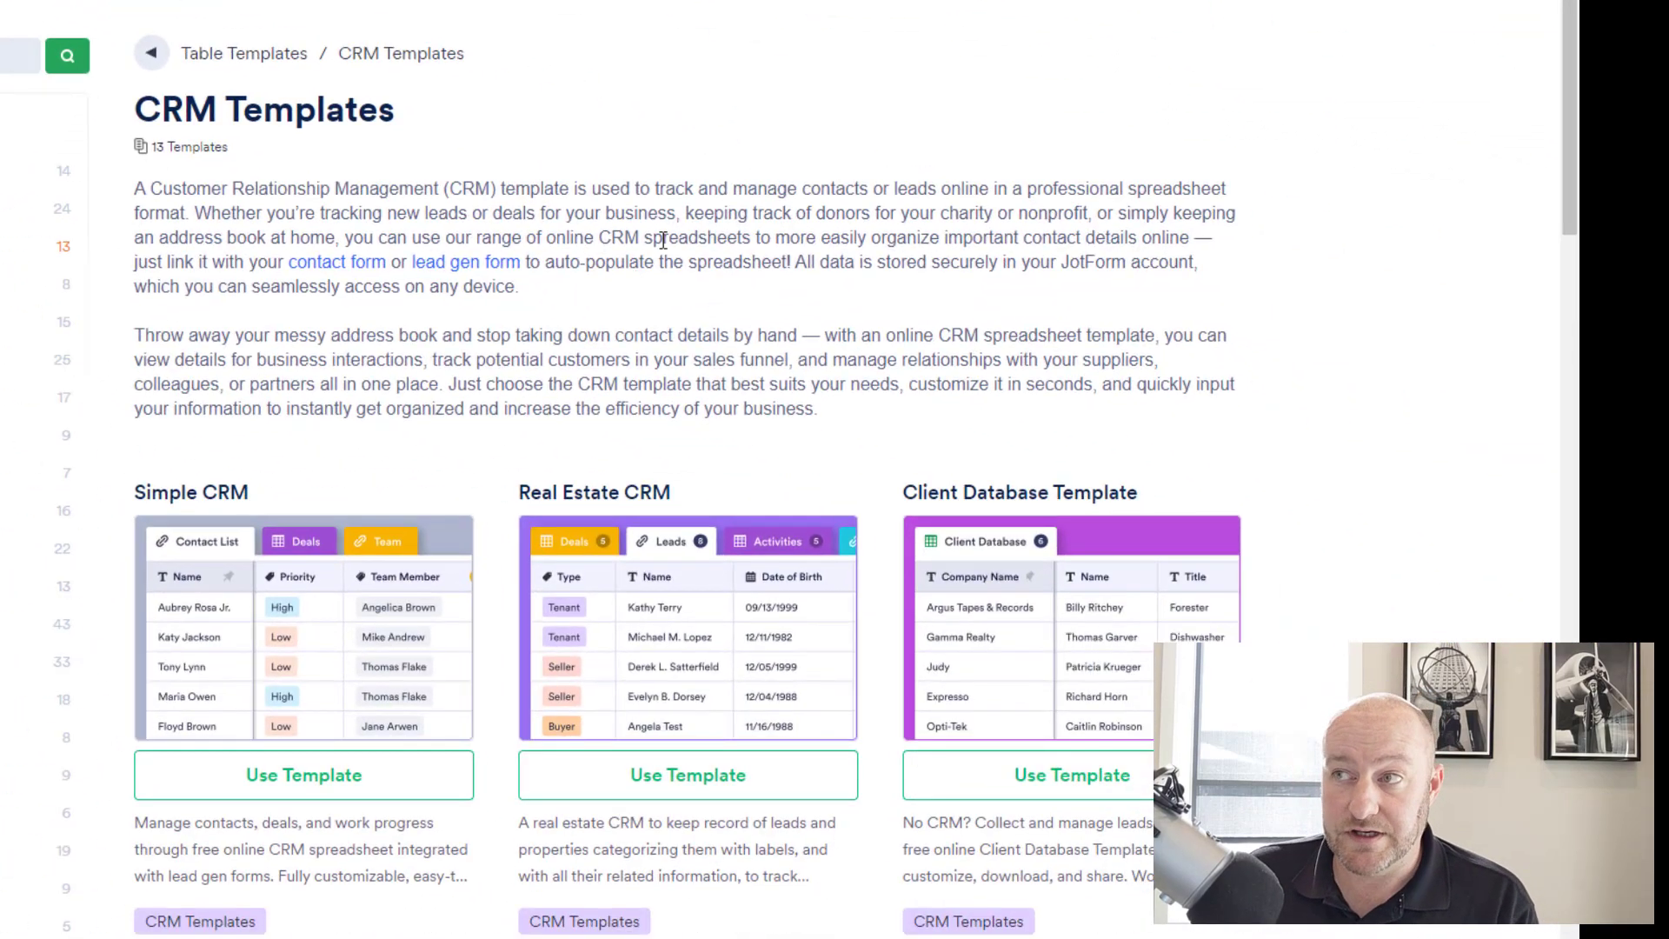
Find the Small Business CRM template in the list and create a table from it.
{"action": "scroll", "coordinate": [665, 252], "scroll_direction": "down", "scroll_amount": 8}
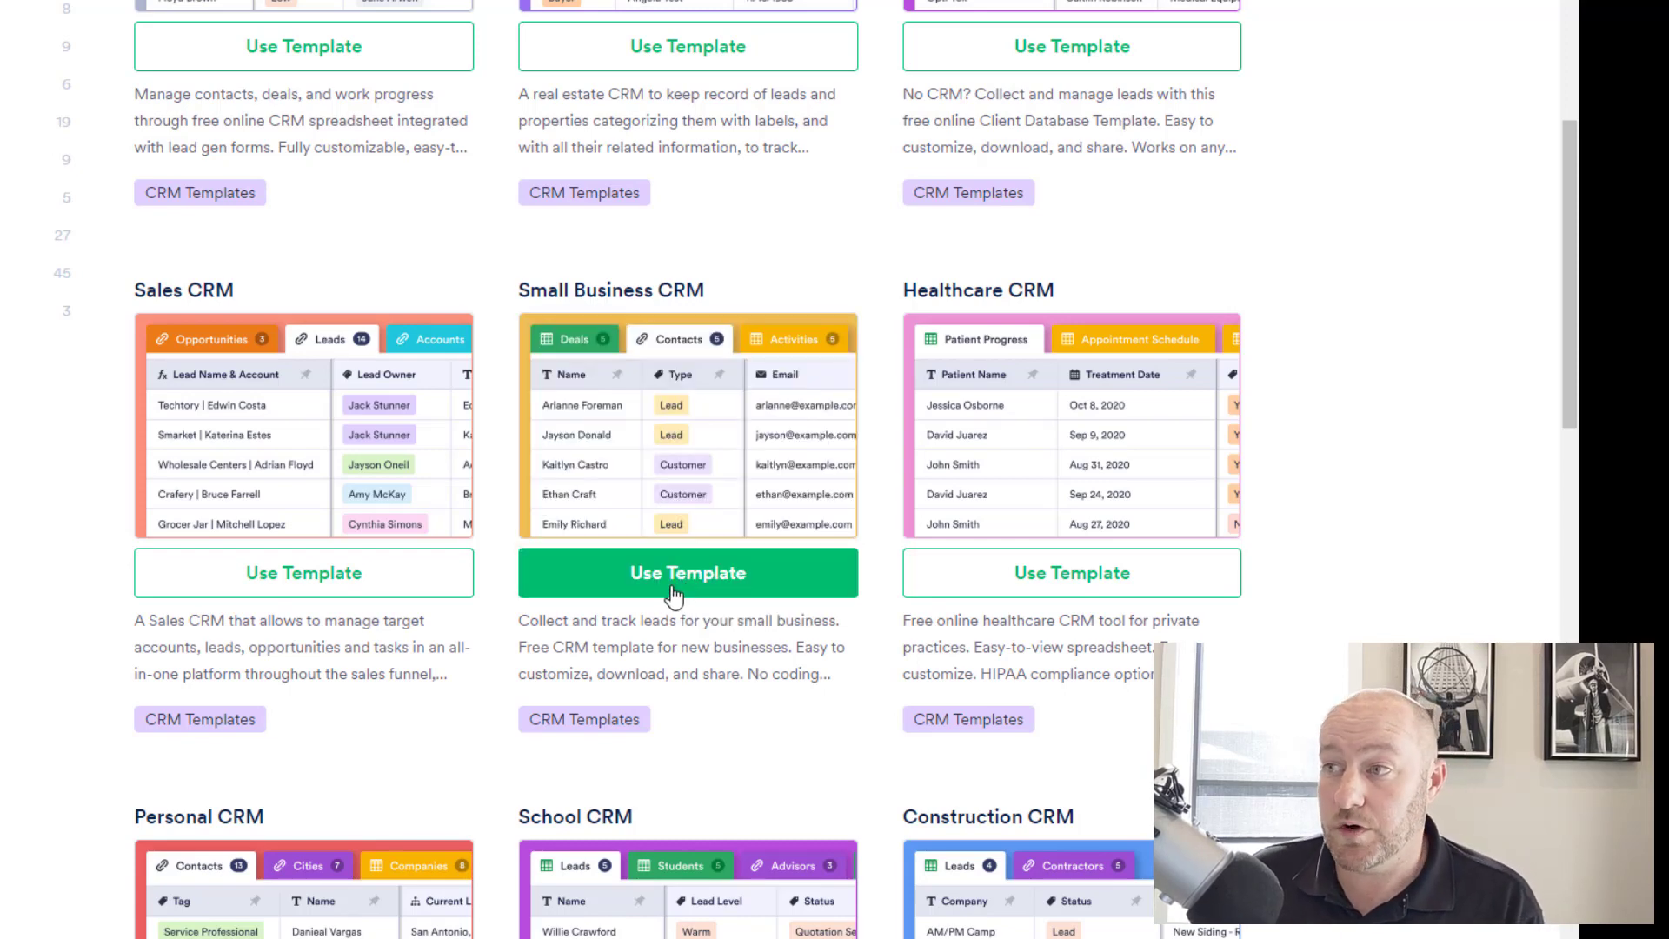
{"action": "left_click", "coordinate": [687, 584]}
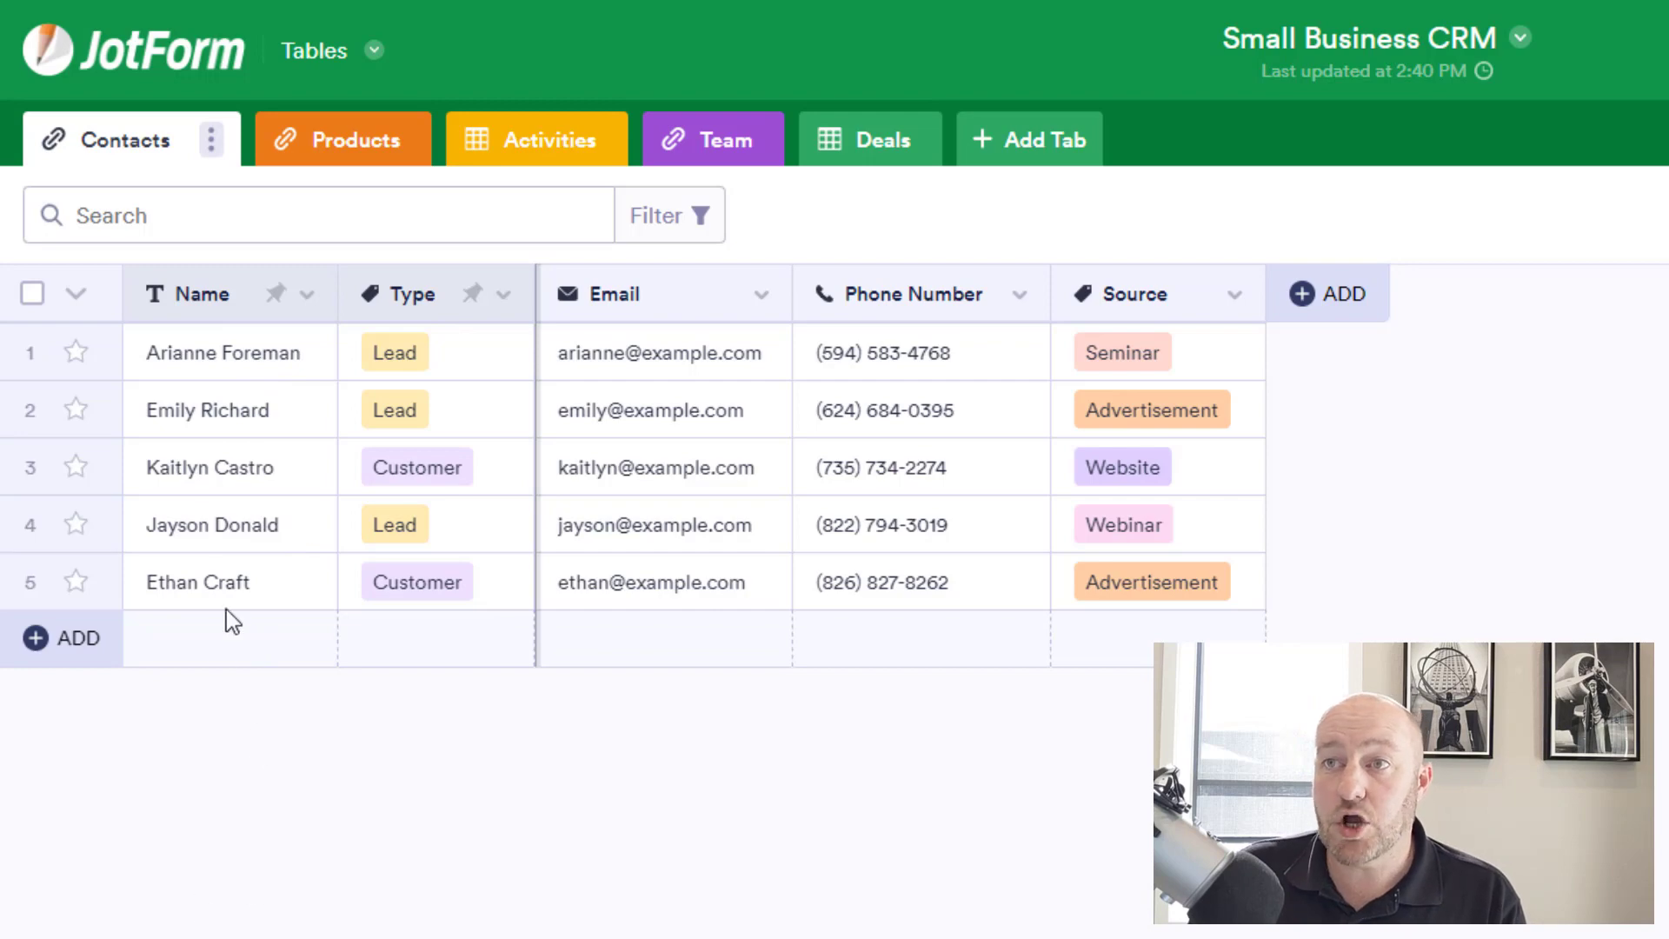
View the first contact's Type and Seminar Source choices unchanged, then show the Products sheet.
{"action": "mouse_move", "coordinate": [210, 361]}
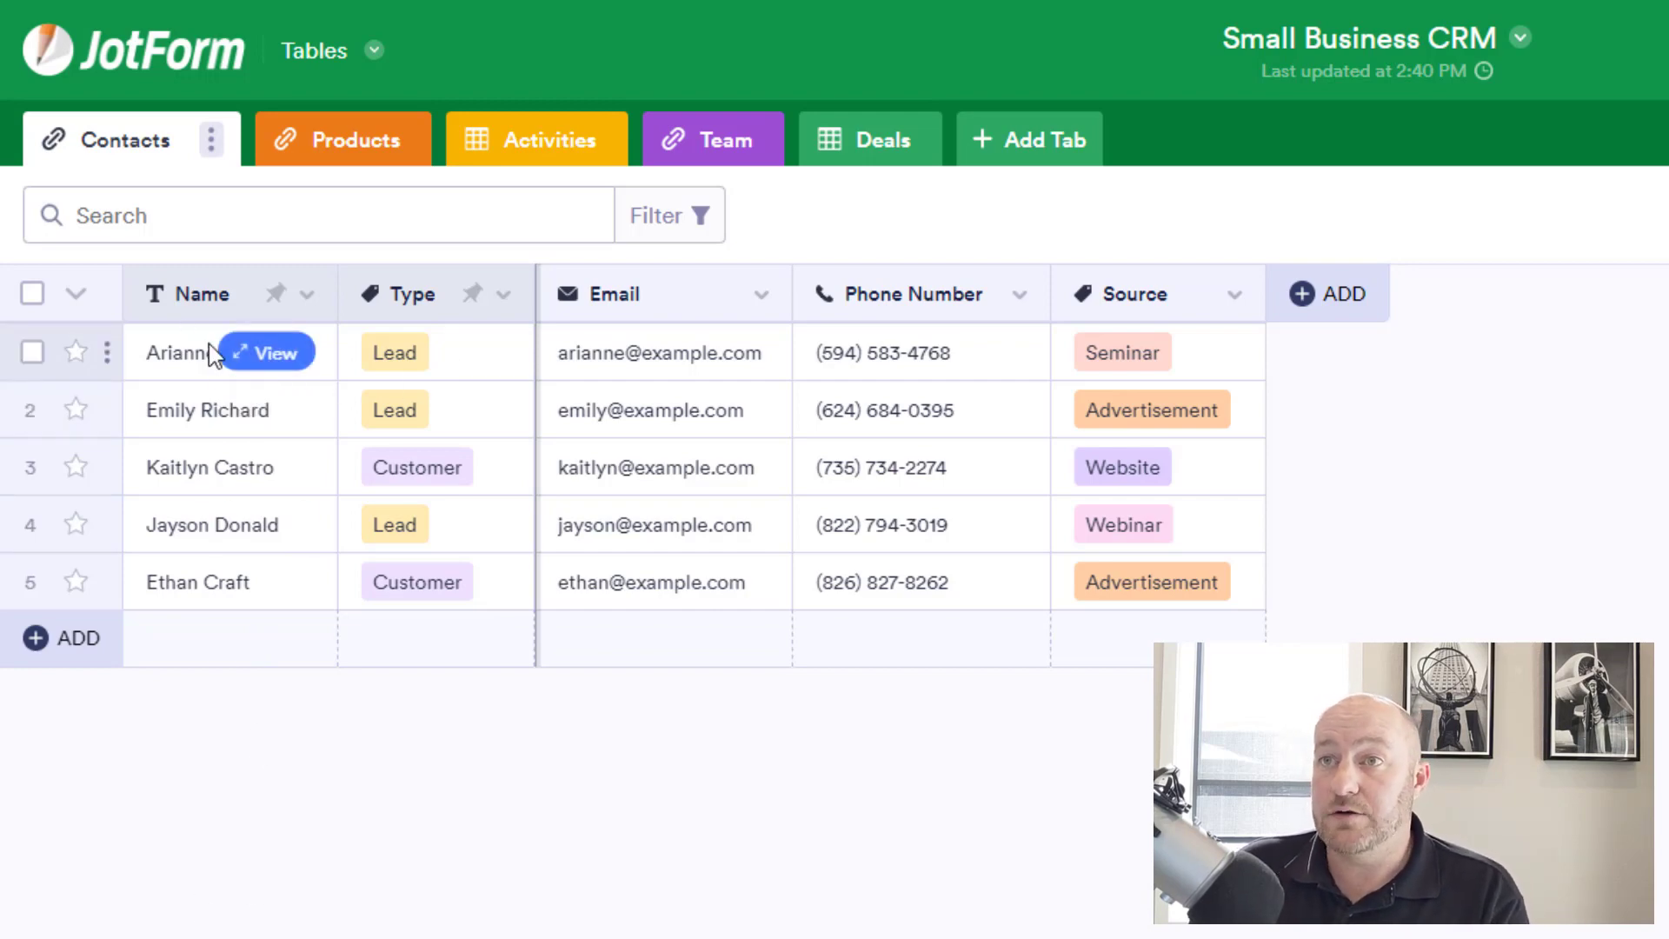
{"action": "left_click", "coordinate": [423, 370]}
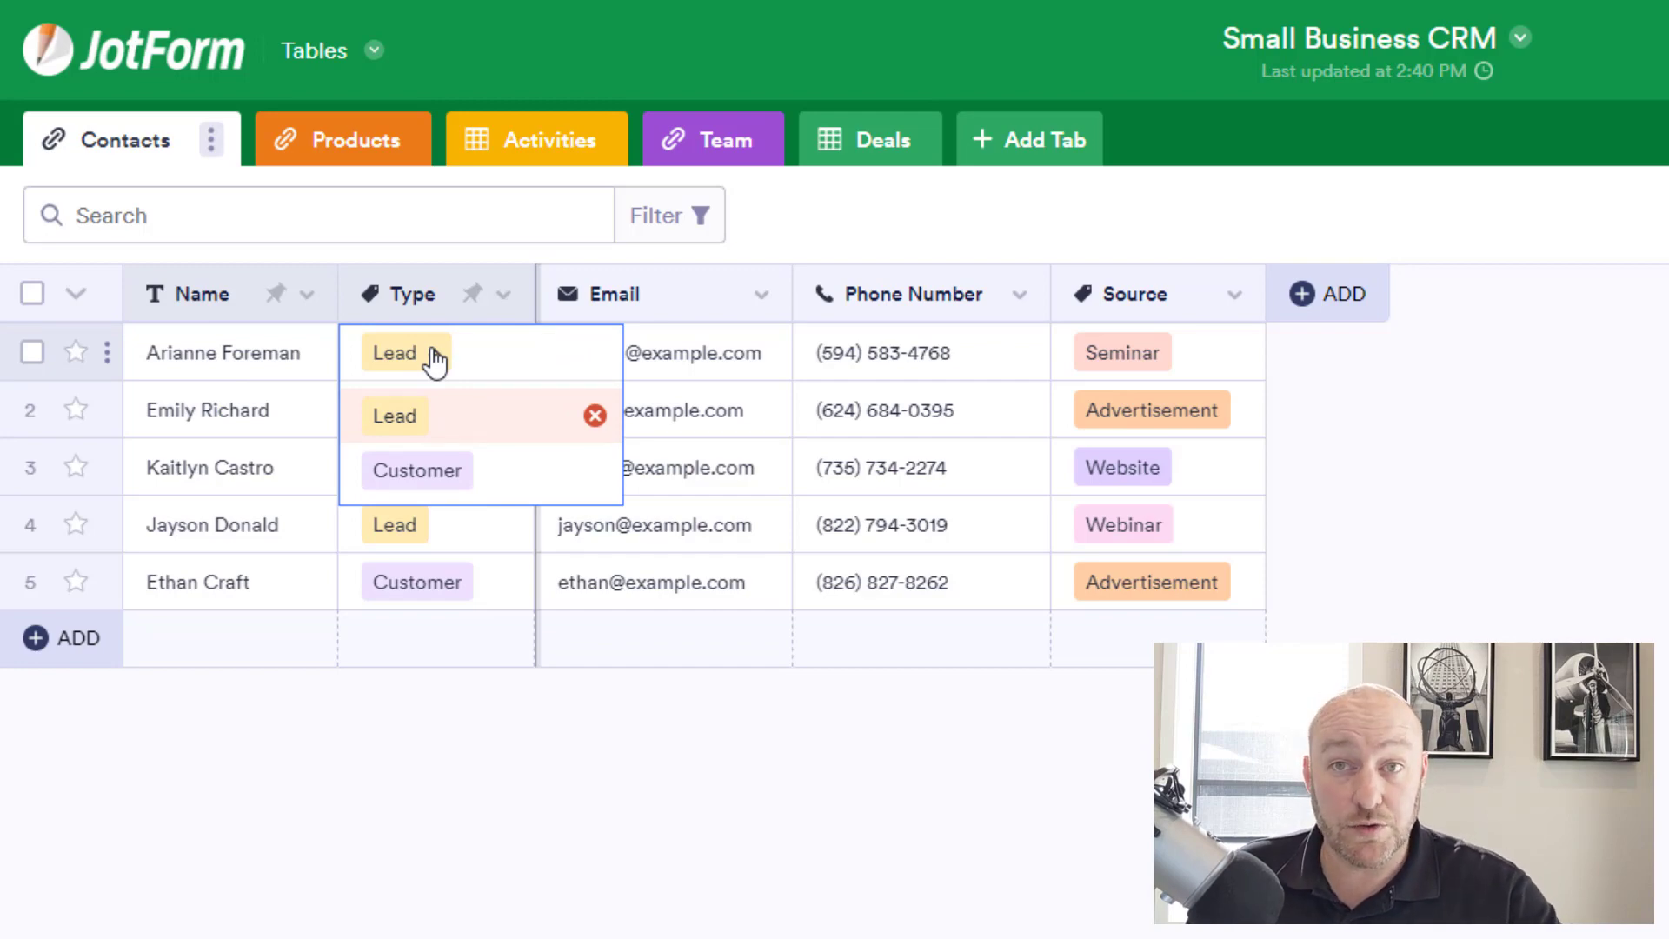
{"action": "left_click", "coordinate": [640, 753]}
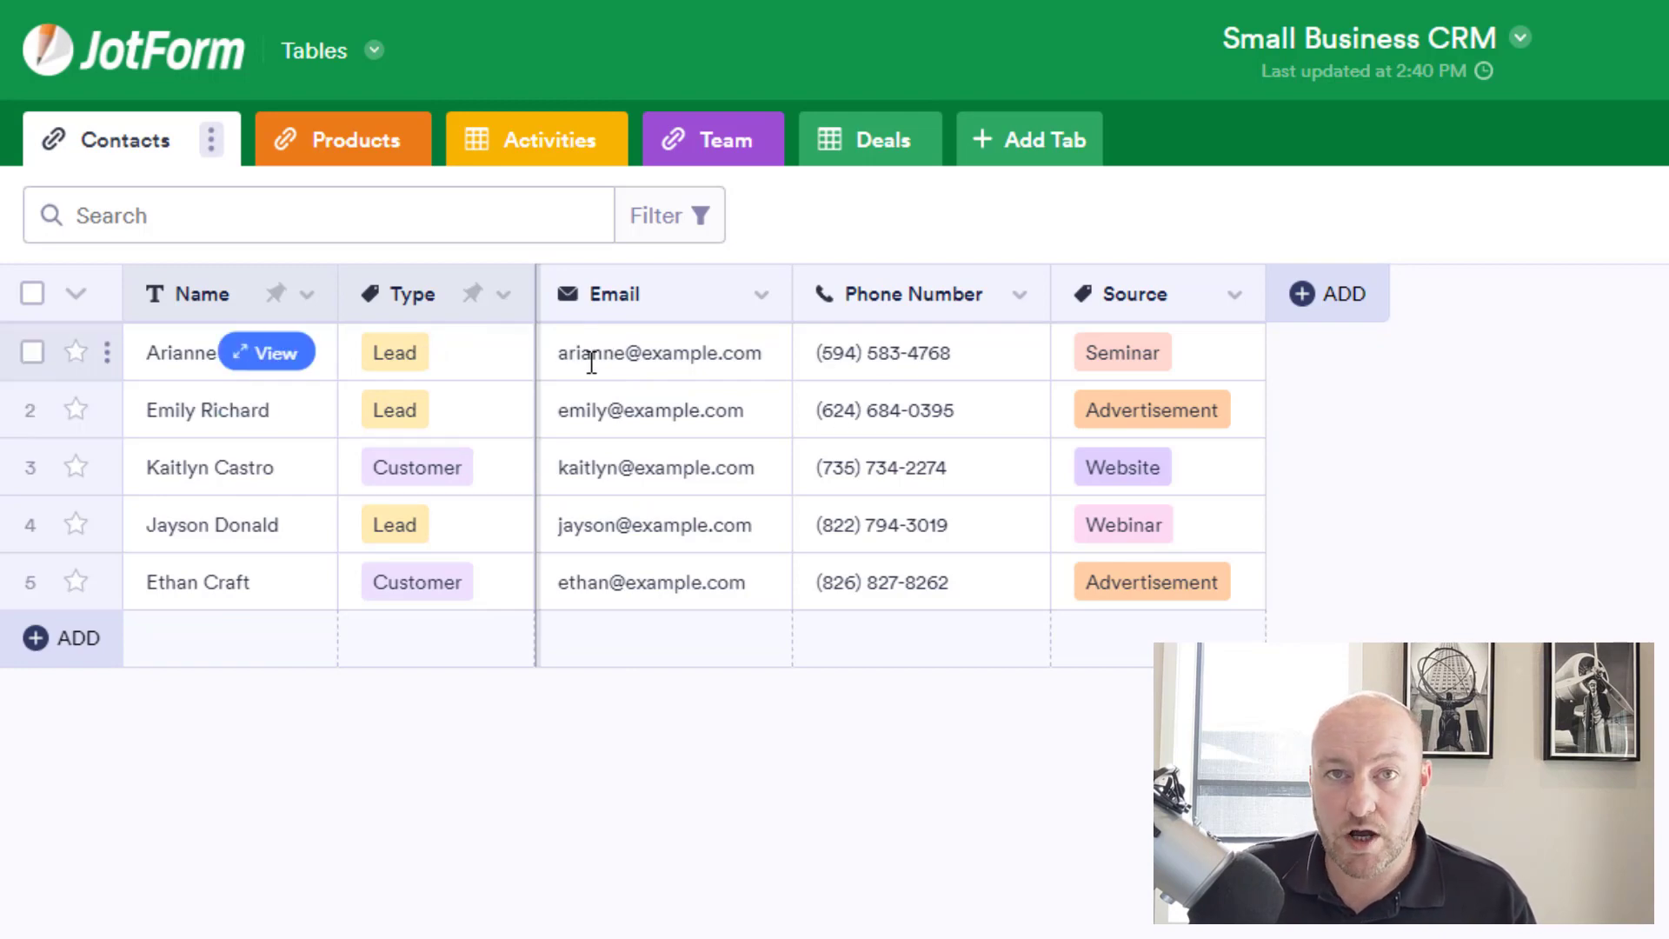
{"action": "left_click", "coordinate": [1211, 345]}
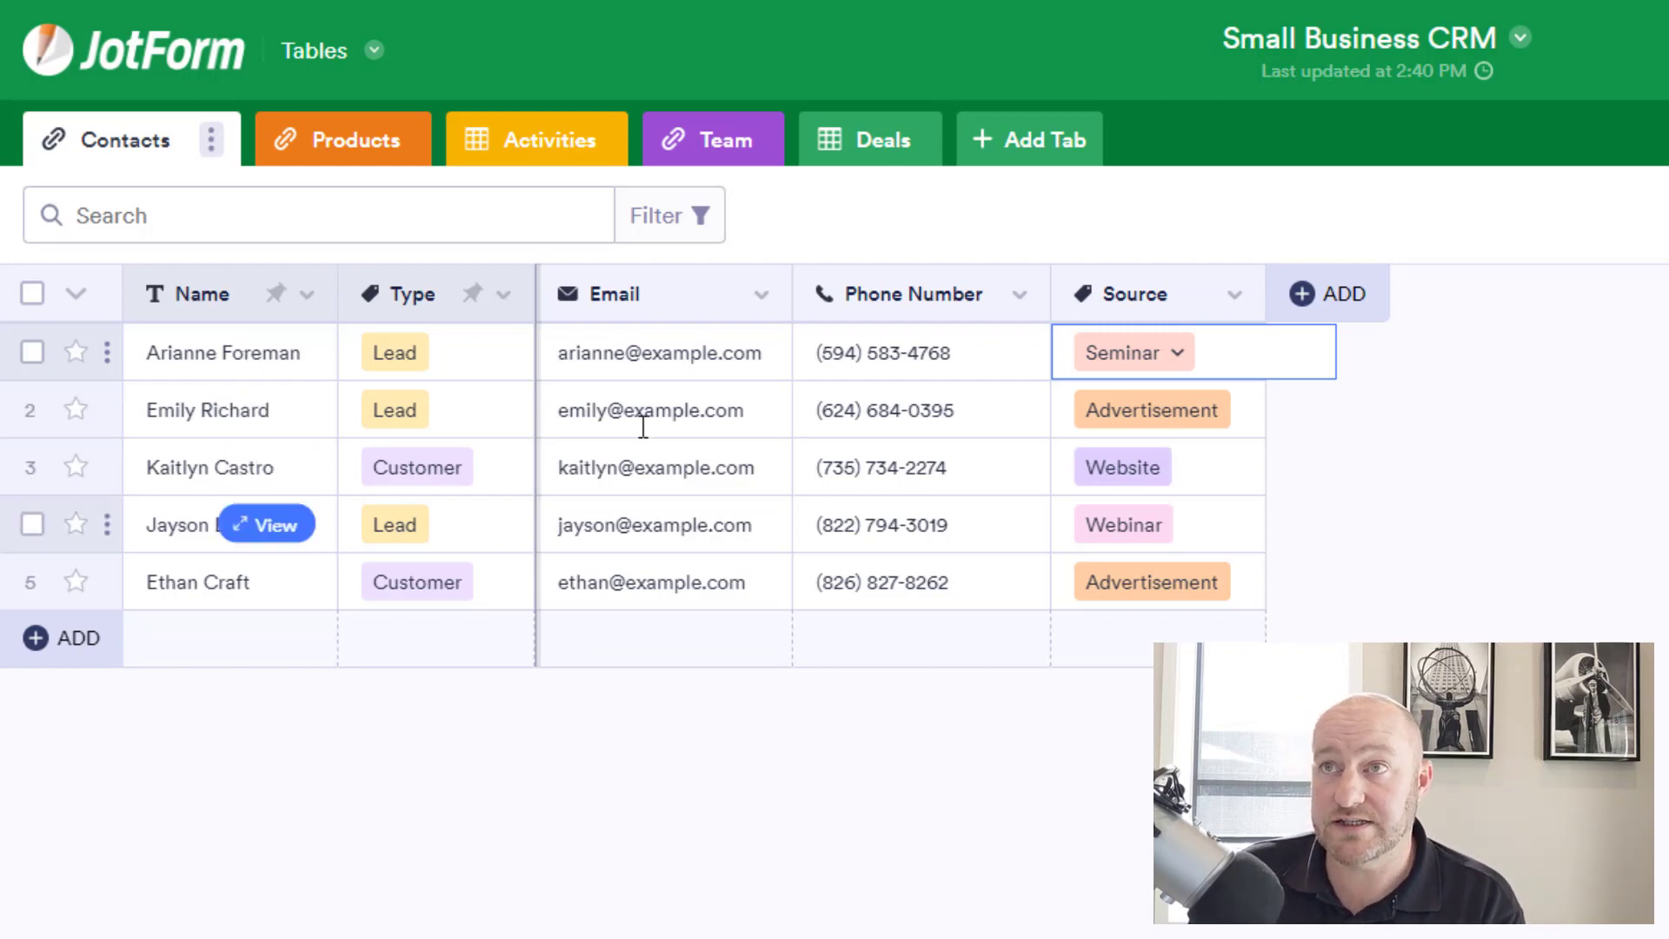
{"action": "left_click", "coordinate": [348, 146]}
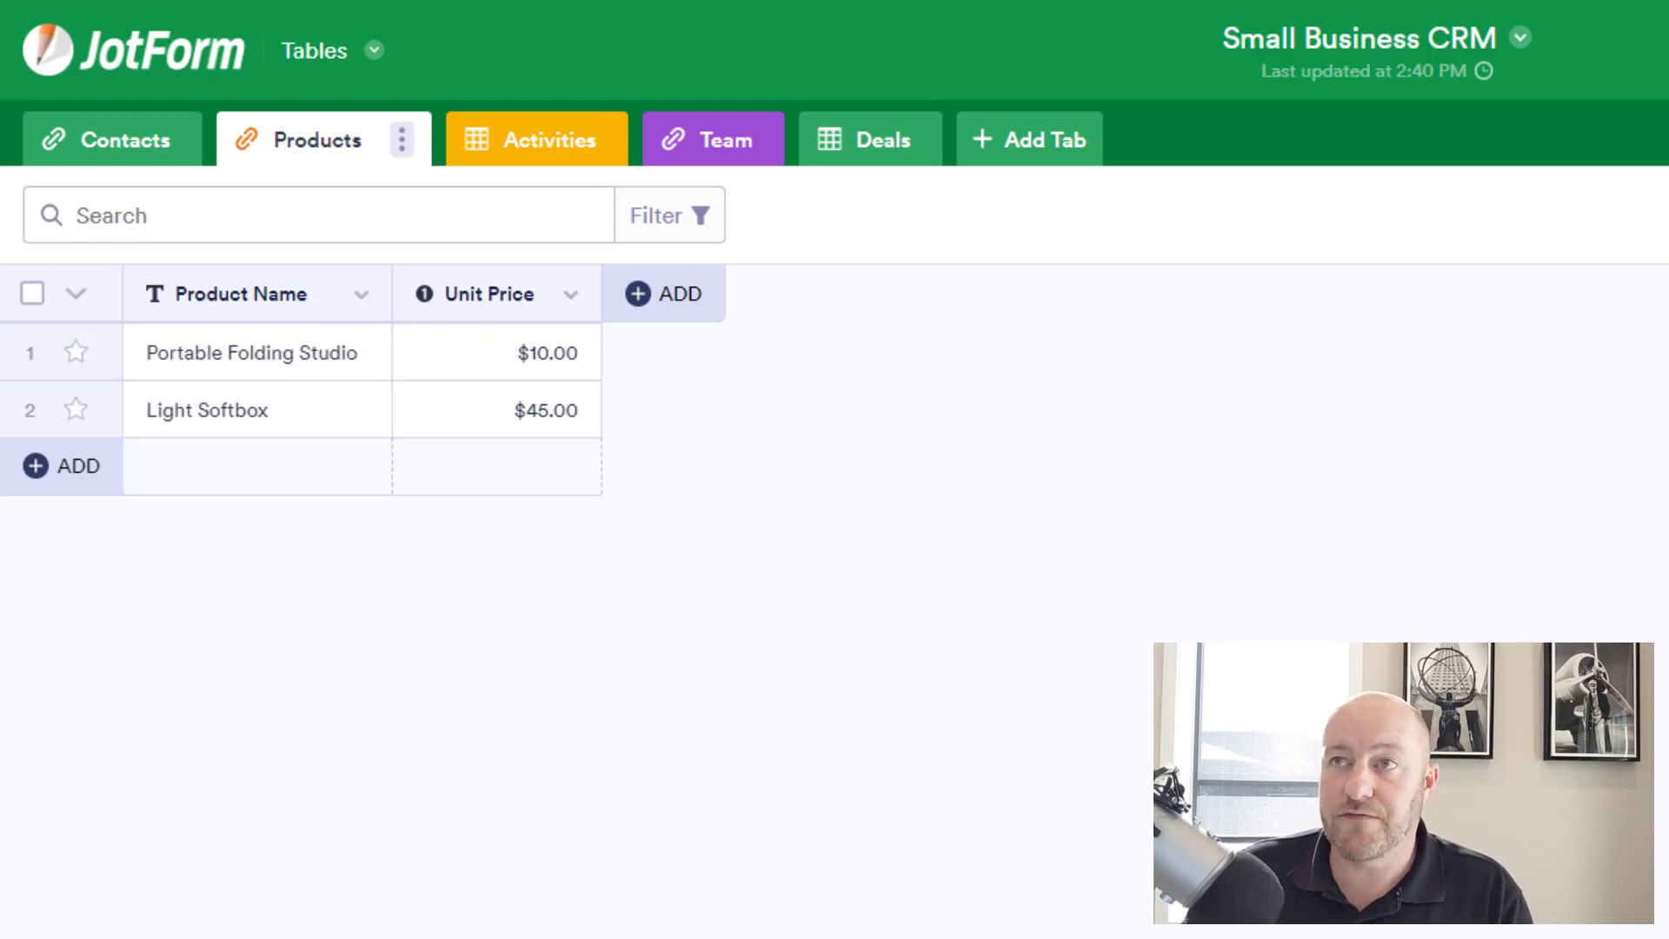
On the Activities sheet, list the first activity's type options and keep it as Email.
{"action": "left_click", "coordinate": [548, 144]}
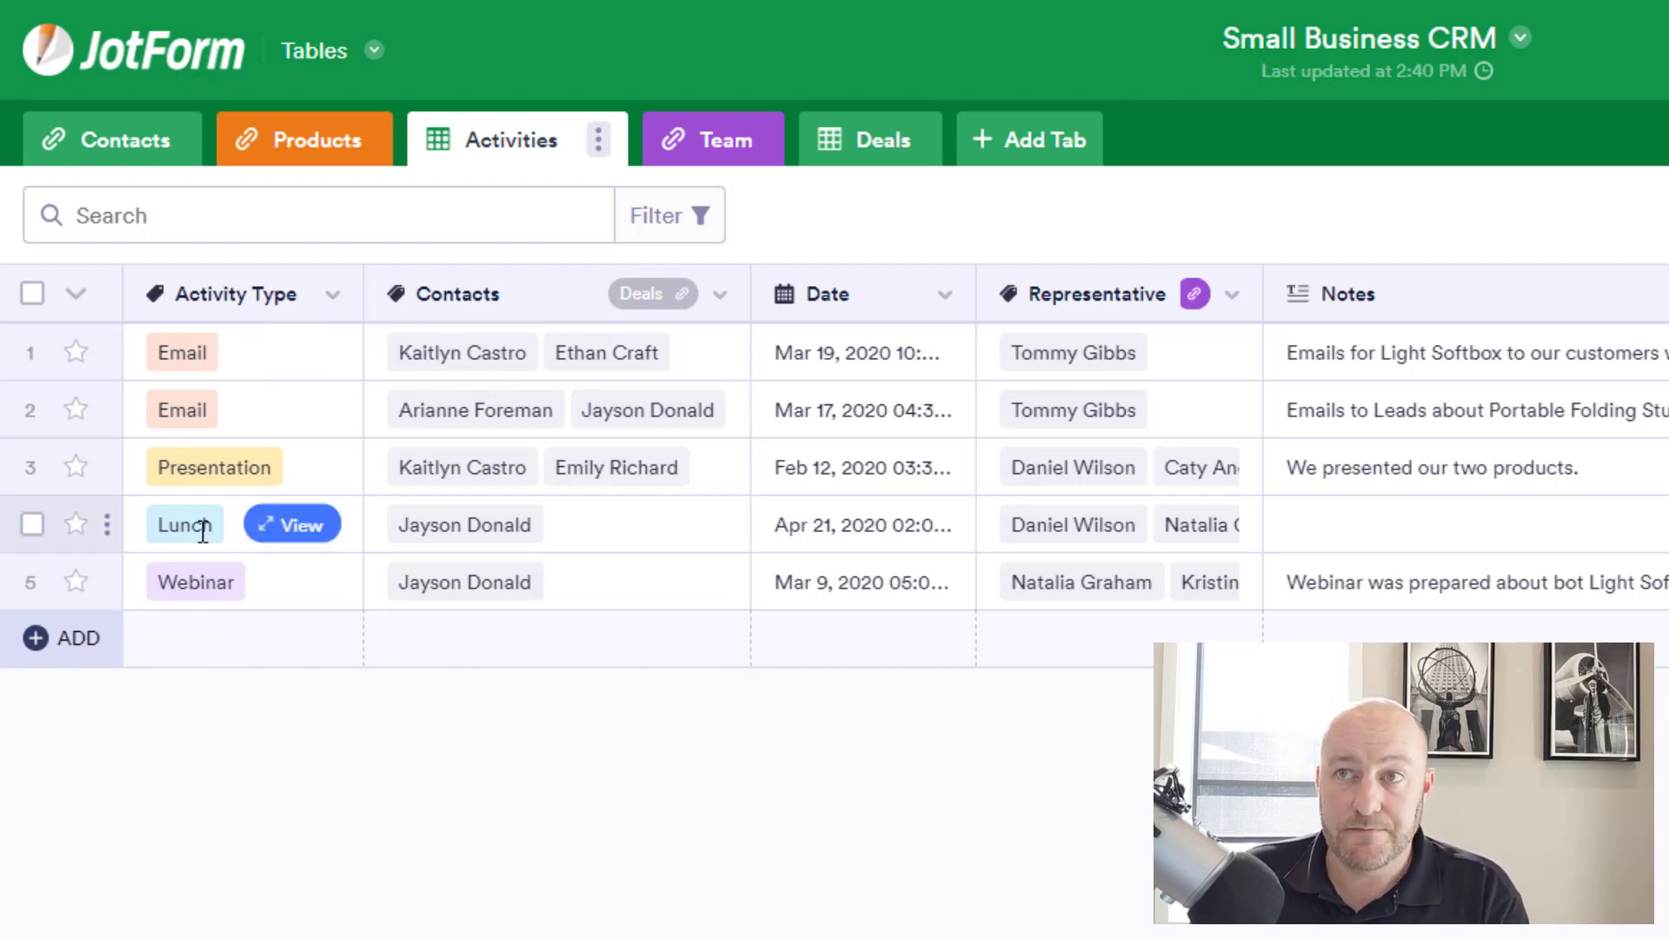
{"action": "double_click", "coordinate": [205, 351]}
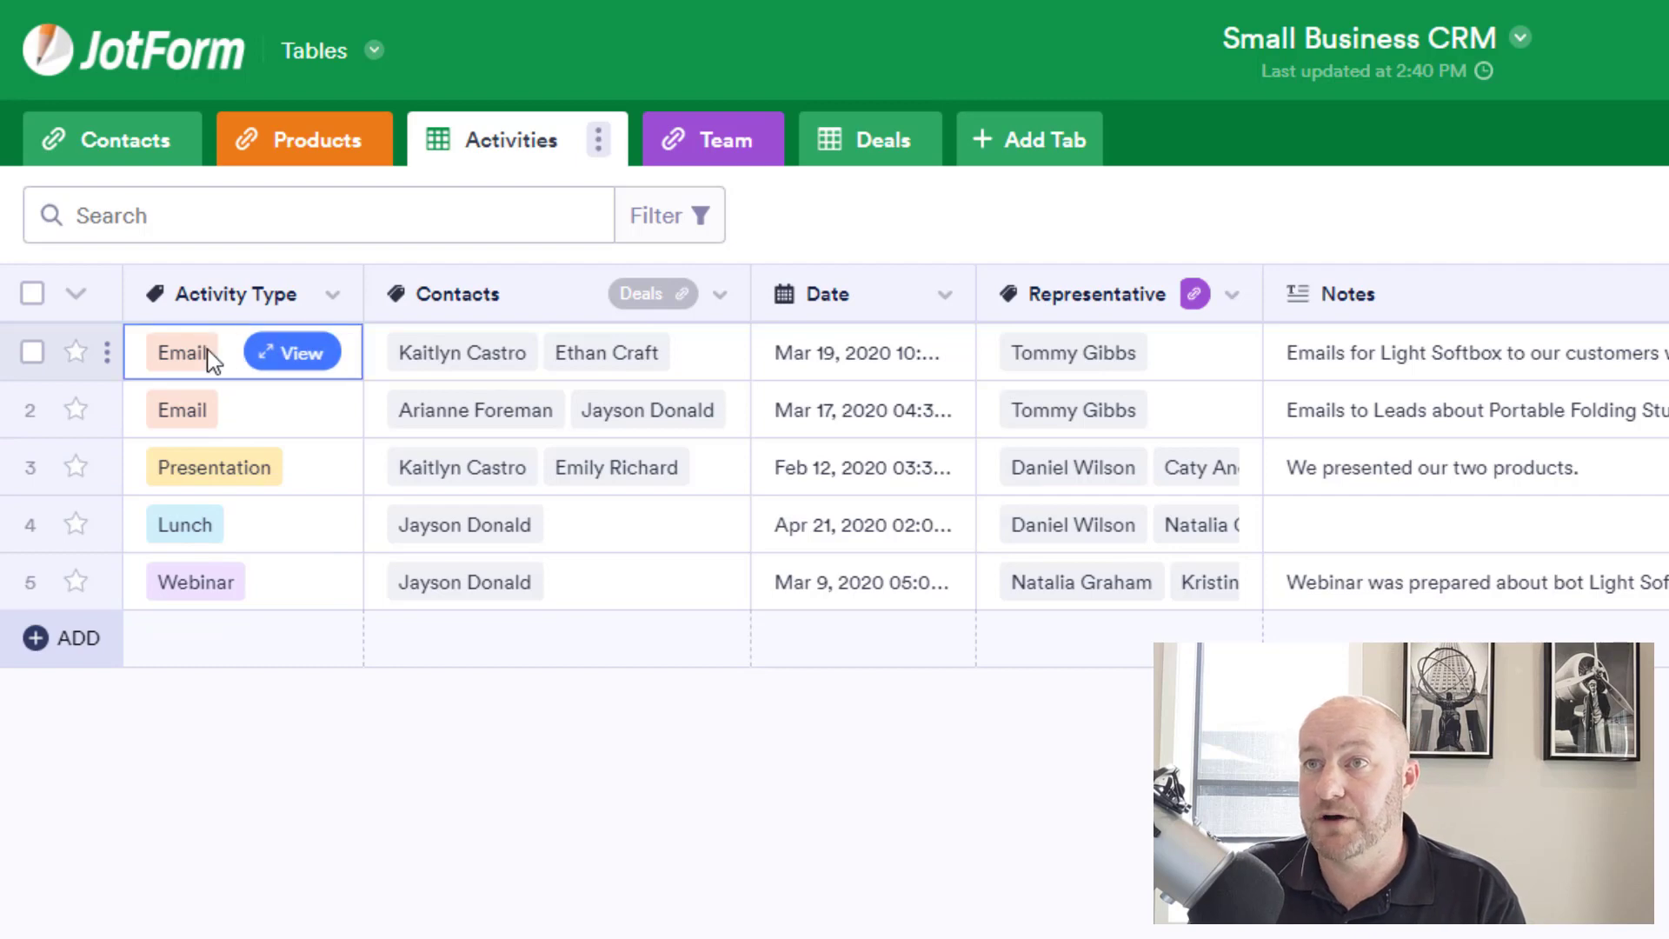
{"action": "left_click", "coordinate": [224, 352]}
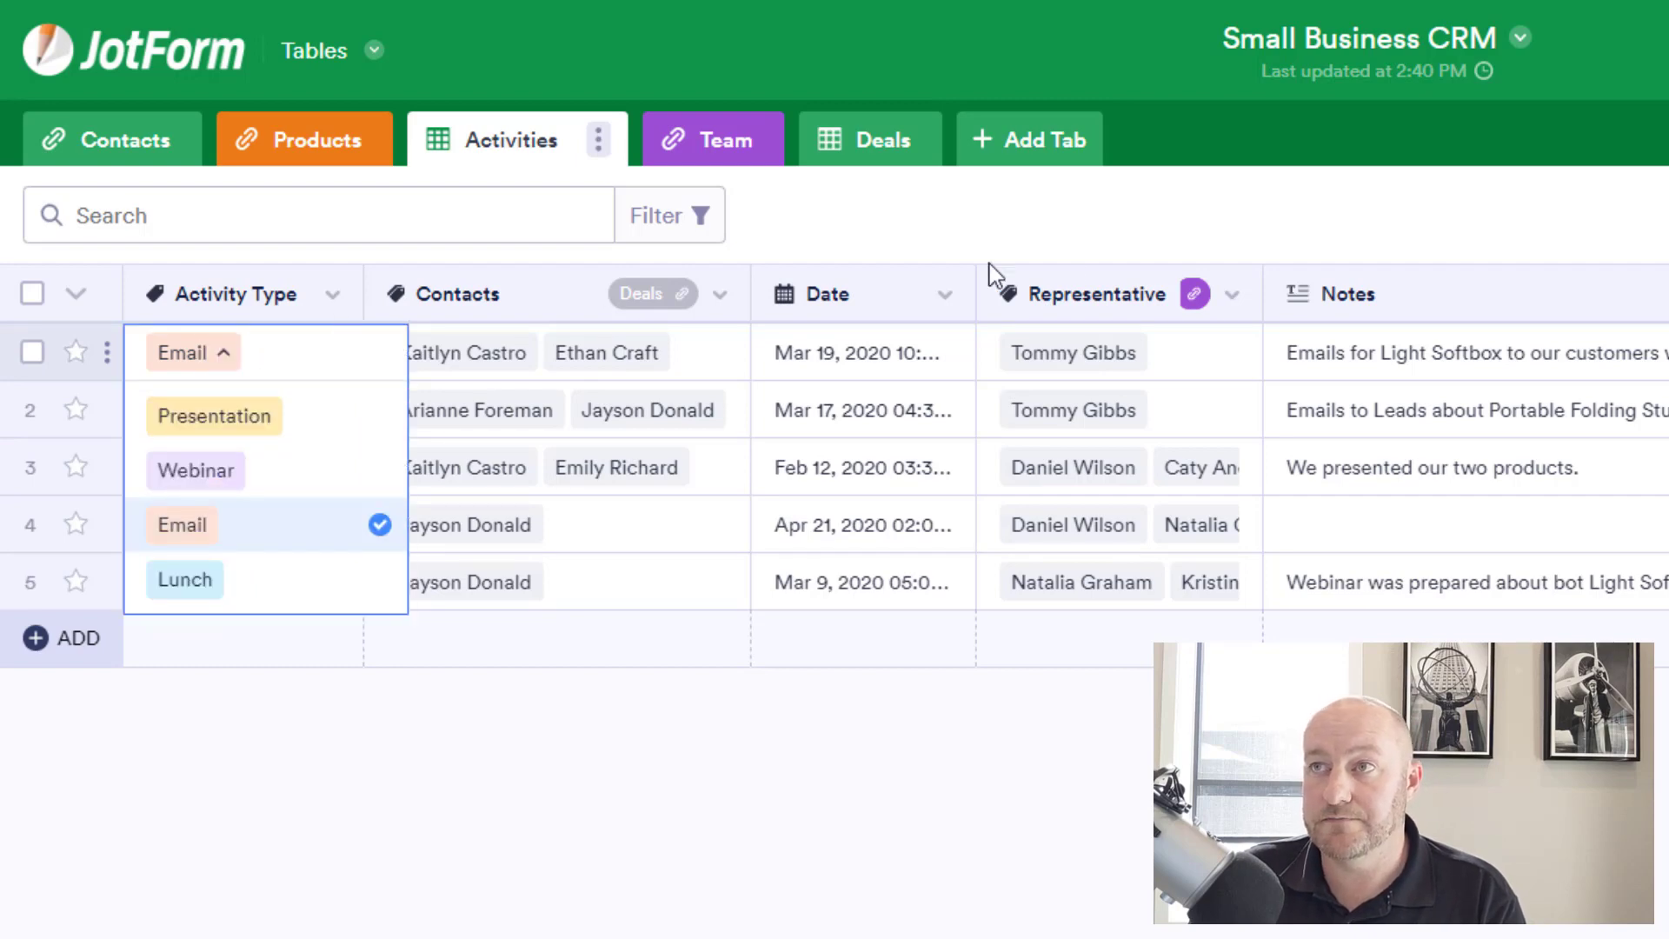
{"action": "left_click", "coordinate": [885, 235]}
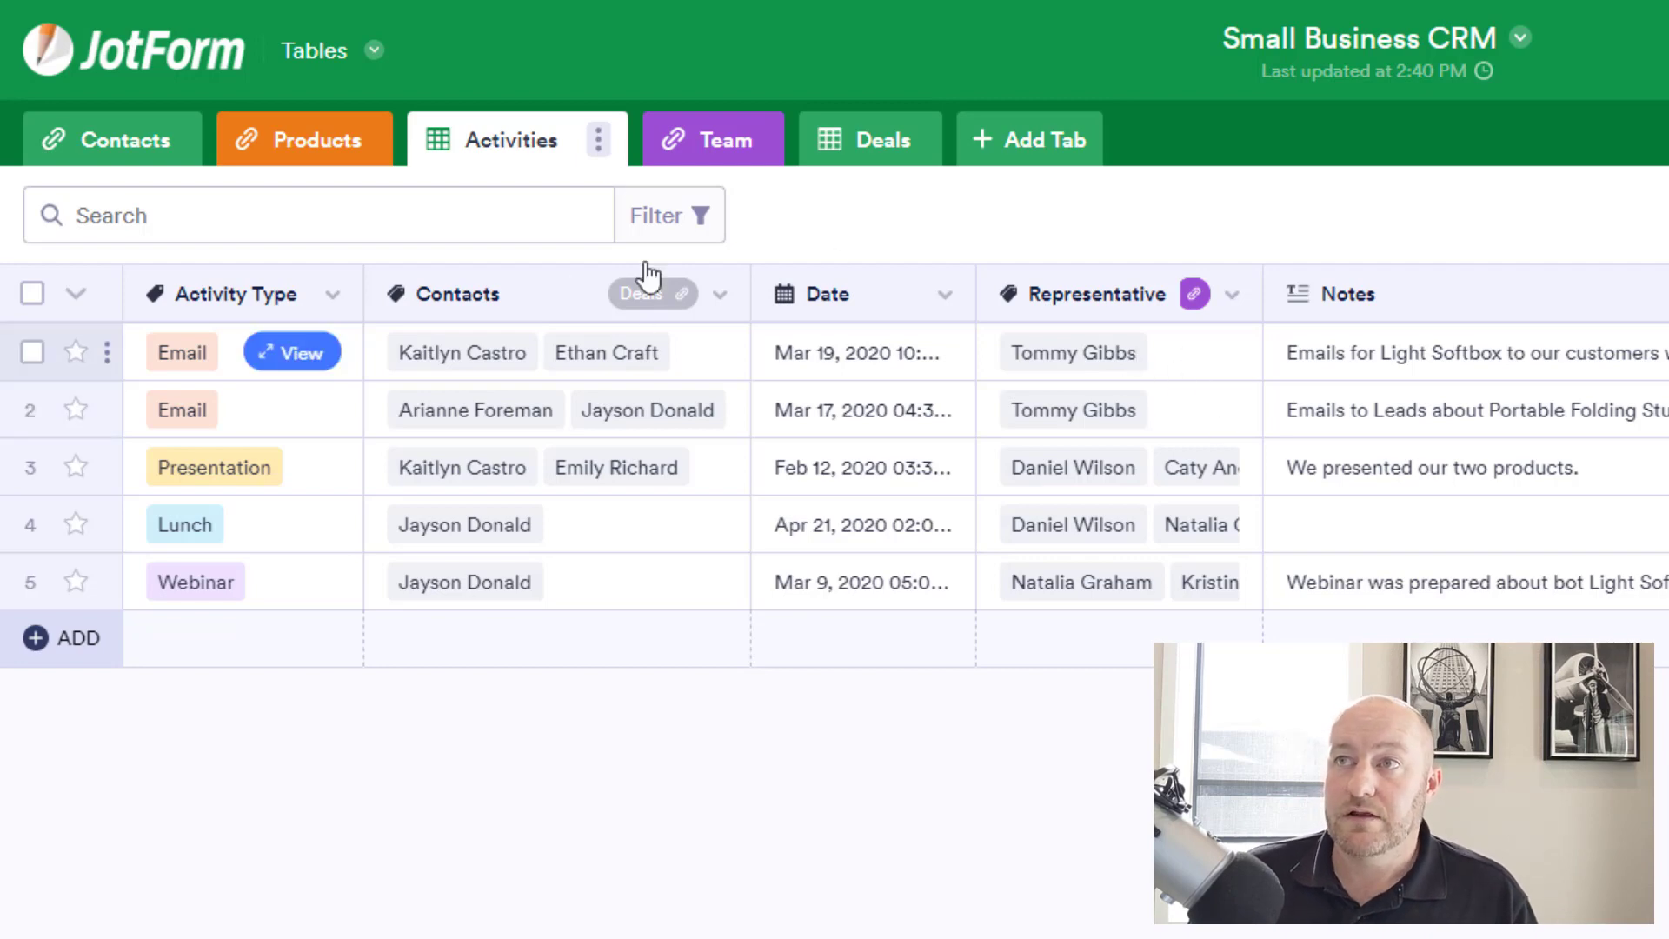
Look over the Team members, then check the first deal's Negotiation stage on Deals.
{"action": "left_click", "coordinate": [696, 157]}
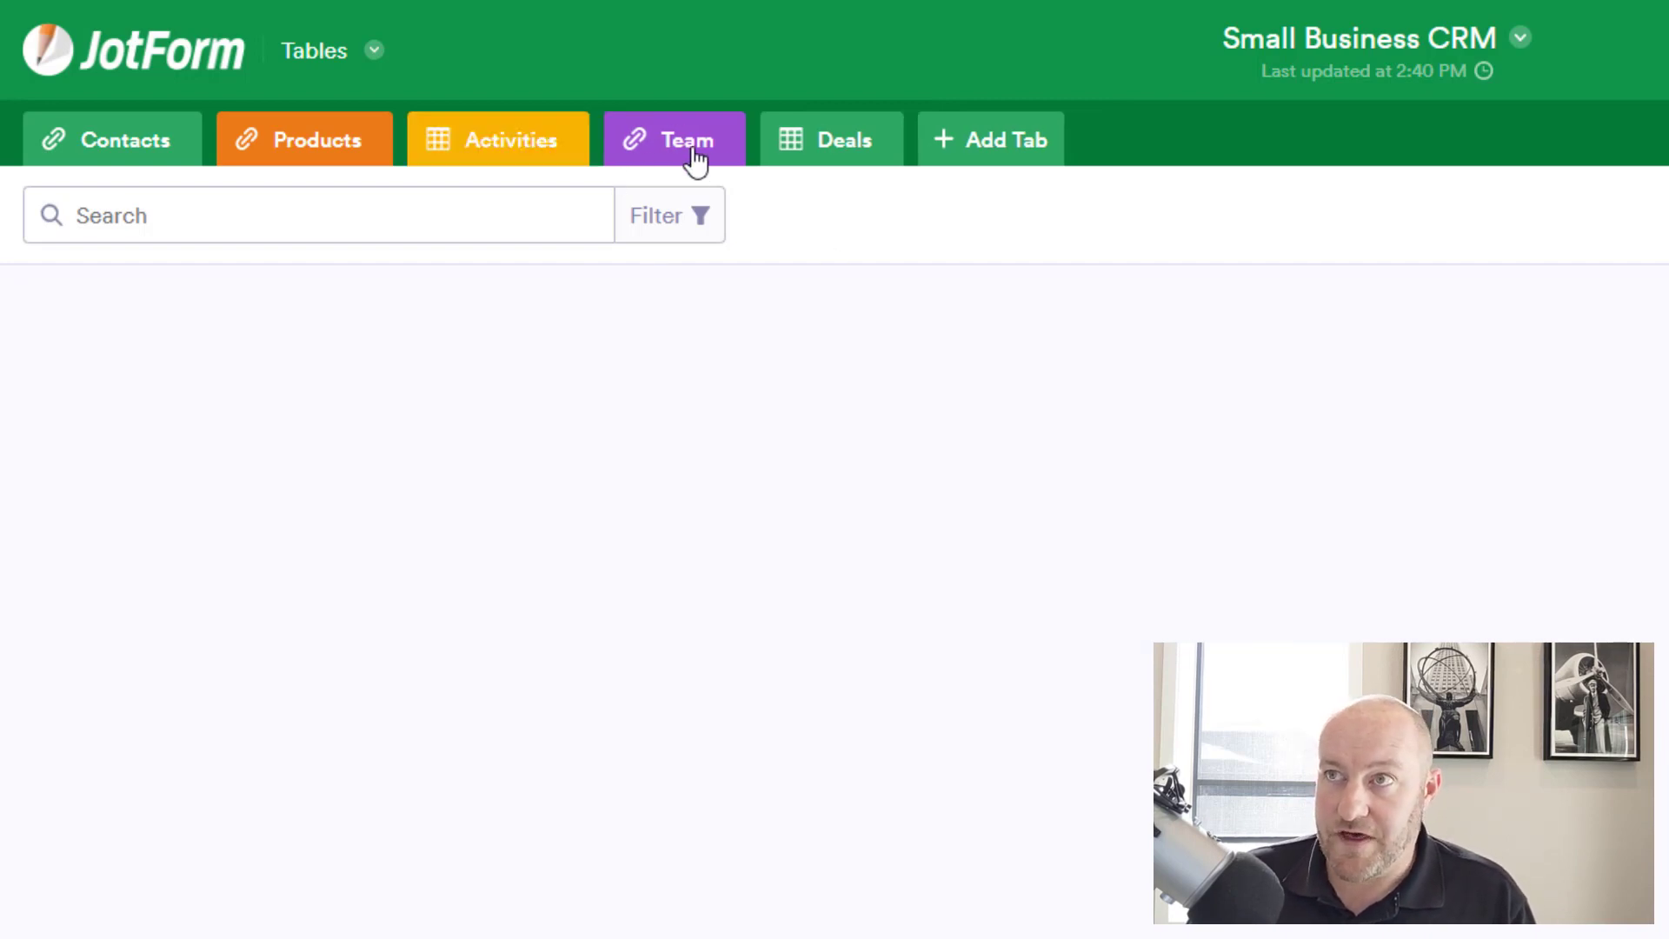
{"action": "mouse_move", "coordinate": [278, 361]}
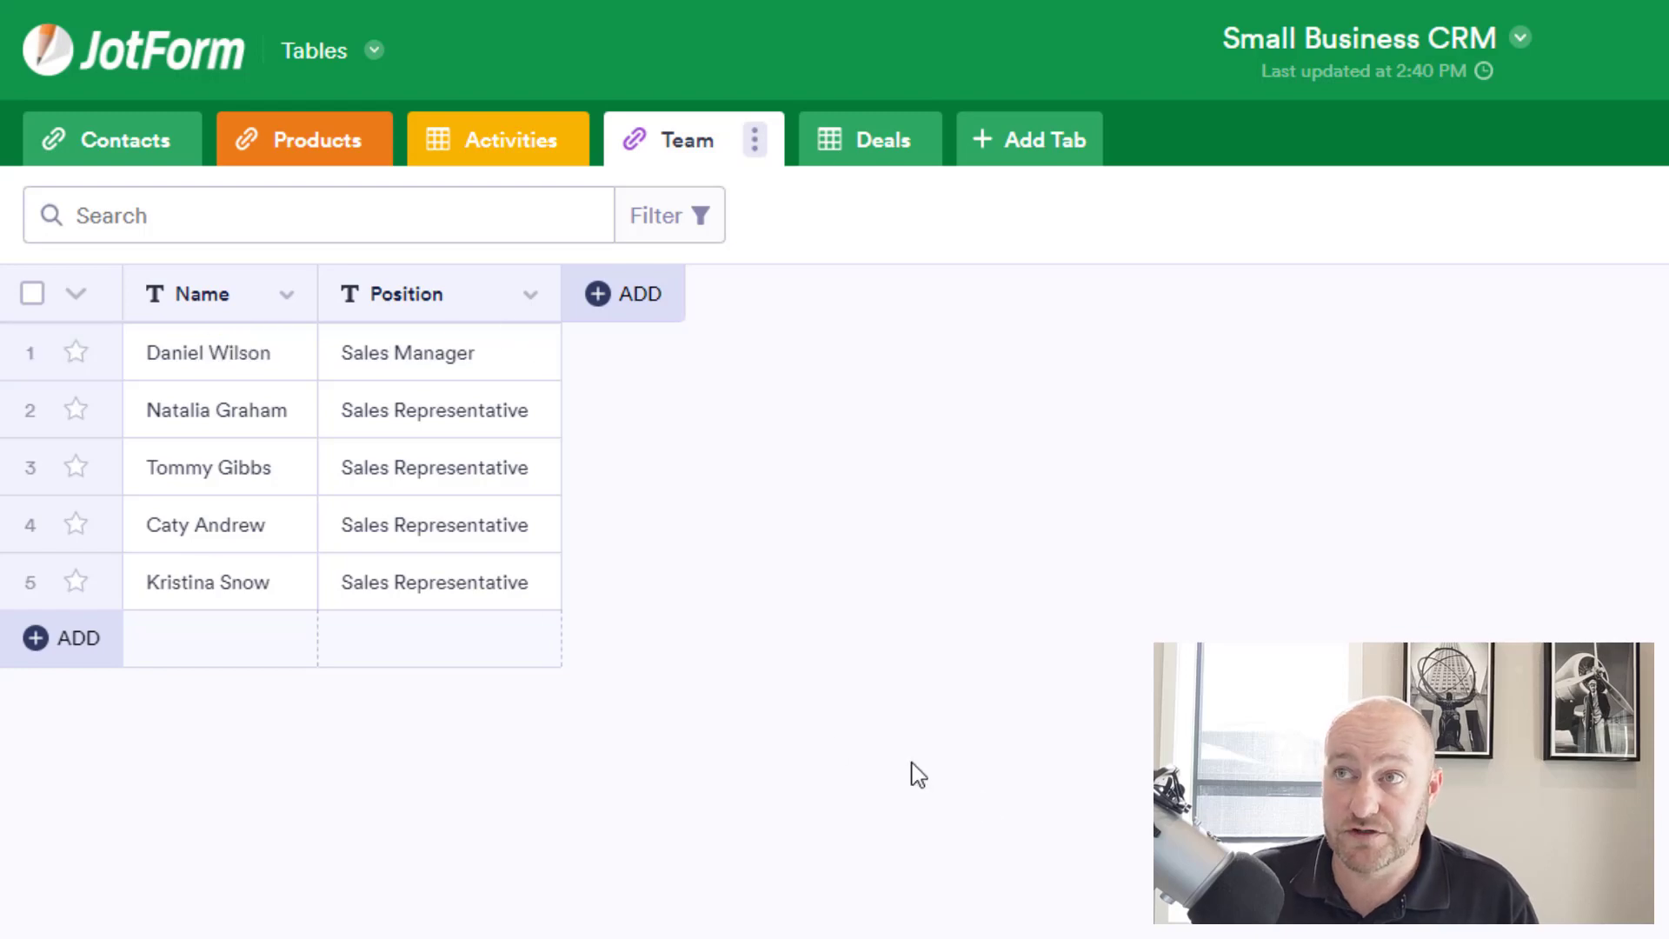
{"action": "left_click", "coordinate": [883, 146]}
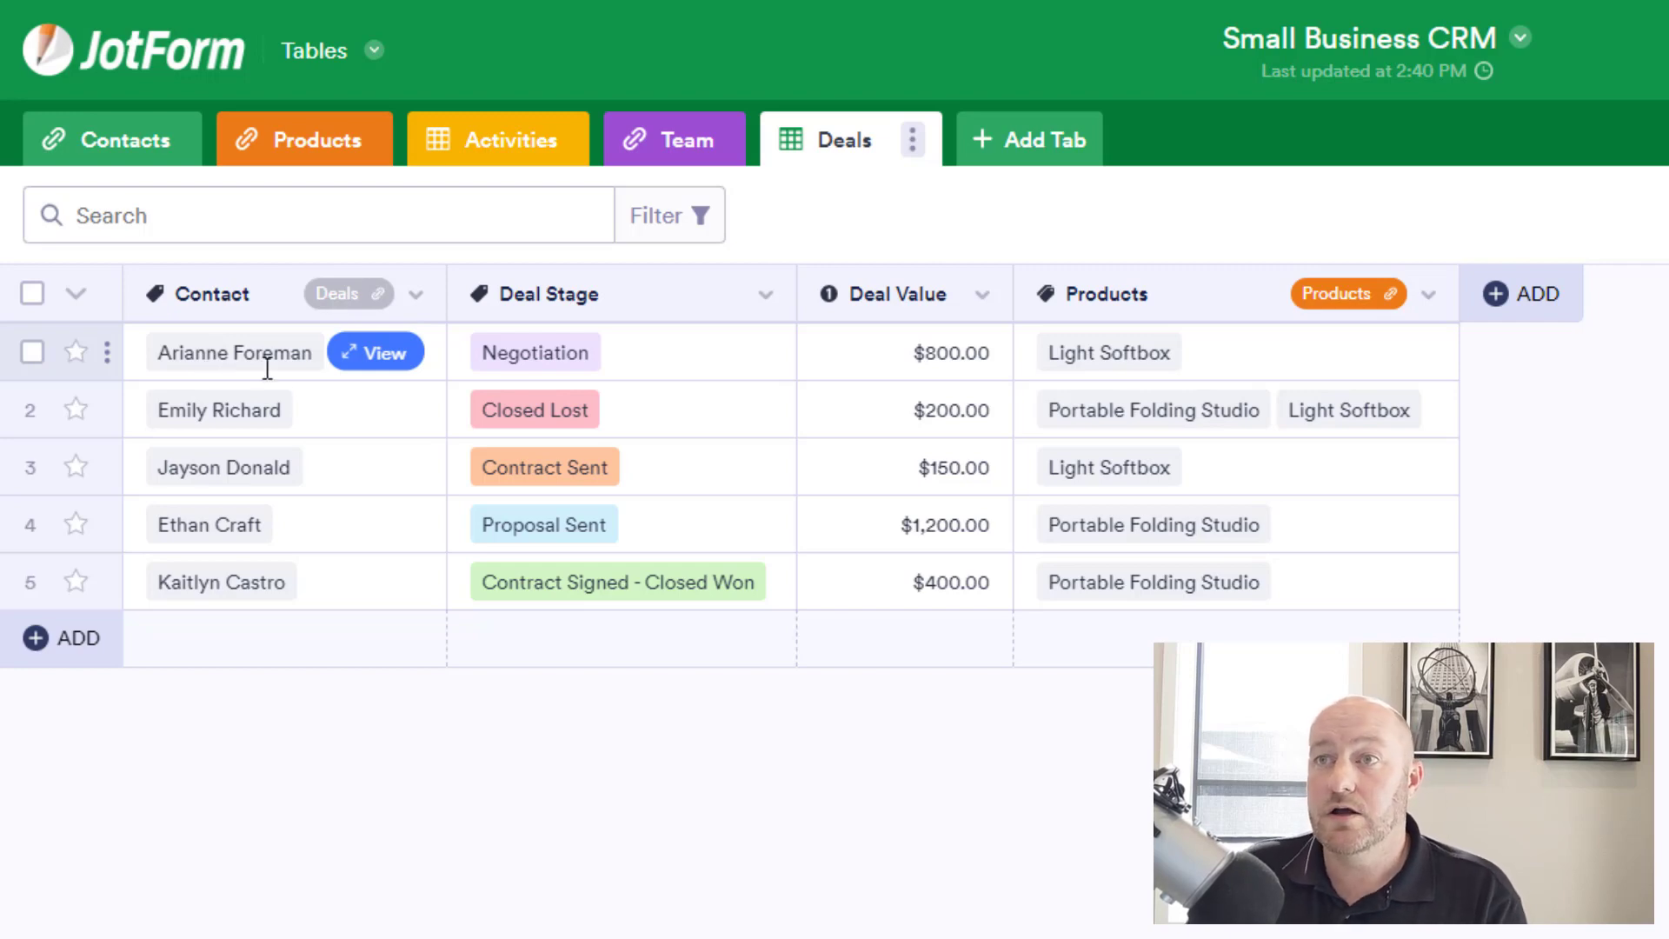
{"action": "left_click", "coordinate": [660, 354]}
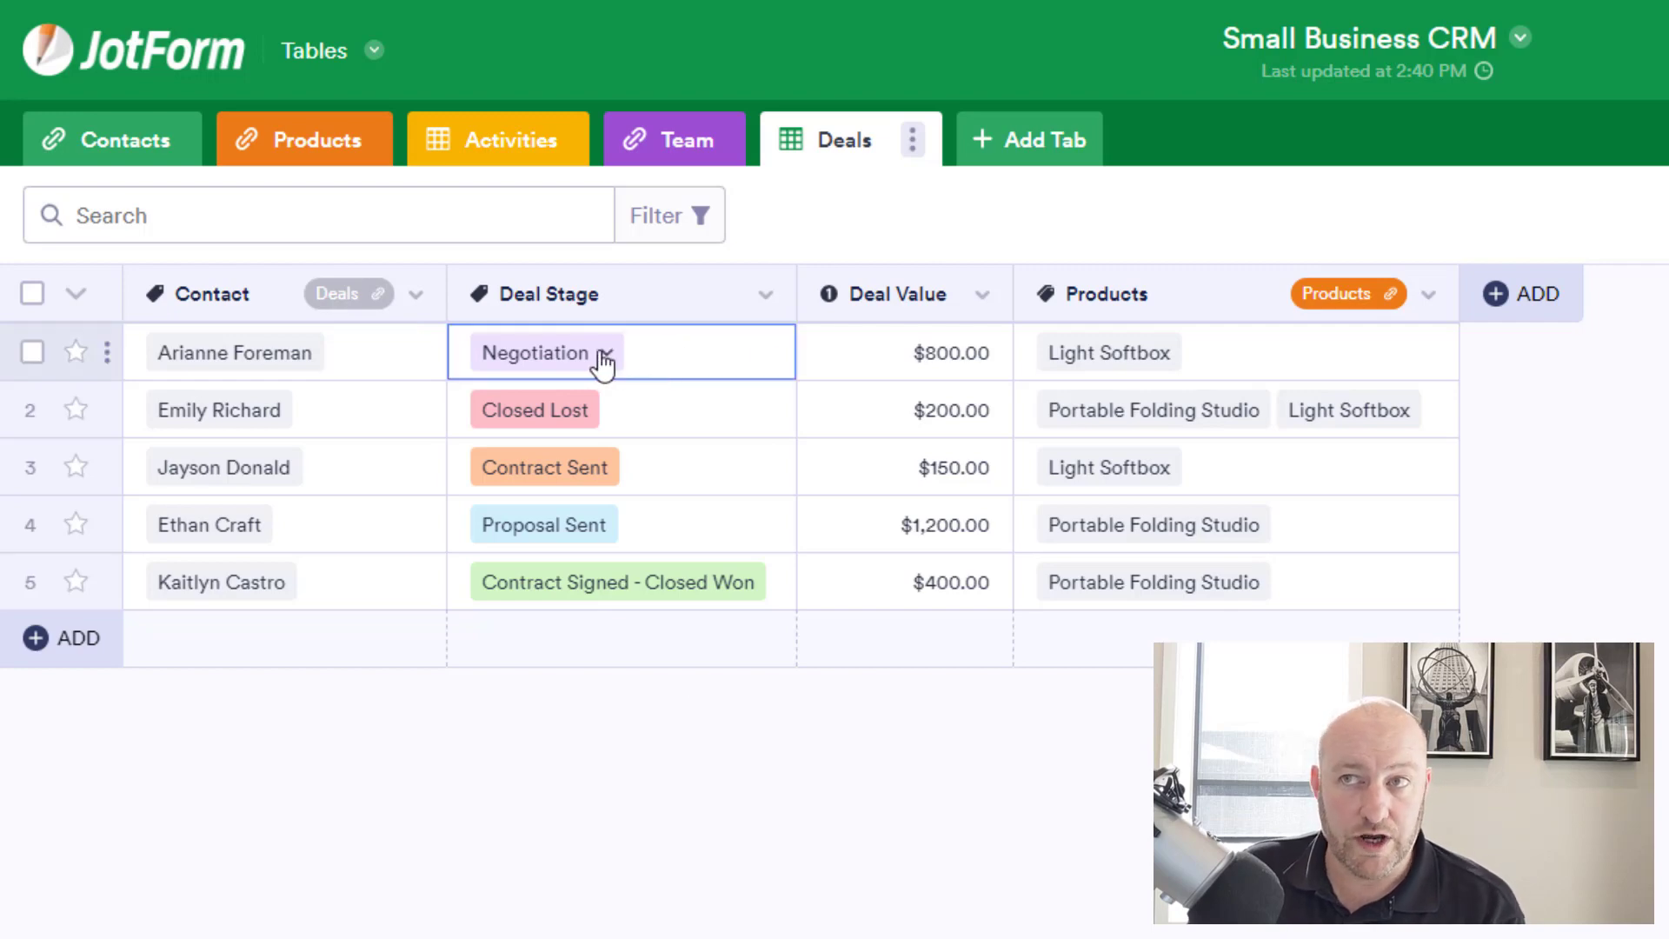
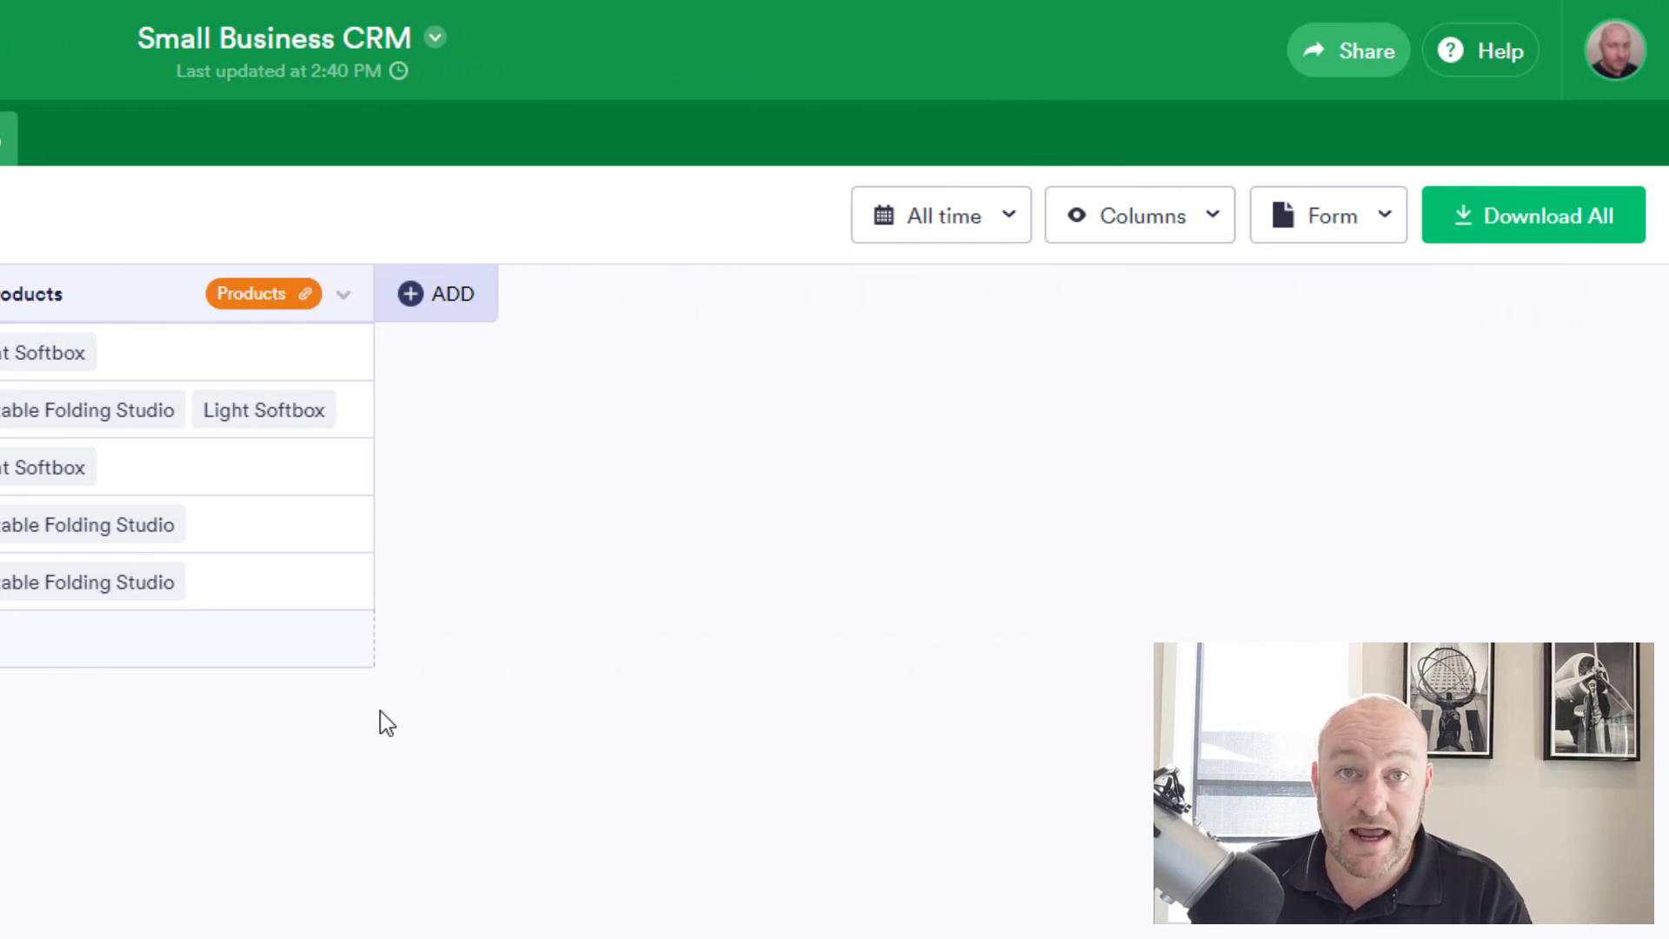
{"action": "left_click", "coordinate": [1212, 223]}
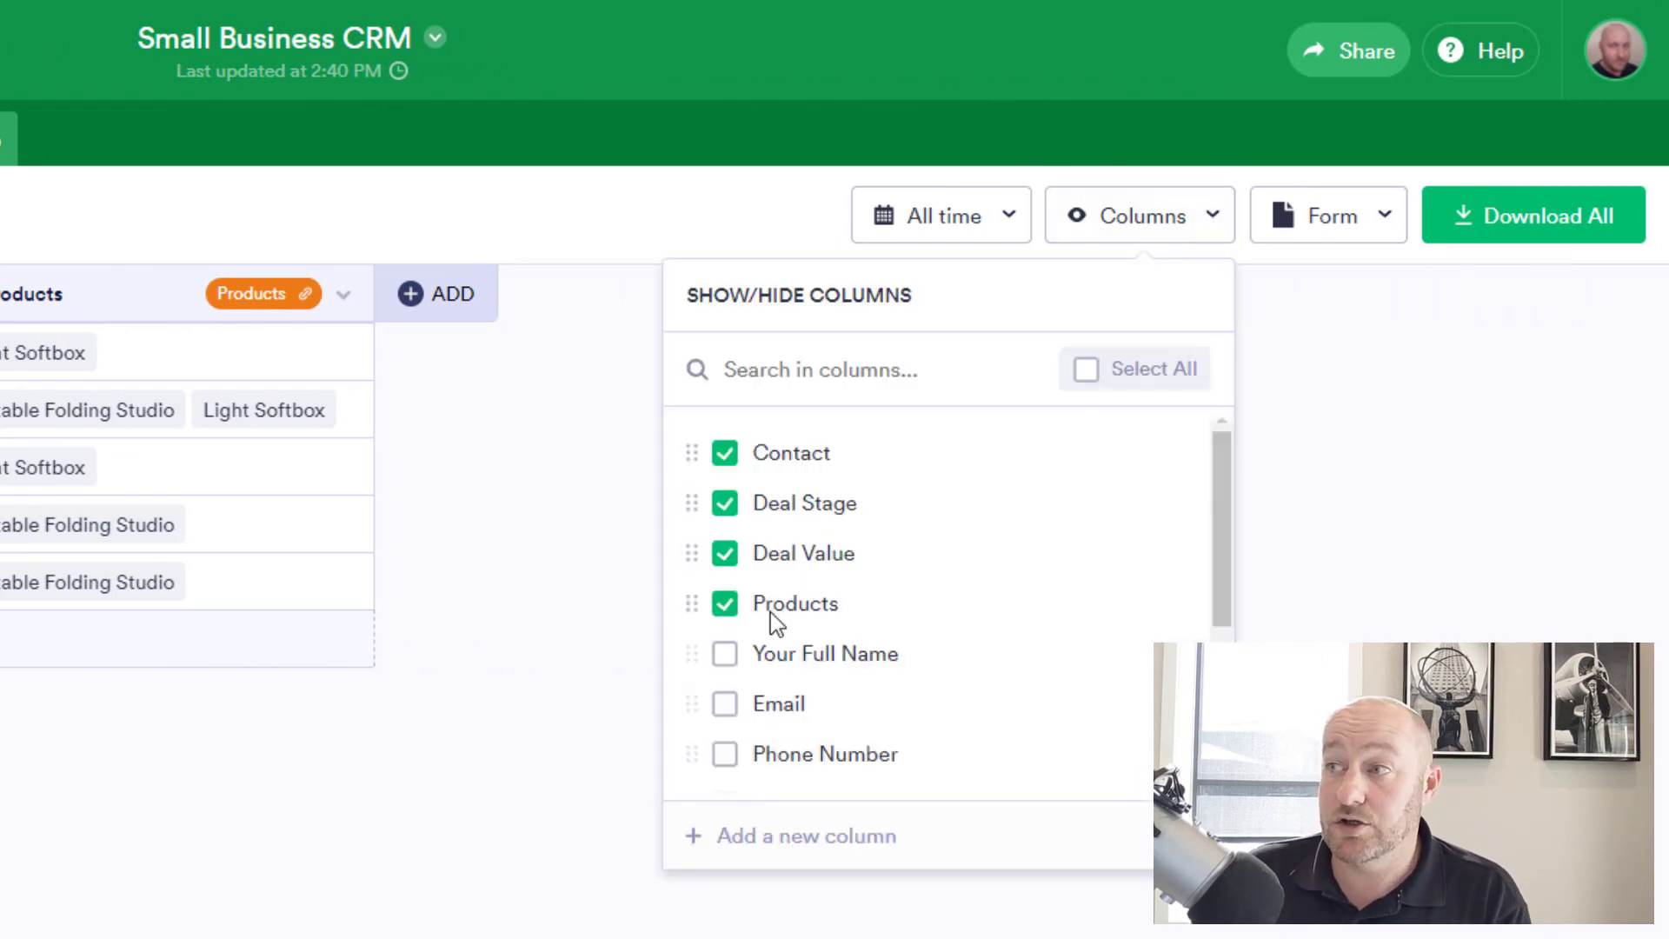
{"action": "scroll", "coordinate": [767, 618], "scroll_direction": "down", "scroll_amount": 3}
{"action": "scroll", "coordinate": [772, 722], "scroll_direction": "up", "scroll_amount": 3}
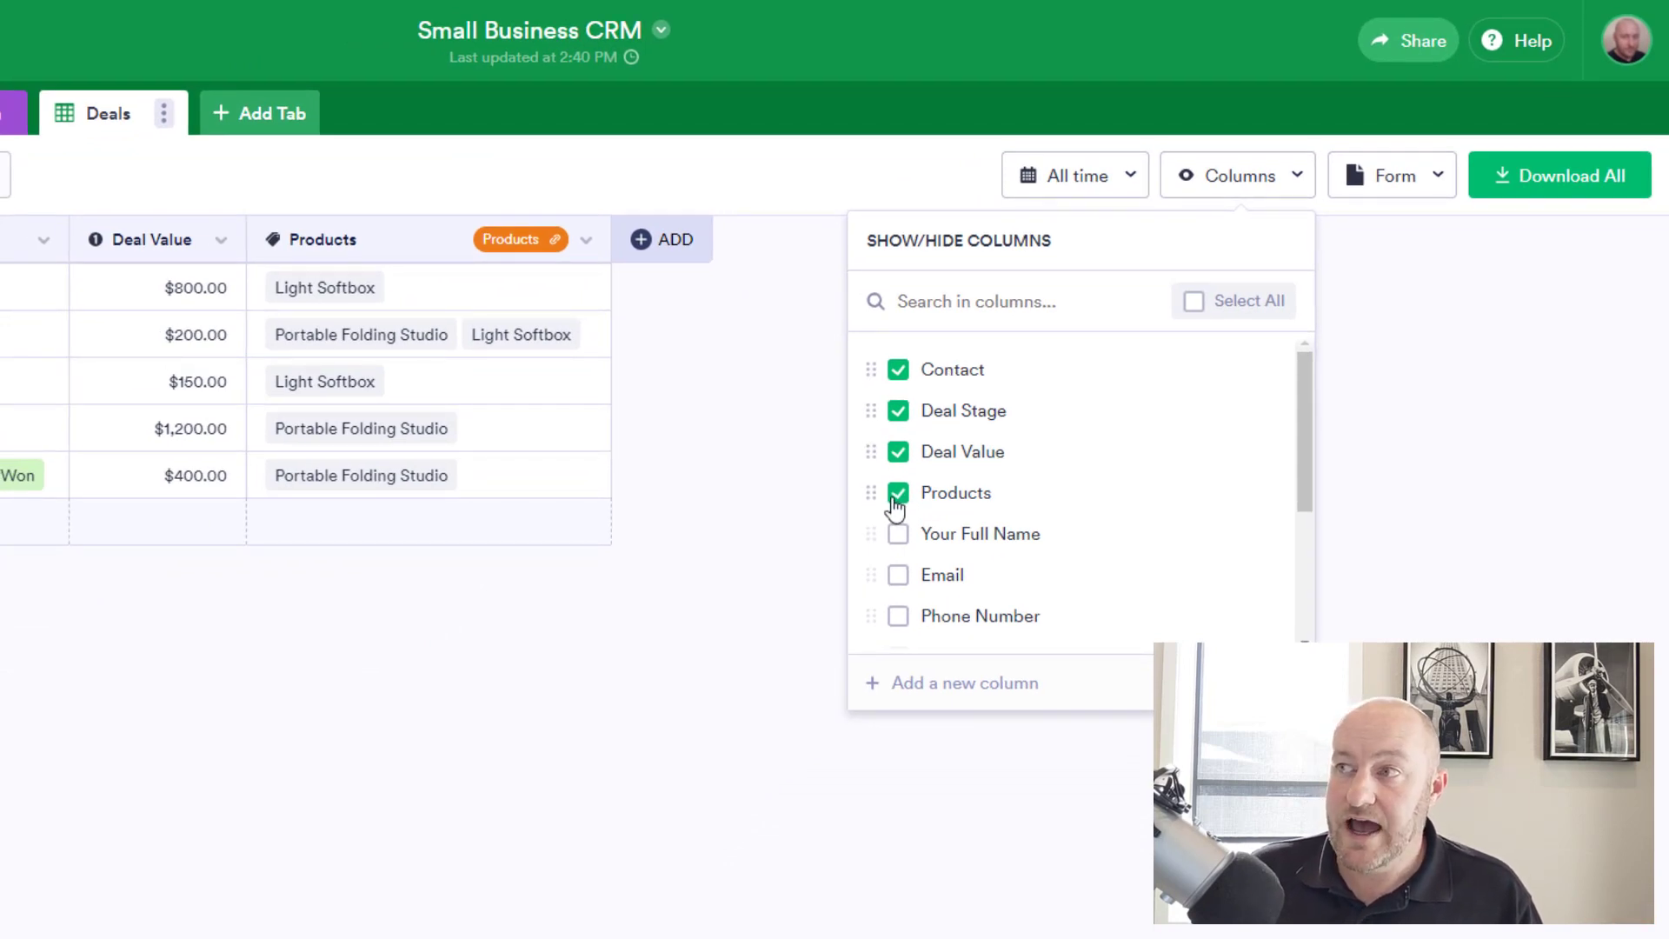
{"action": "scroll", "coordinate": [902, 521], "scroll_direction": "down", "scroll_amount": 2}
{"action": "scroll", "coordinate": [902, 522], "scroll_direction": "down", "scroll_amount": 2}
{"action": "scroll", "coordinate": [1303, 510], "scroll_direction": "up", "scroll_amount": 3}
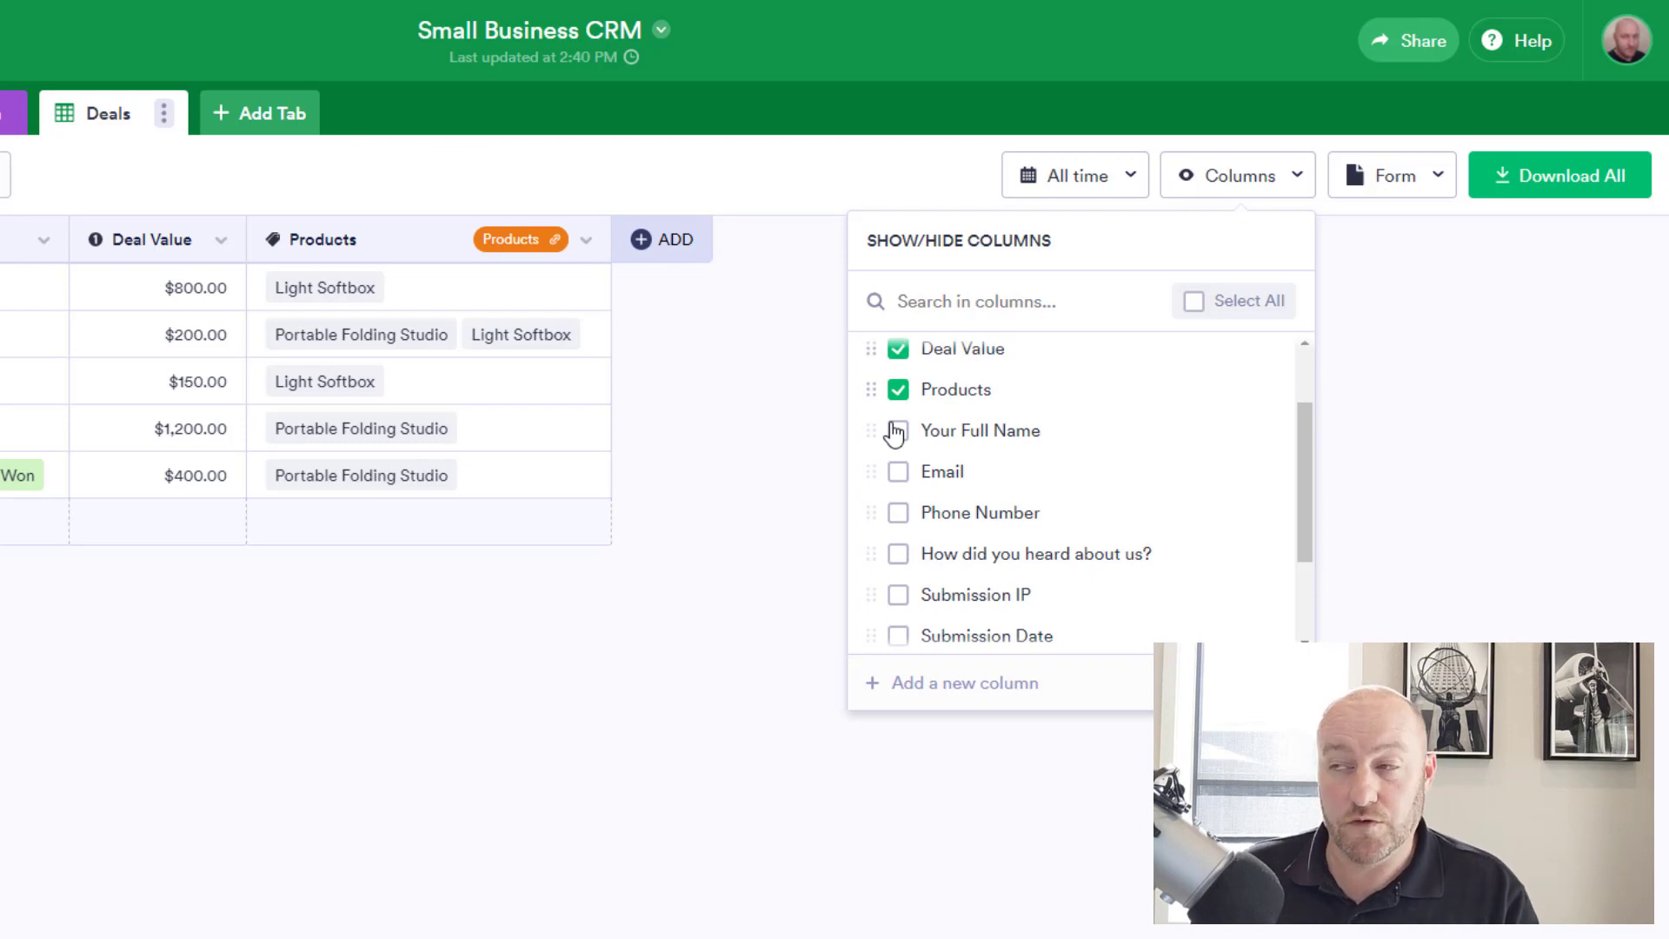
{"action": "left_click", "coordinate": [898, 474]}
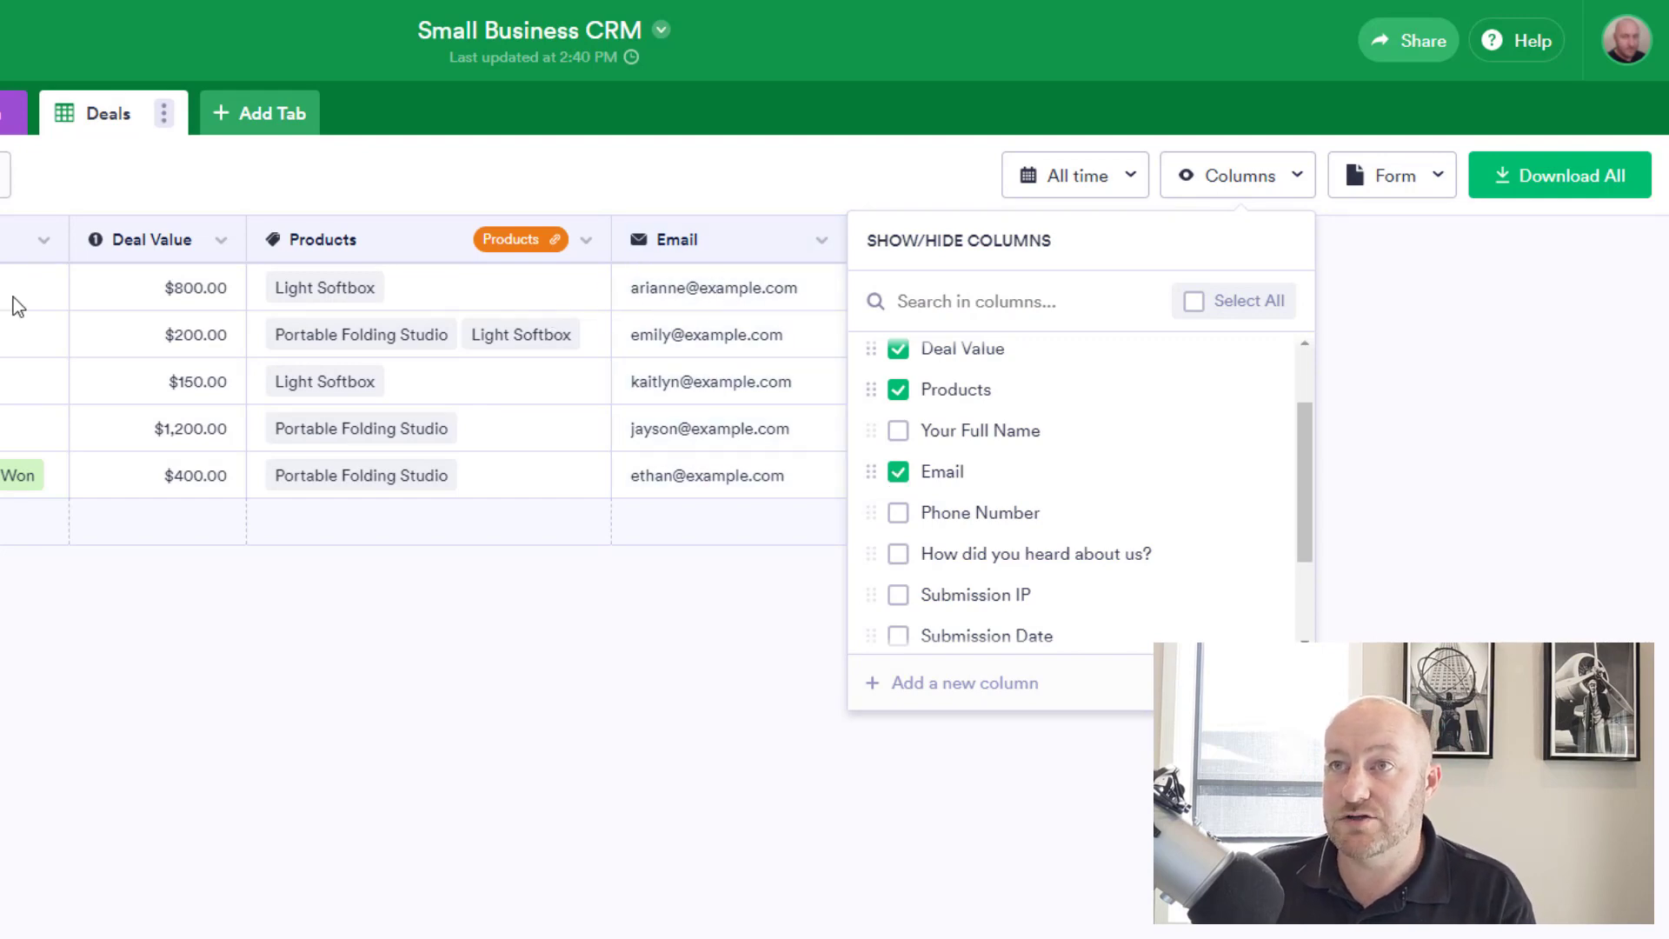
{"action": "left_click", "coordinate": [899, 480]}
{"action": "left_click", "coordinate": [900, 521]}
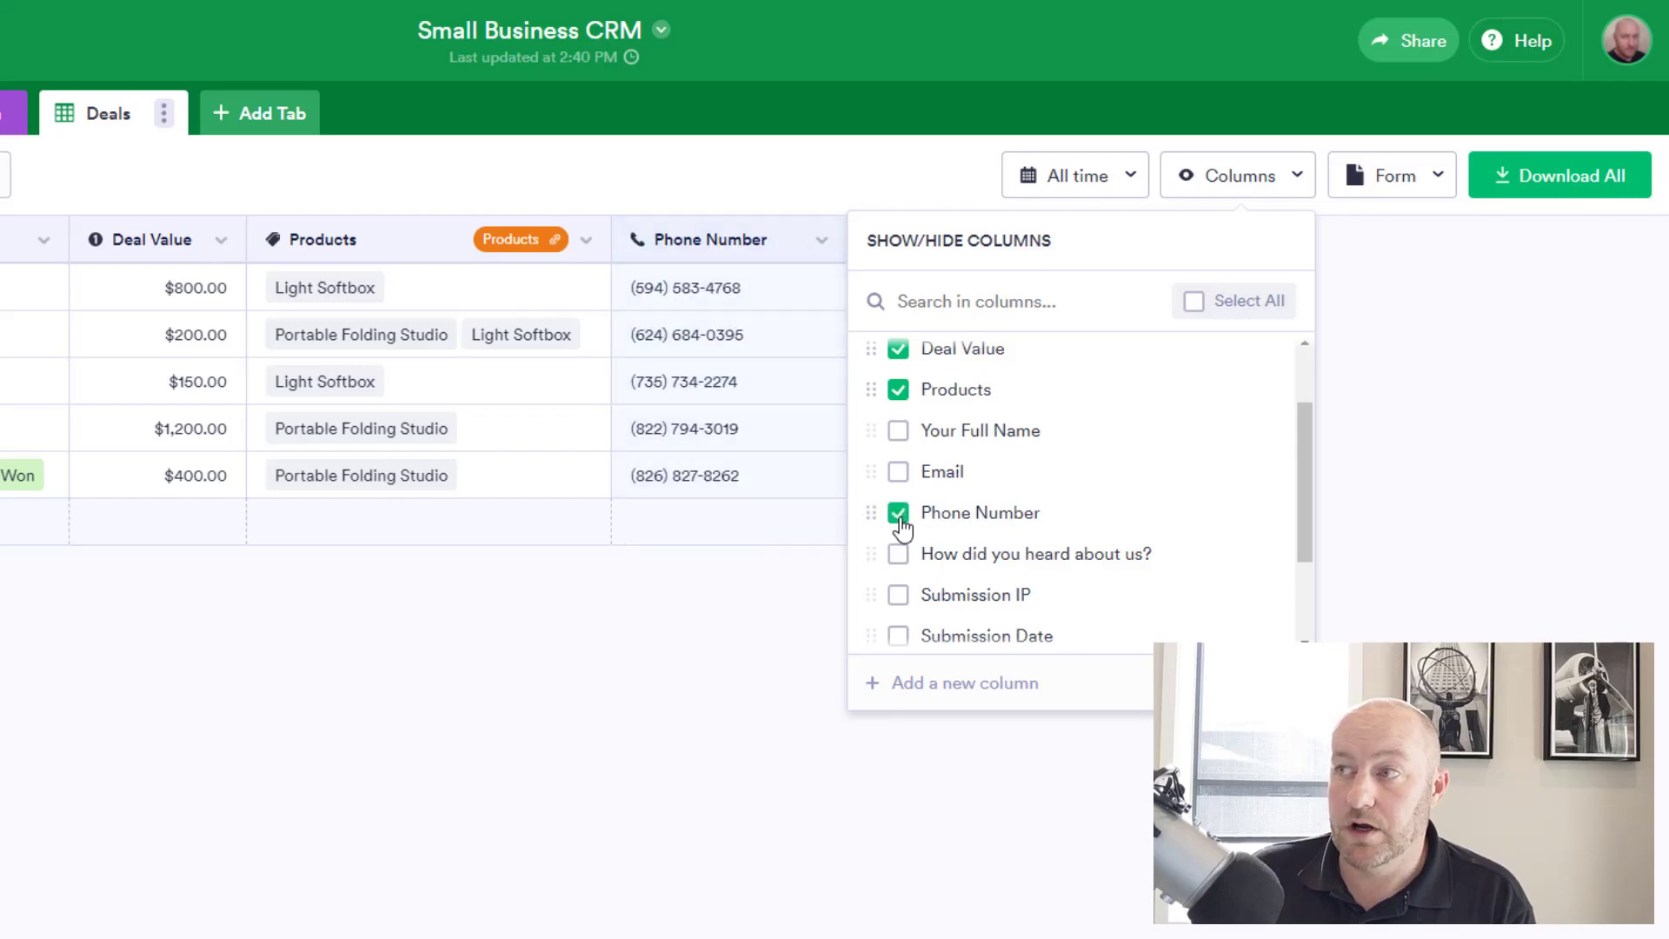
{"action": "left_click", "coordinate": [900, 523]}
{"action": "left_click", "coordinate": [899, 563]}
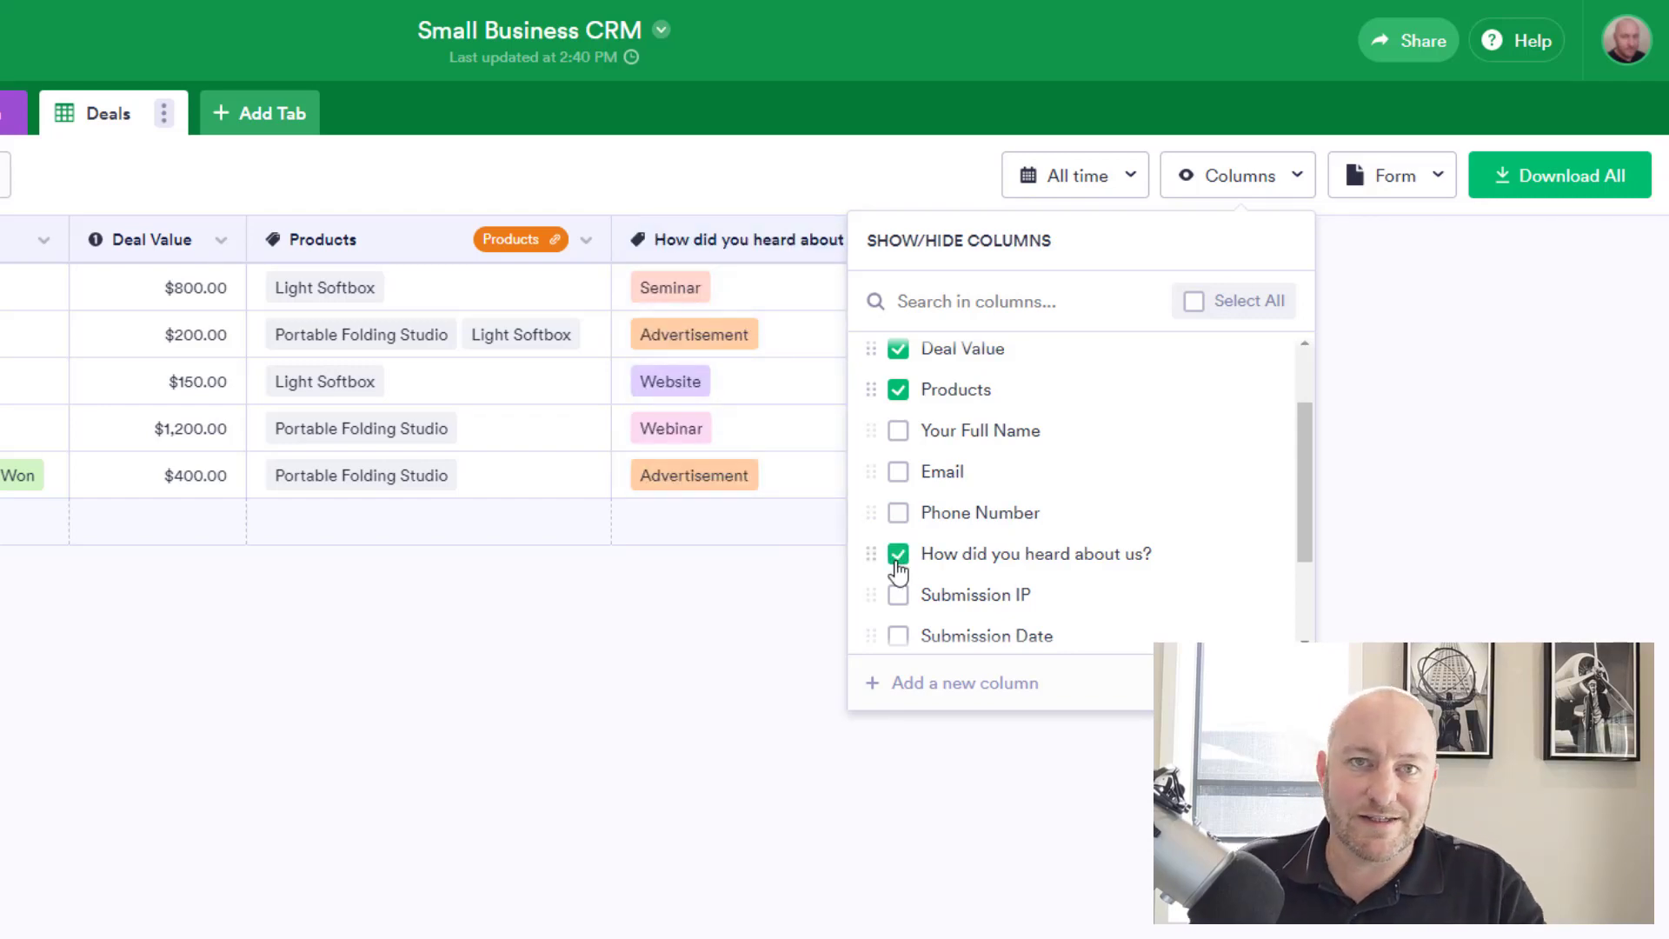
{"action": "left_click", "coordinate": [898, 564]}
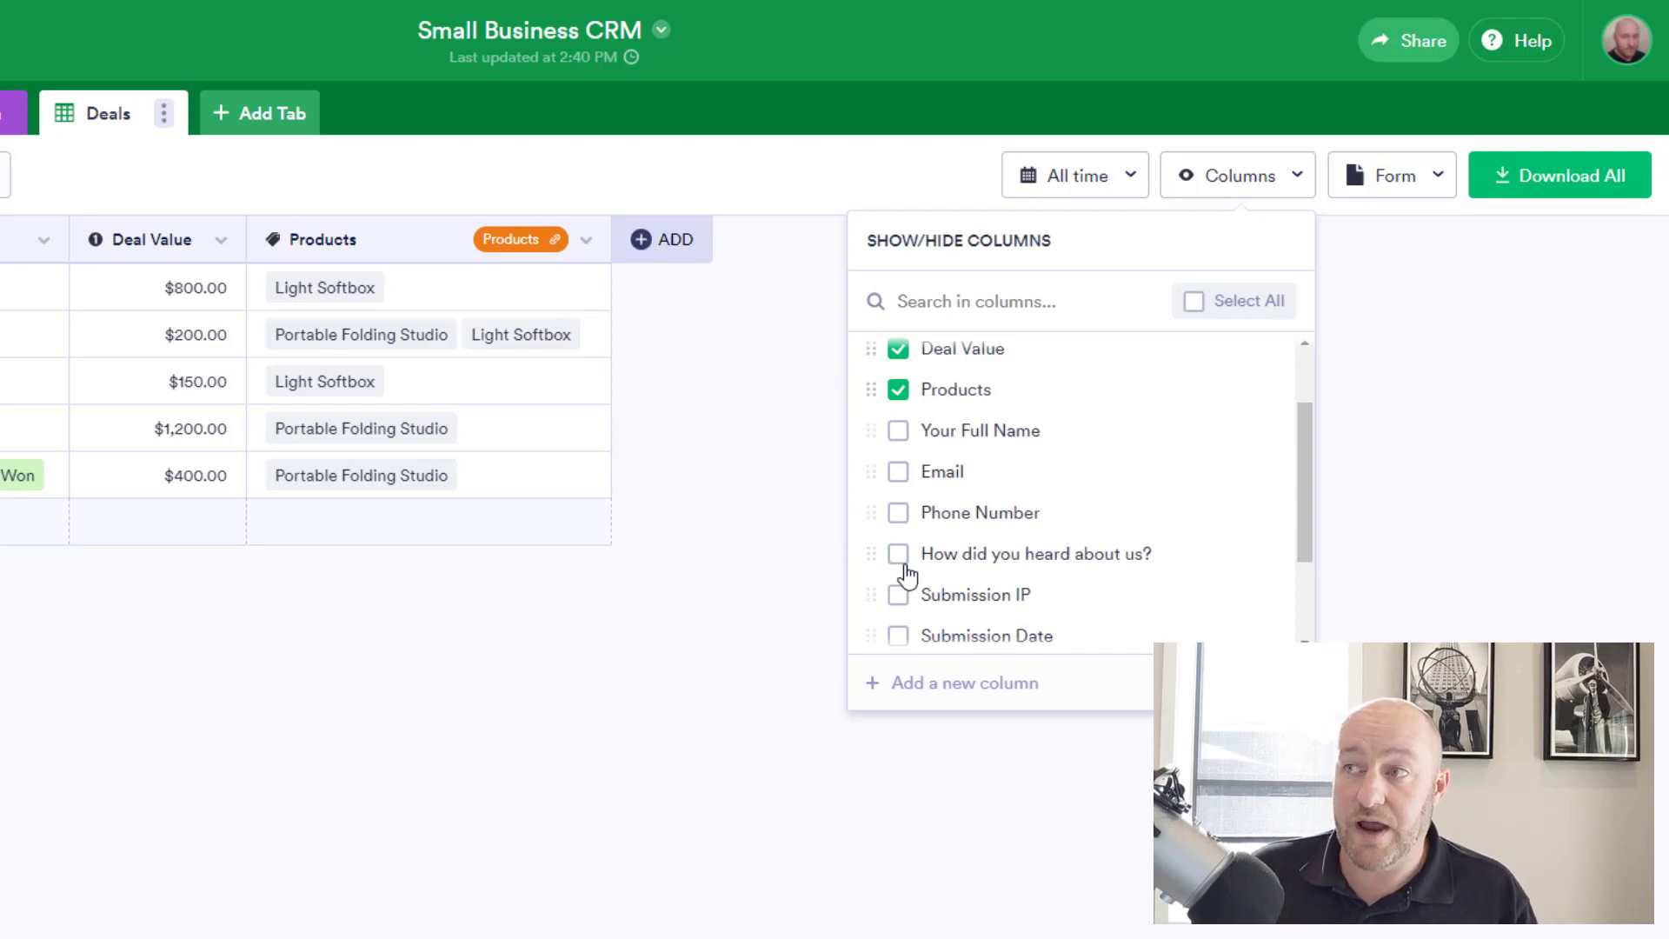
{"action": "scroll", "coordinate": [907, 574], "scroll_direction": "down", "scroll_amount": 2}
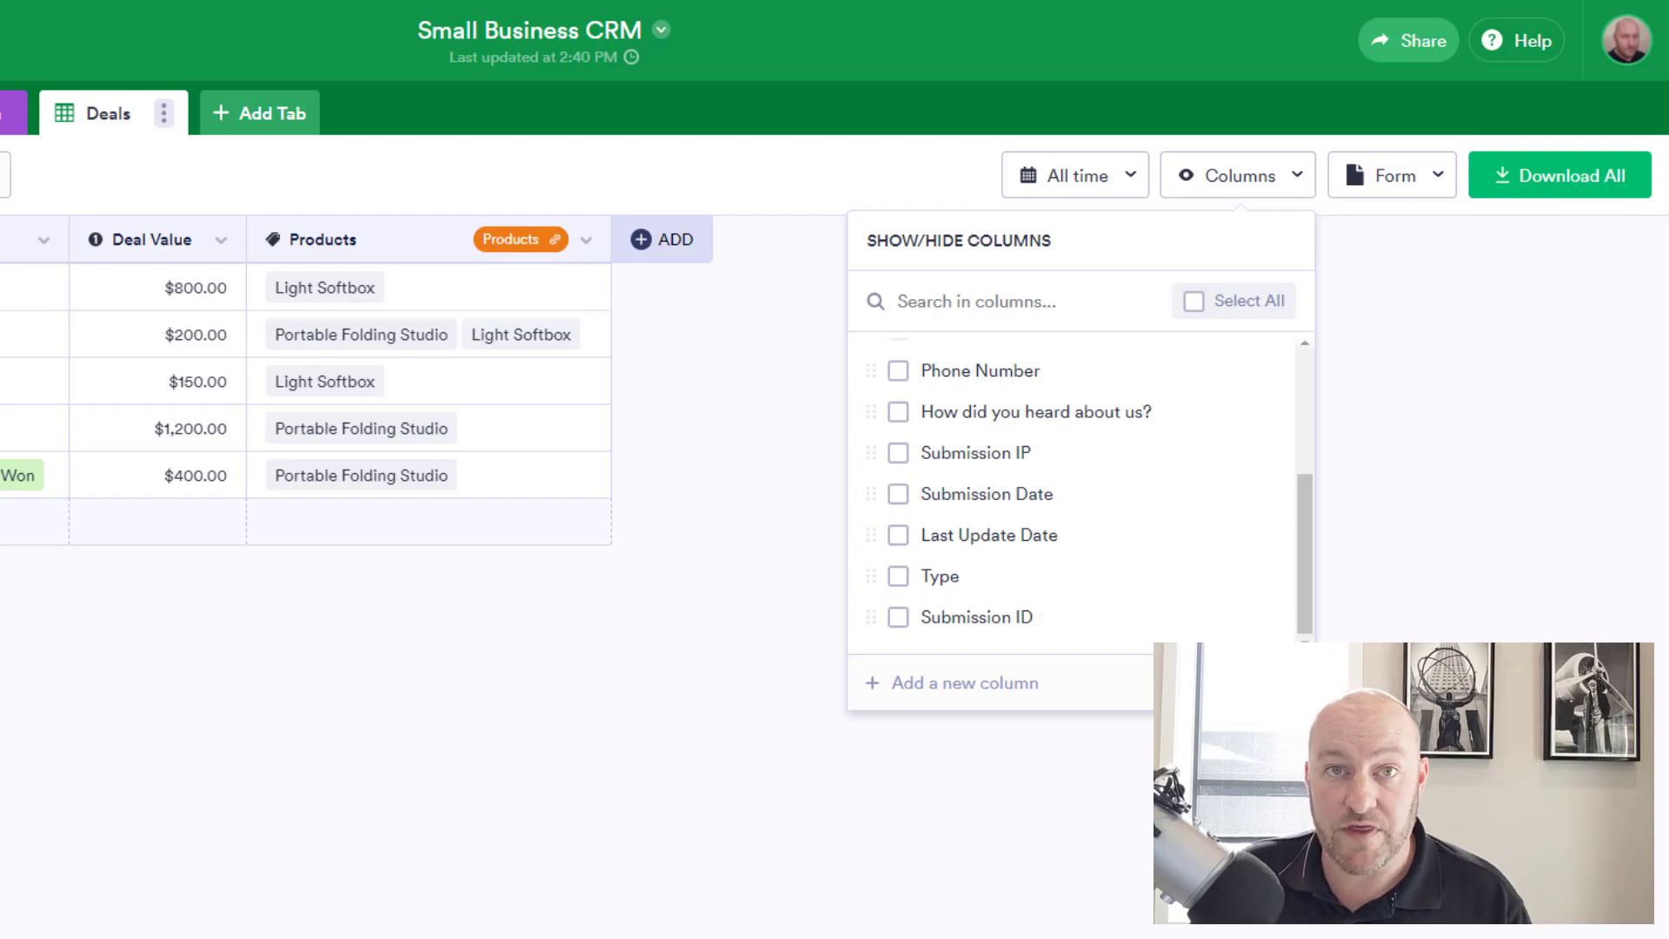
Open the Contact column's Edit connection settings to view its linked form.
{"action": "left_click", "coordinate": [276, 767]}
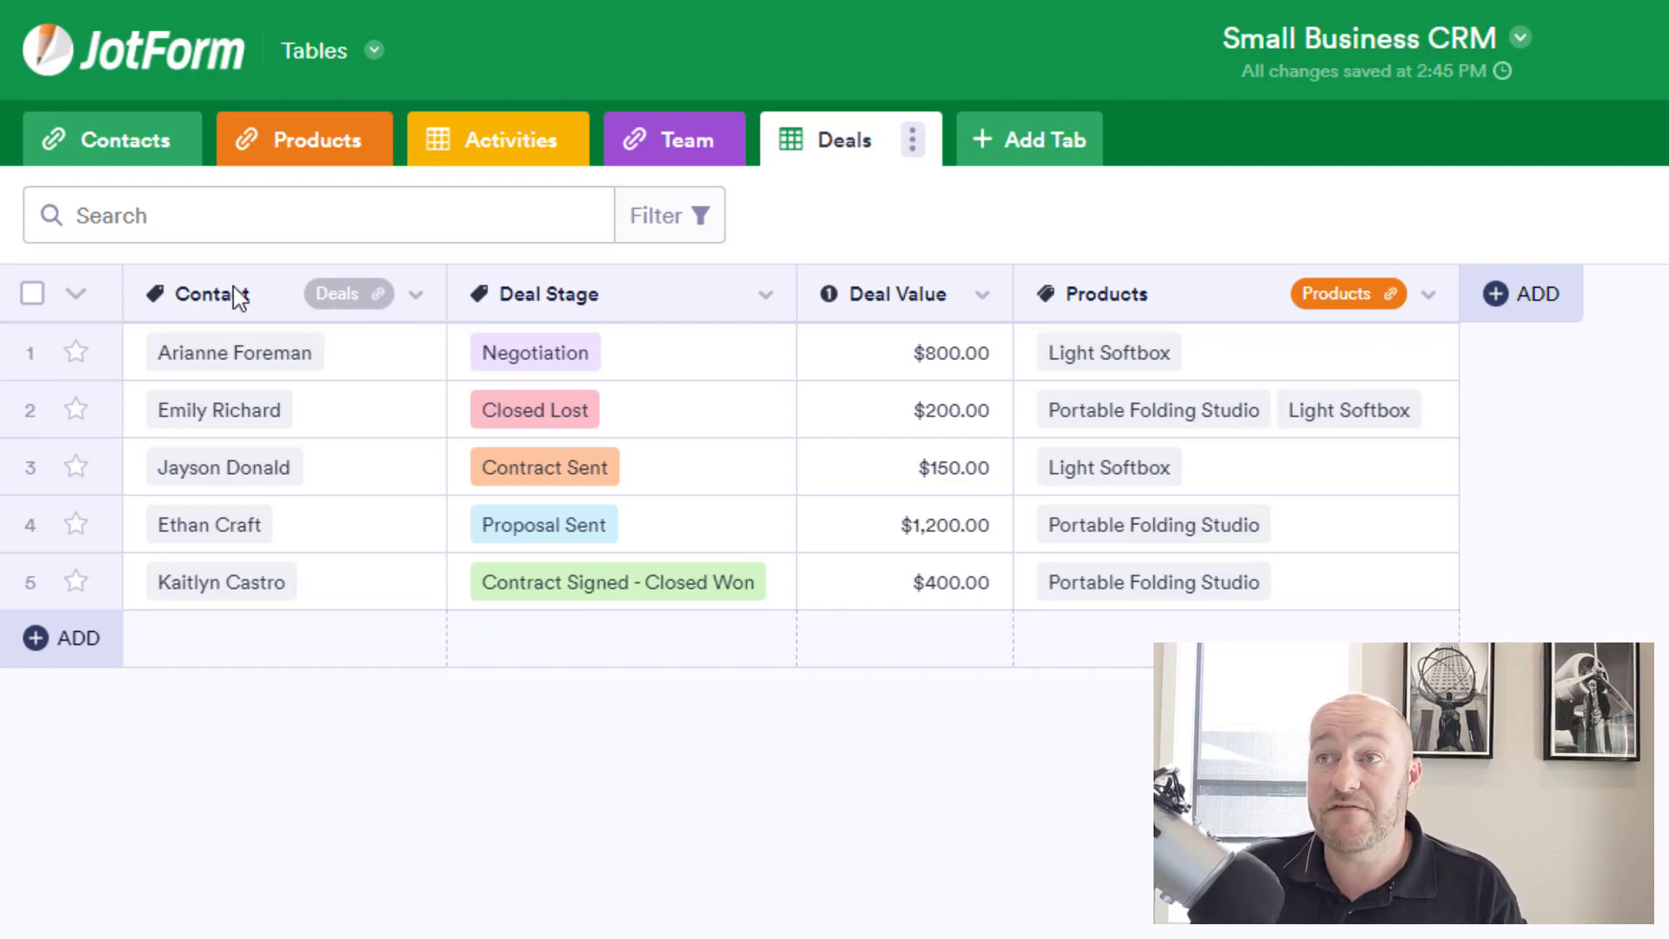
{"action": "left_click", "coordinate": [416, 295]}
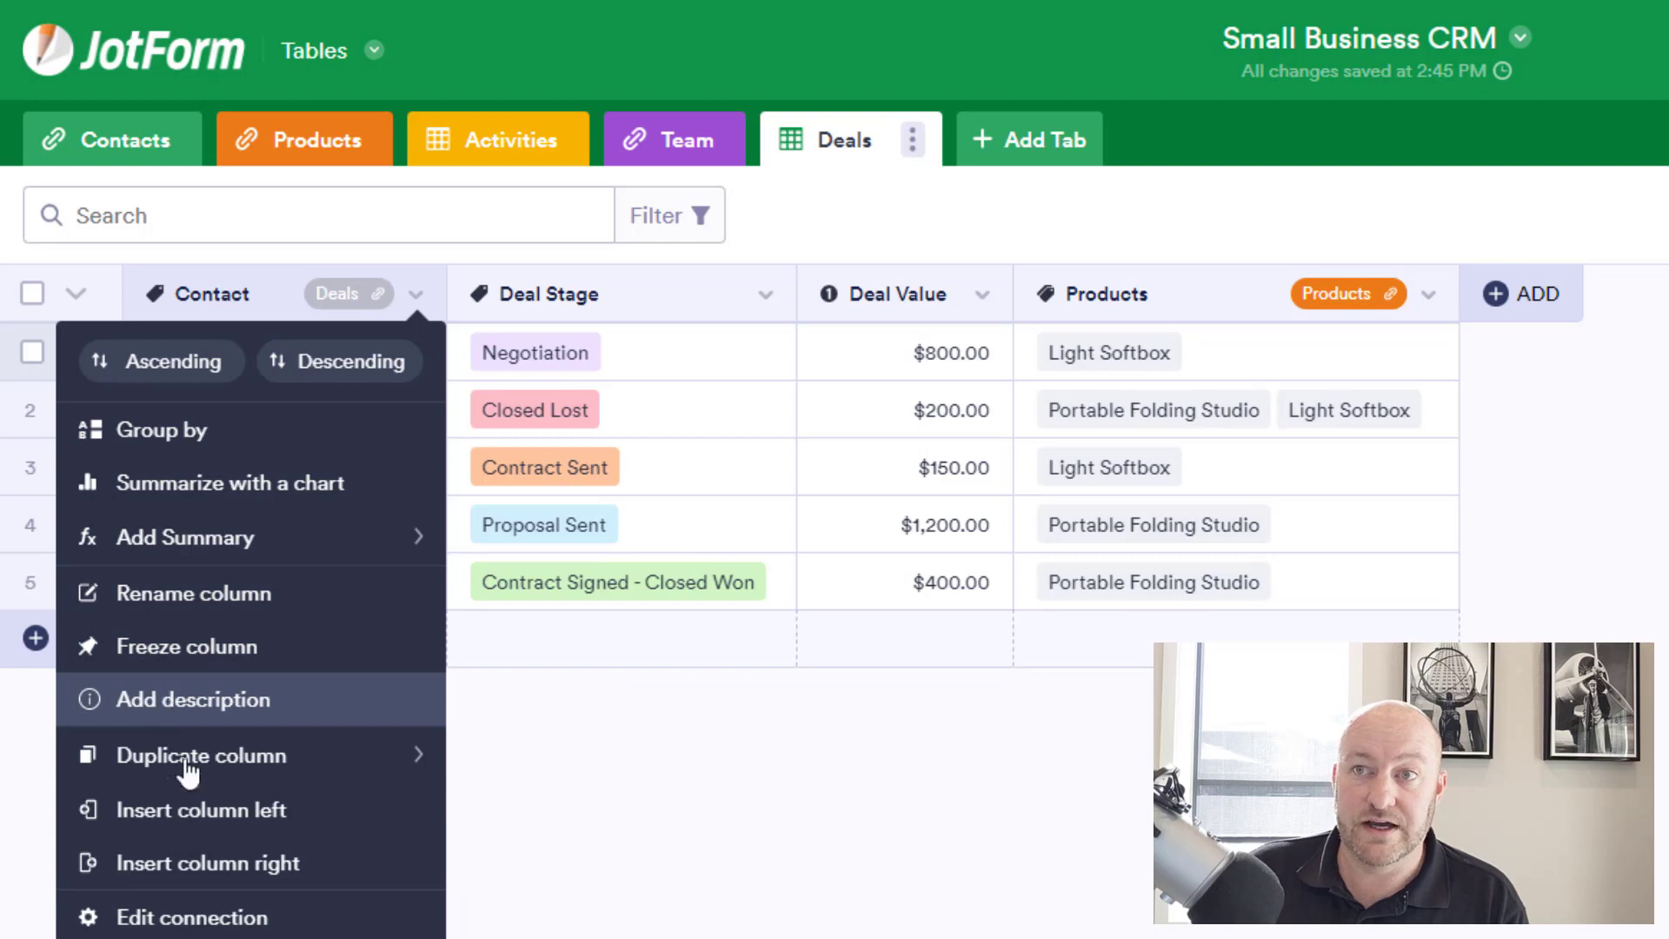
{"action": "left_click", "coordinate": [171, 919]}
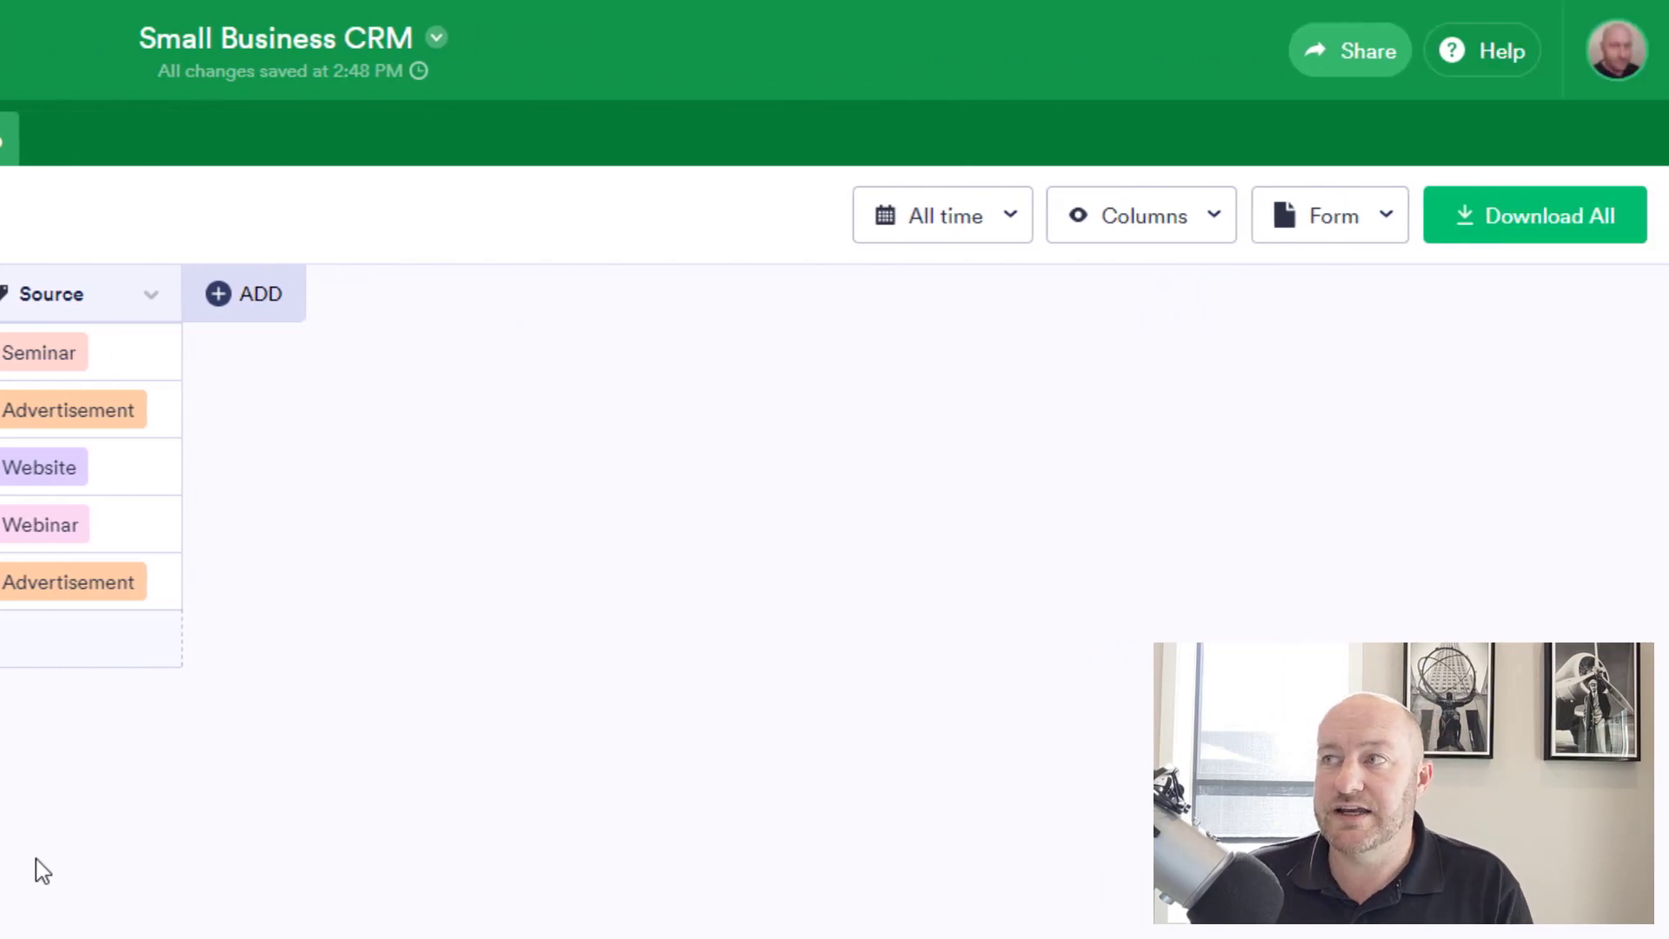
Open the linked Lead Capture Form with View Form, ready to fill in.
{"action": "left_click", "coordinate": [1383, 228]}
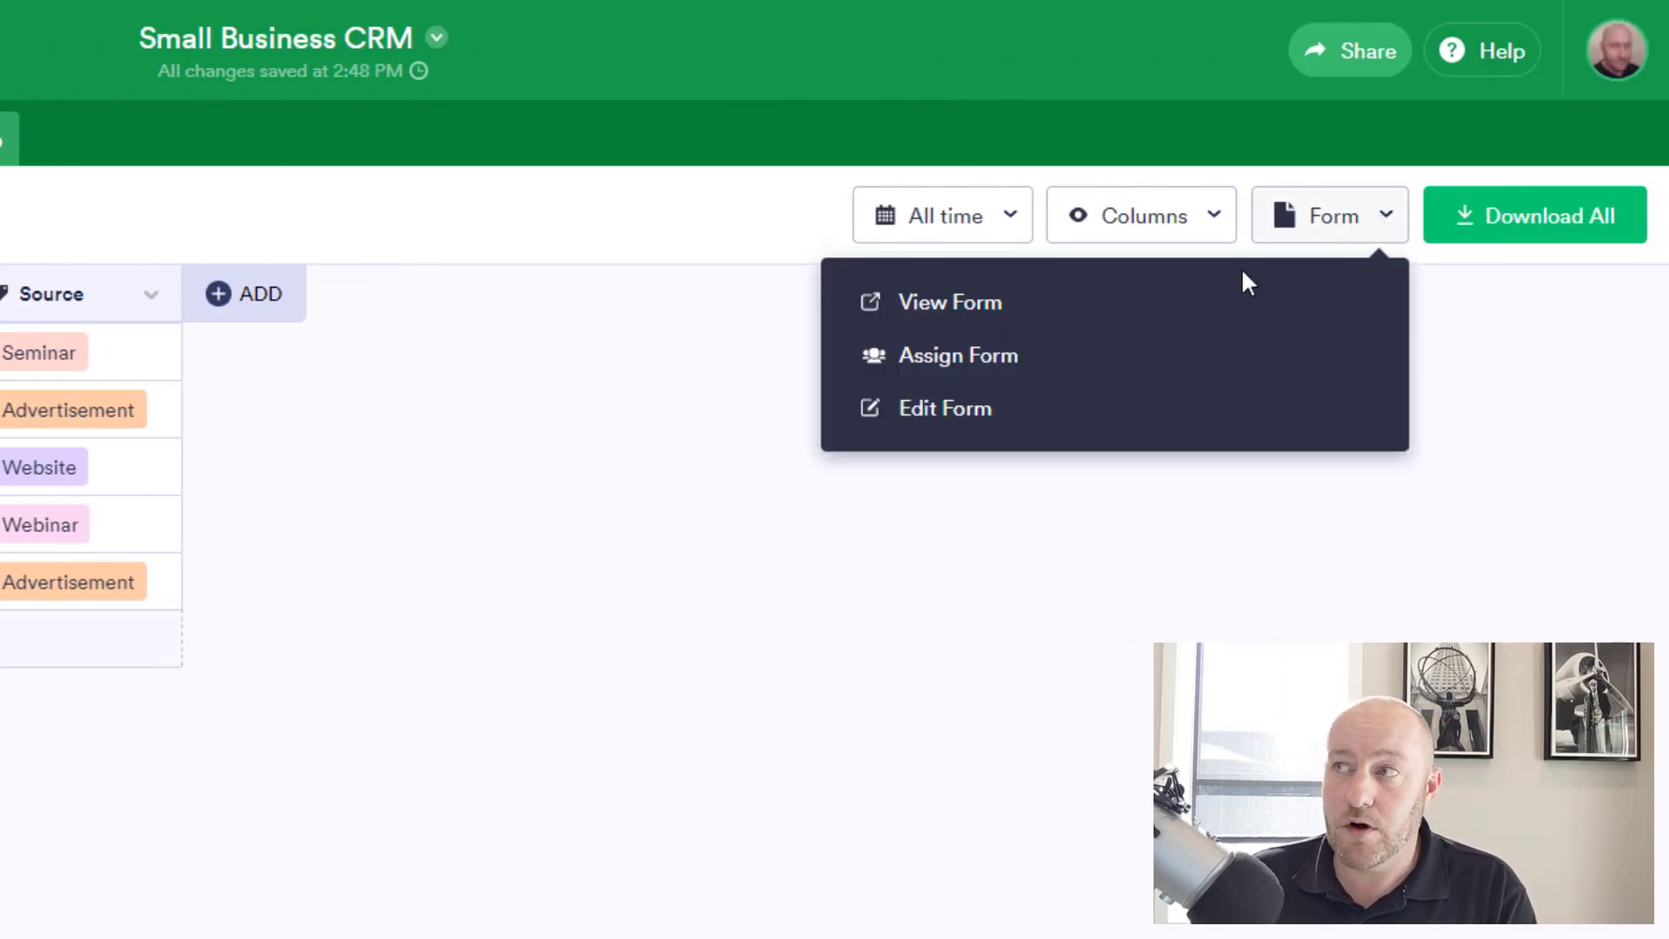
{"action": "left_click", "coordinate": [964, 318]}
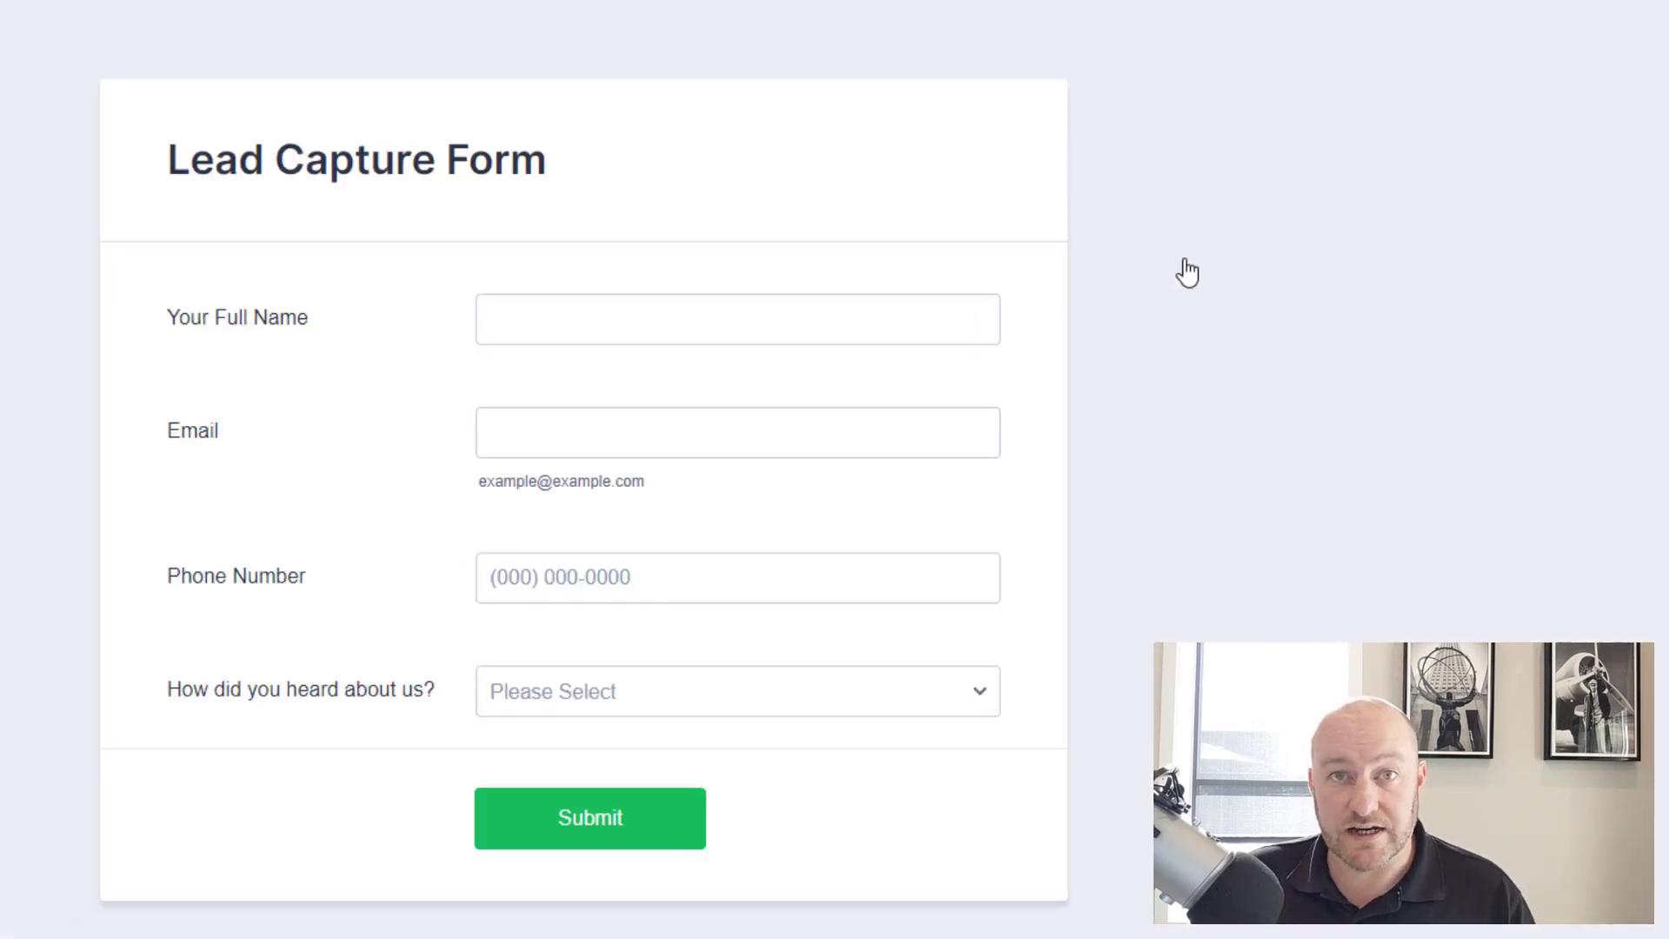
{"action": "left_click", "coordinate": [507, 333]}
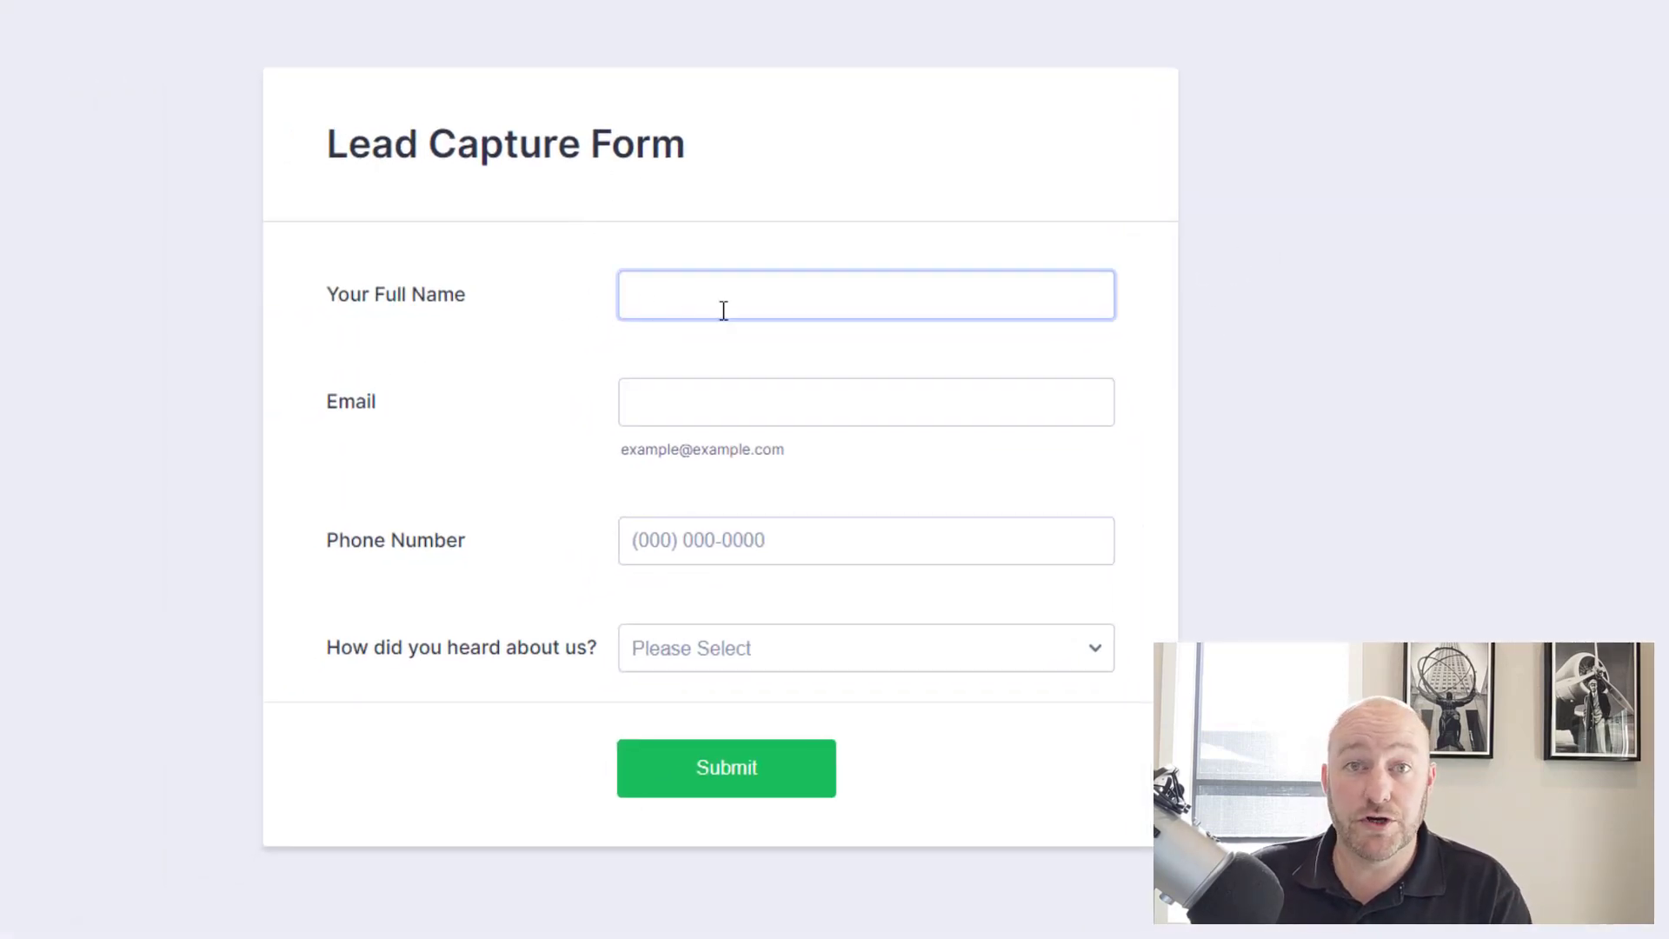
{"action": "left_click", "coordinate": [697, 289]}
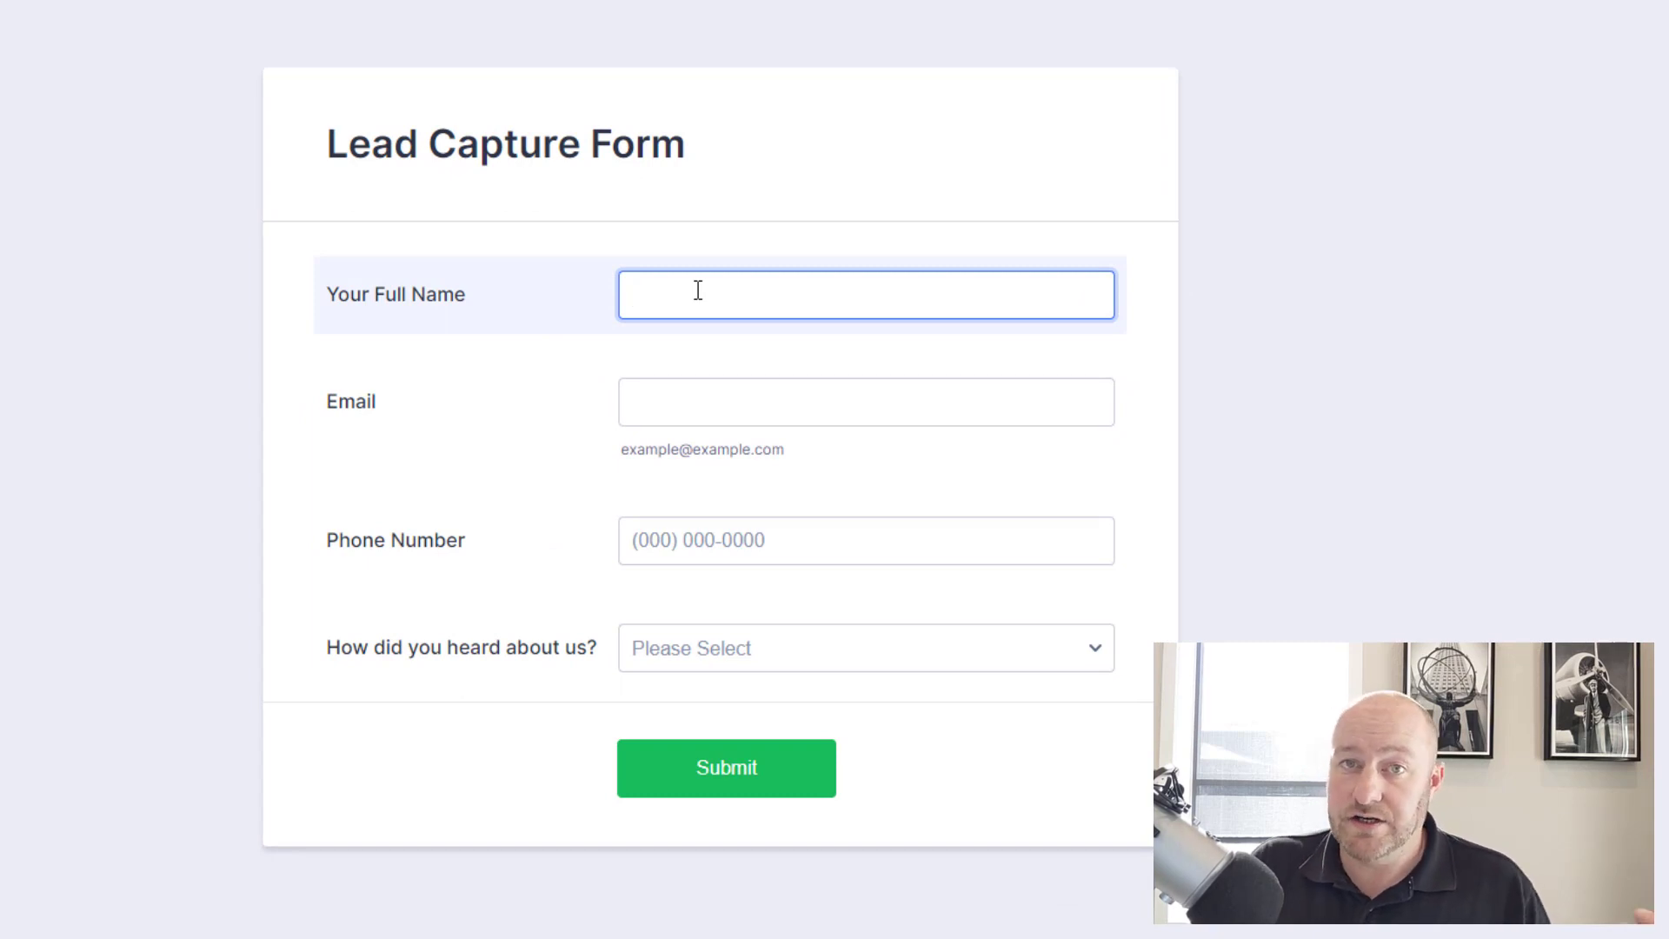
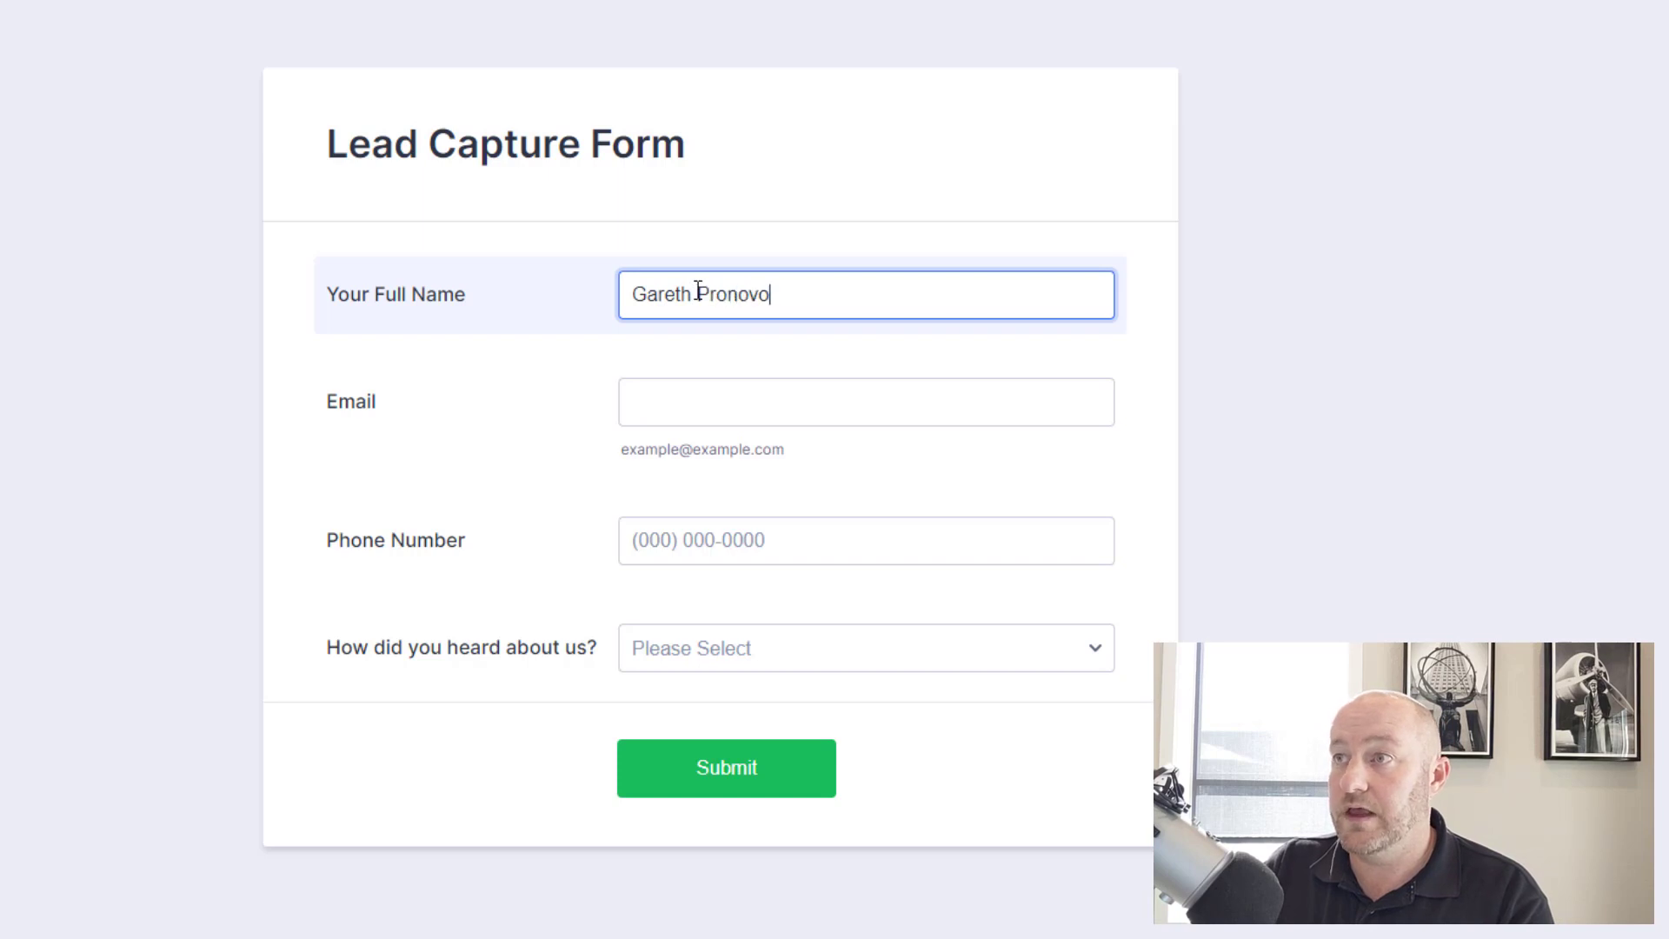
Enter the contact's full name, email and phone, choose Webinar as source, and submit.
{"action": "key", "text": "Tab"}
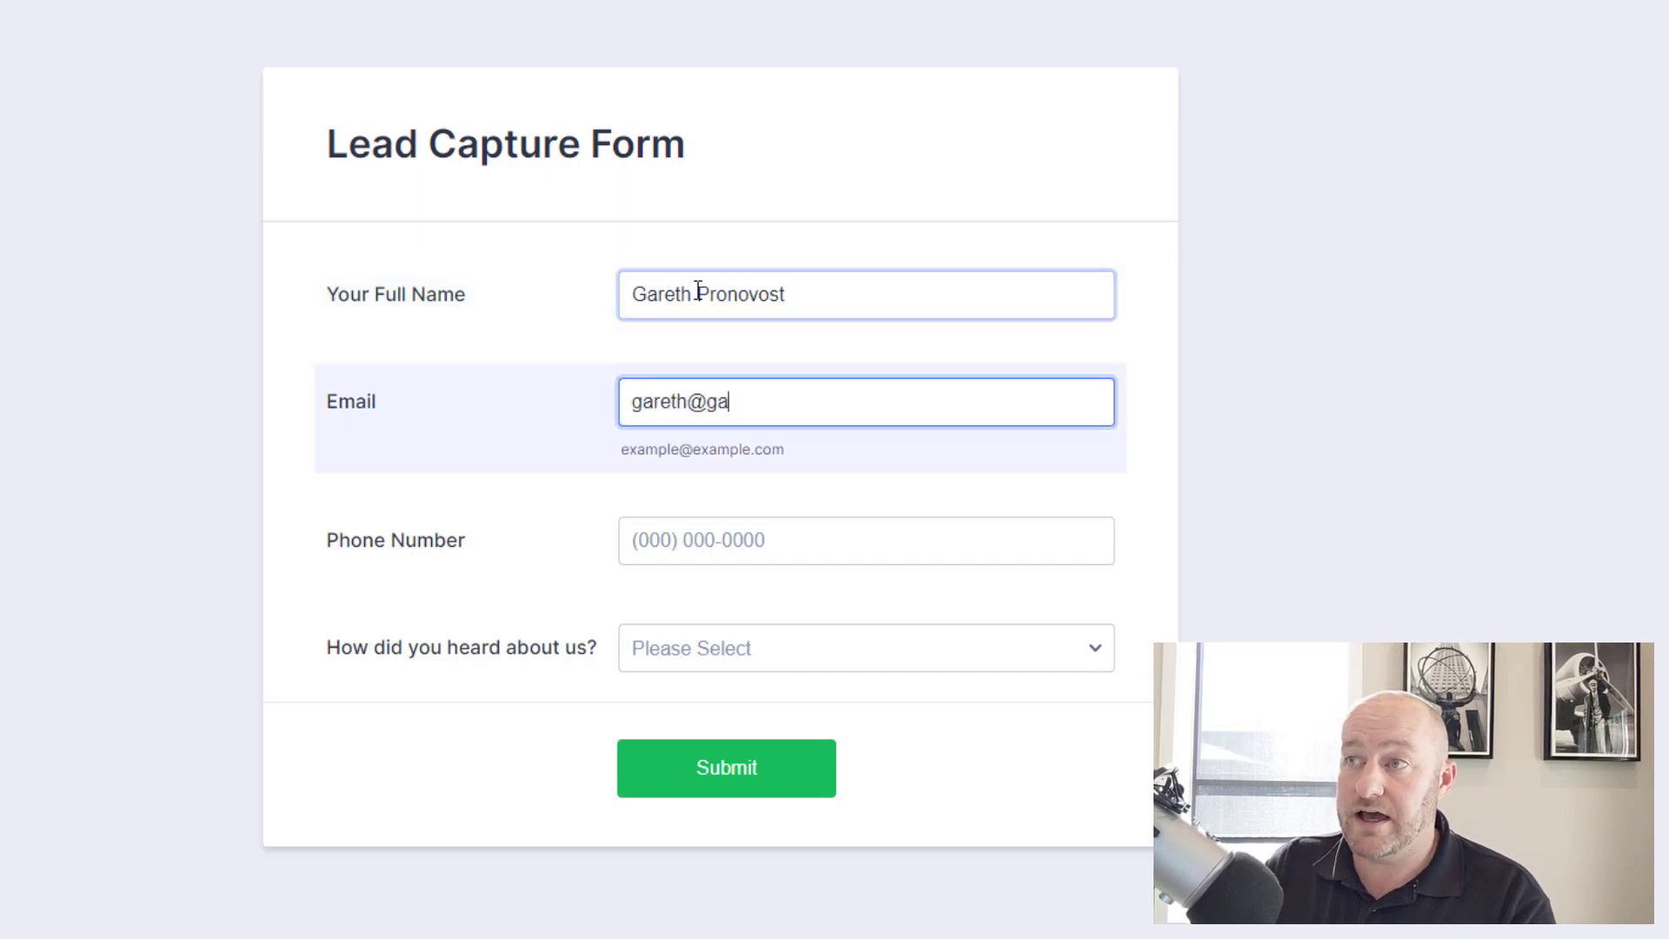
{"action": "key", "text": "Tab"}
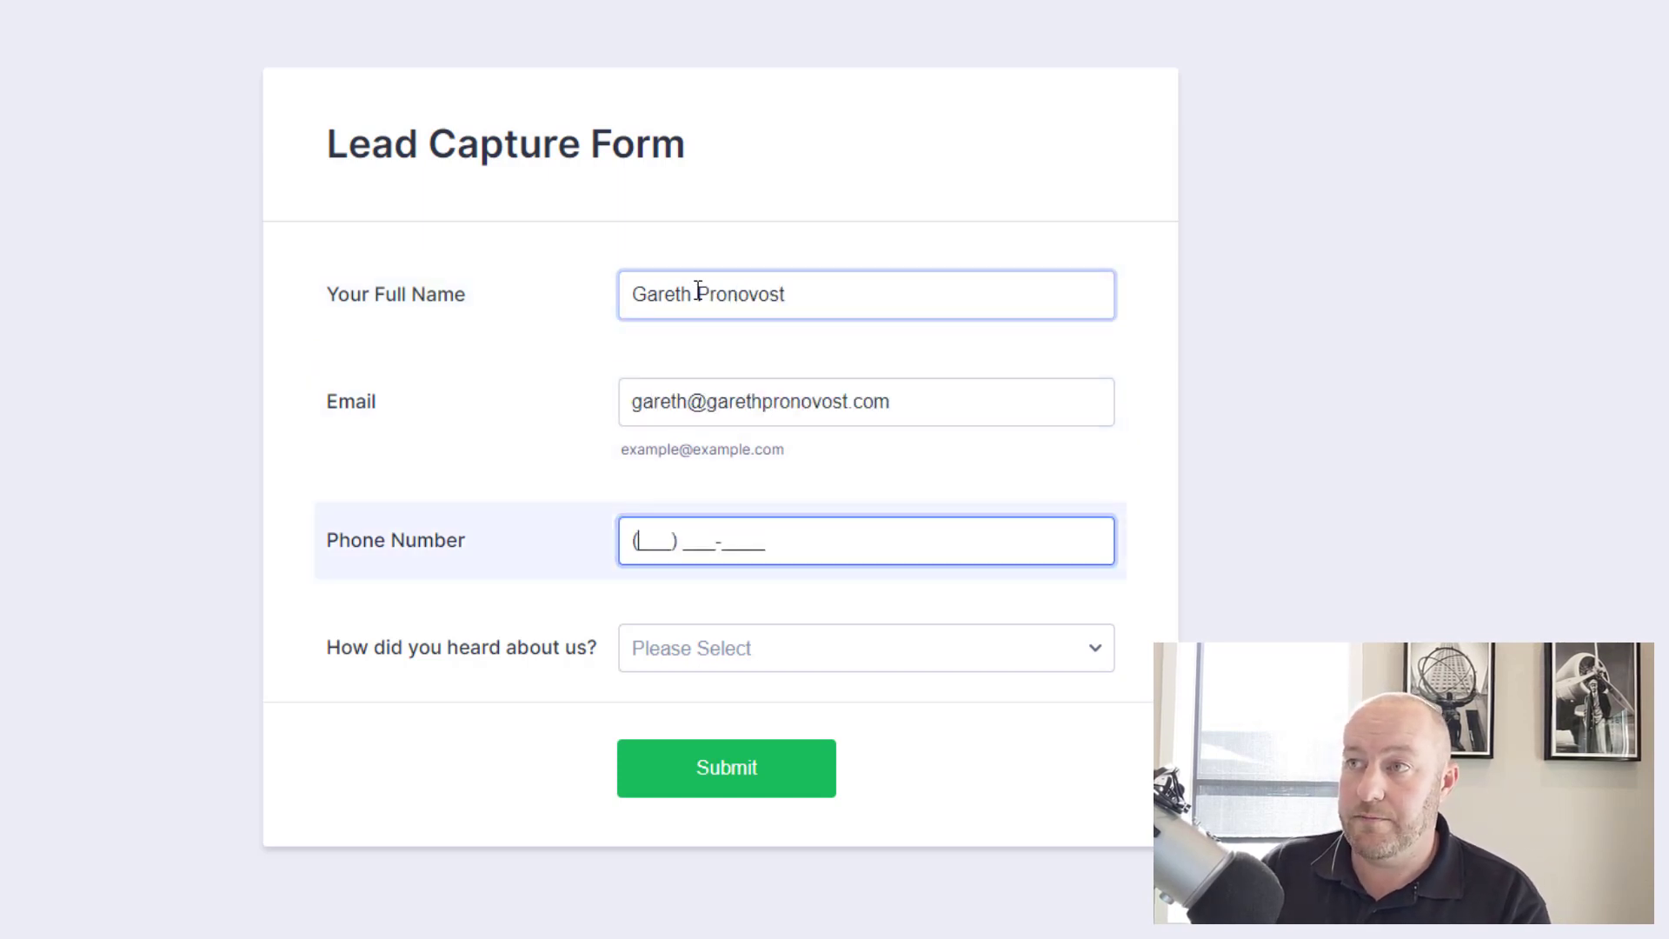
{"action": "type", "text": "951) 555-1212"}
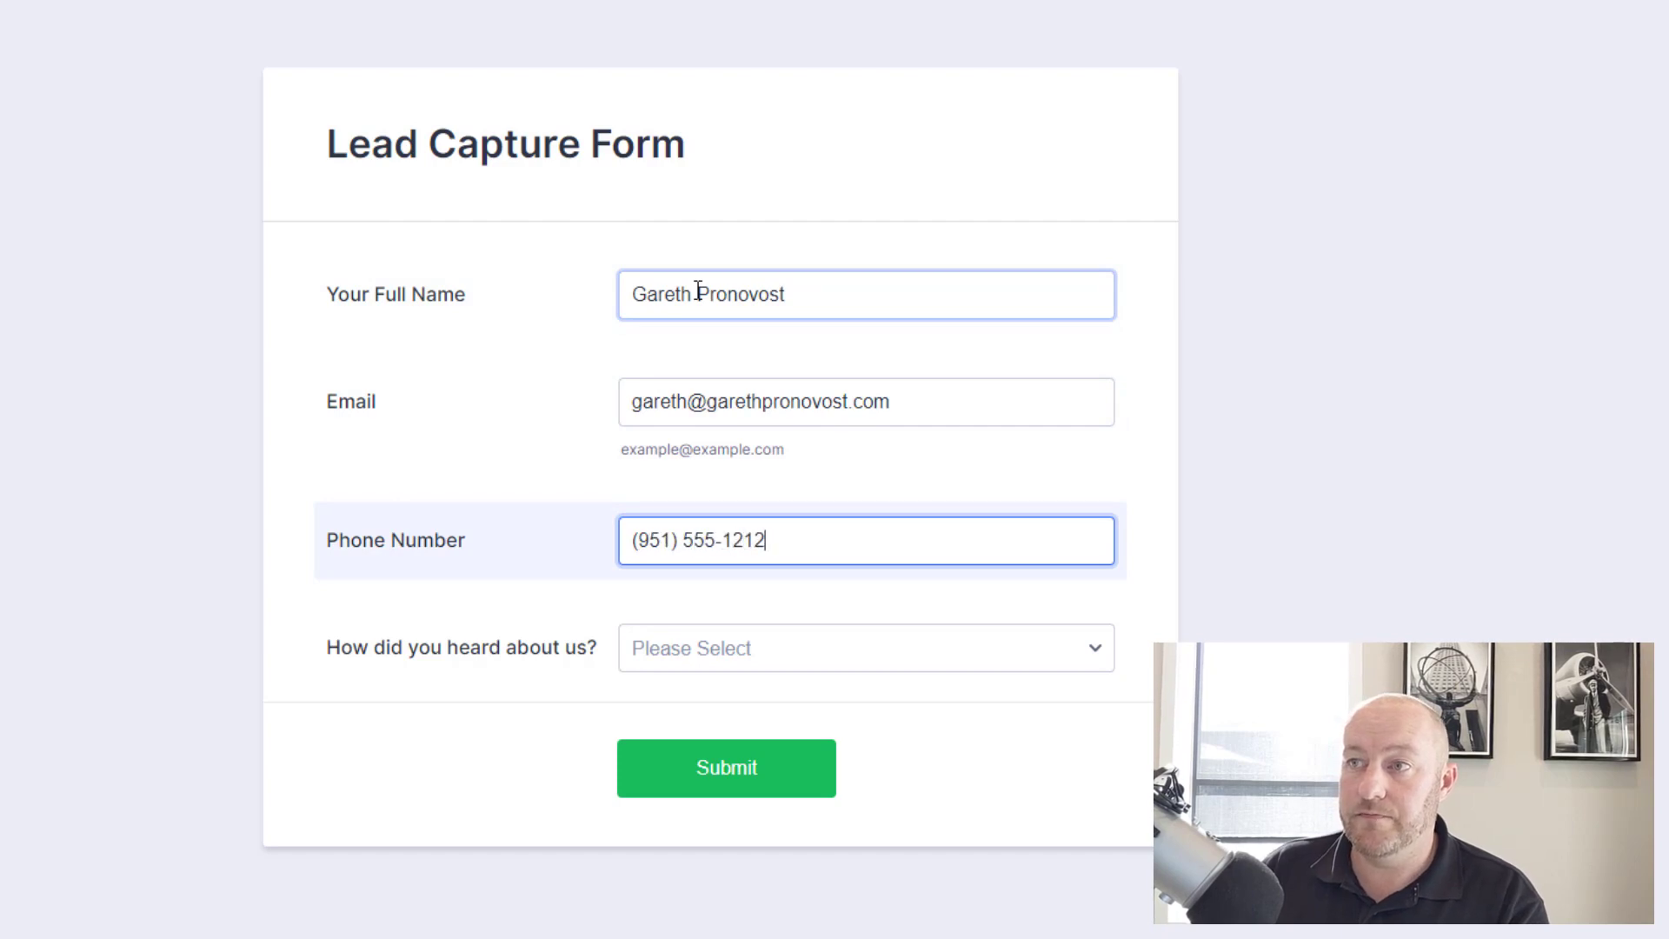
{"action": "key", "text": "Tab"}
{"action": "left_click", "coordinate": [734, 647]}
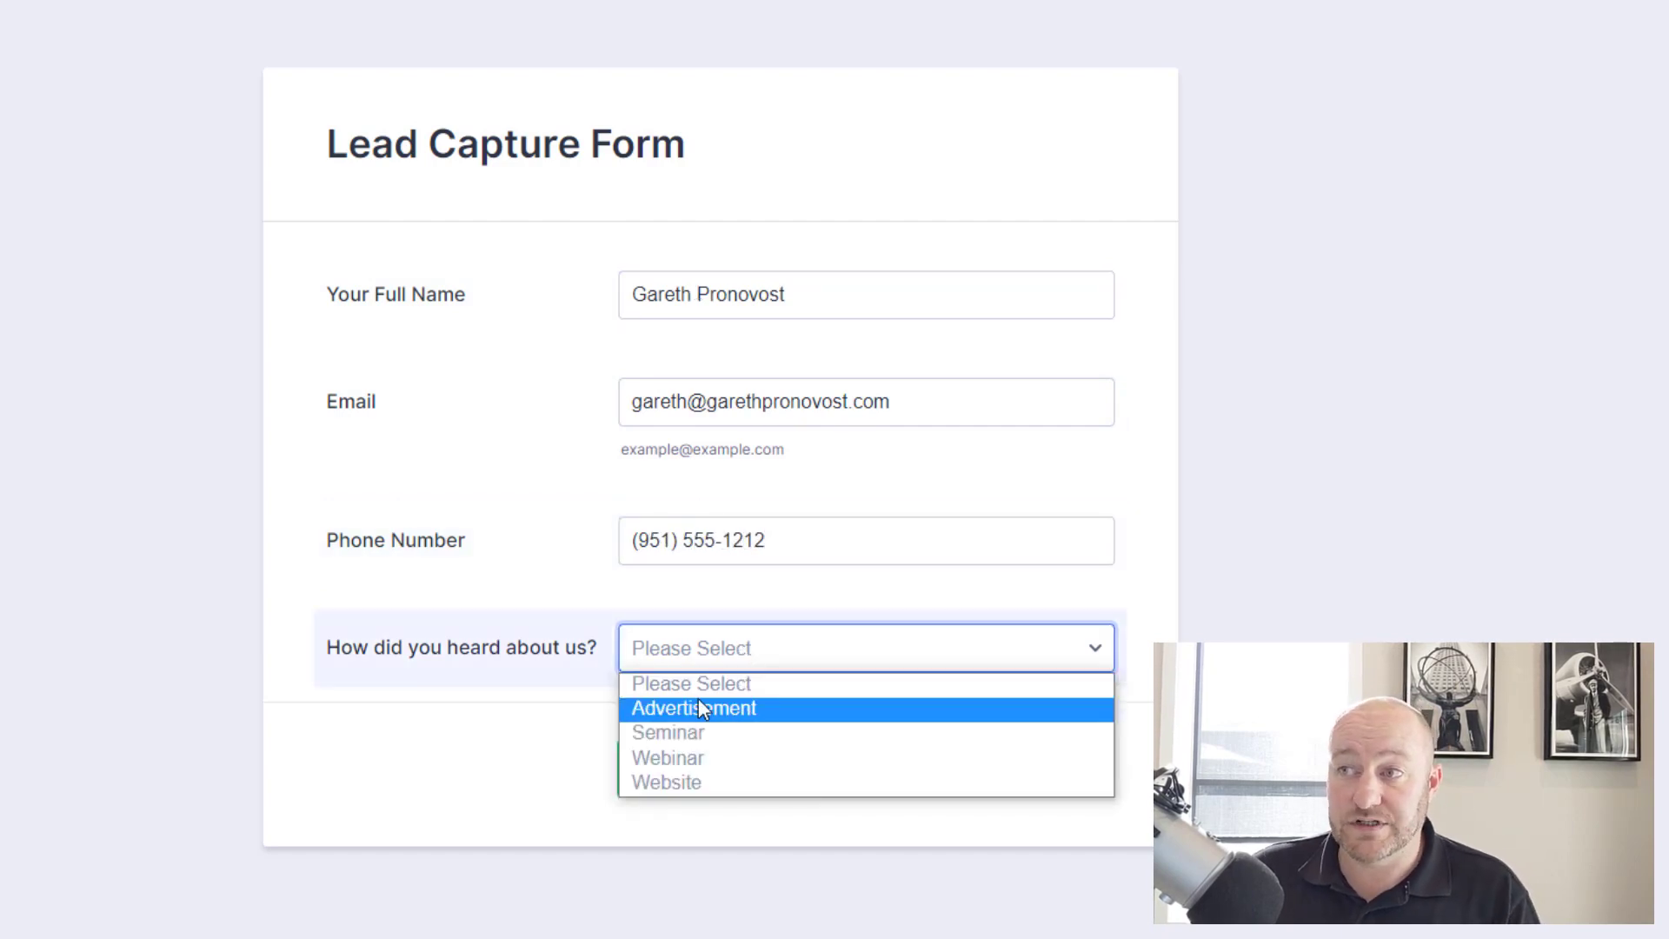
{"action": "left_click", "coordinate": [680, 758]}
{"action": "left_click", "coordinate": [745, 773]}
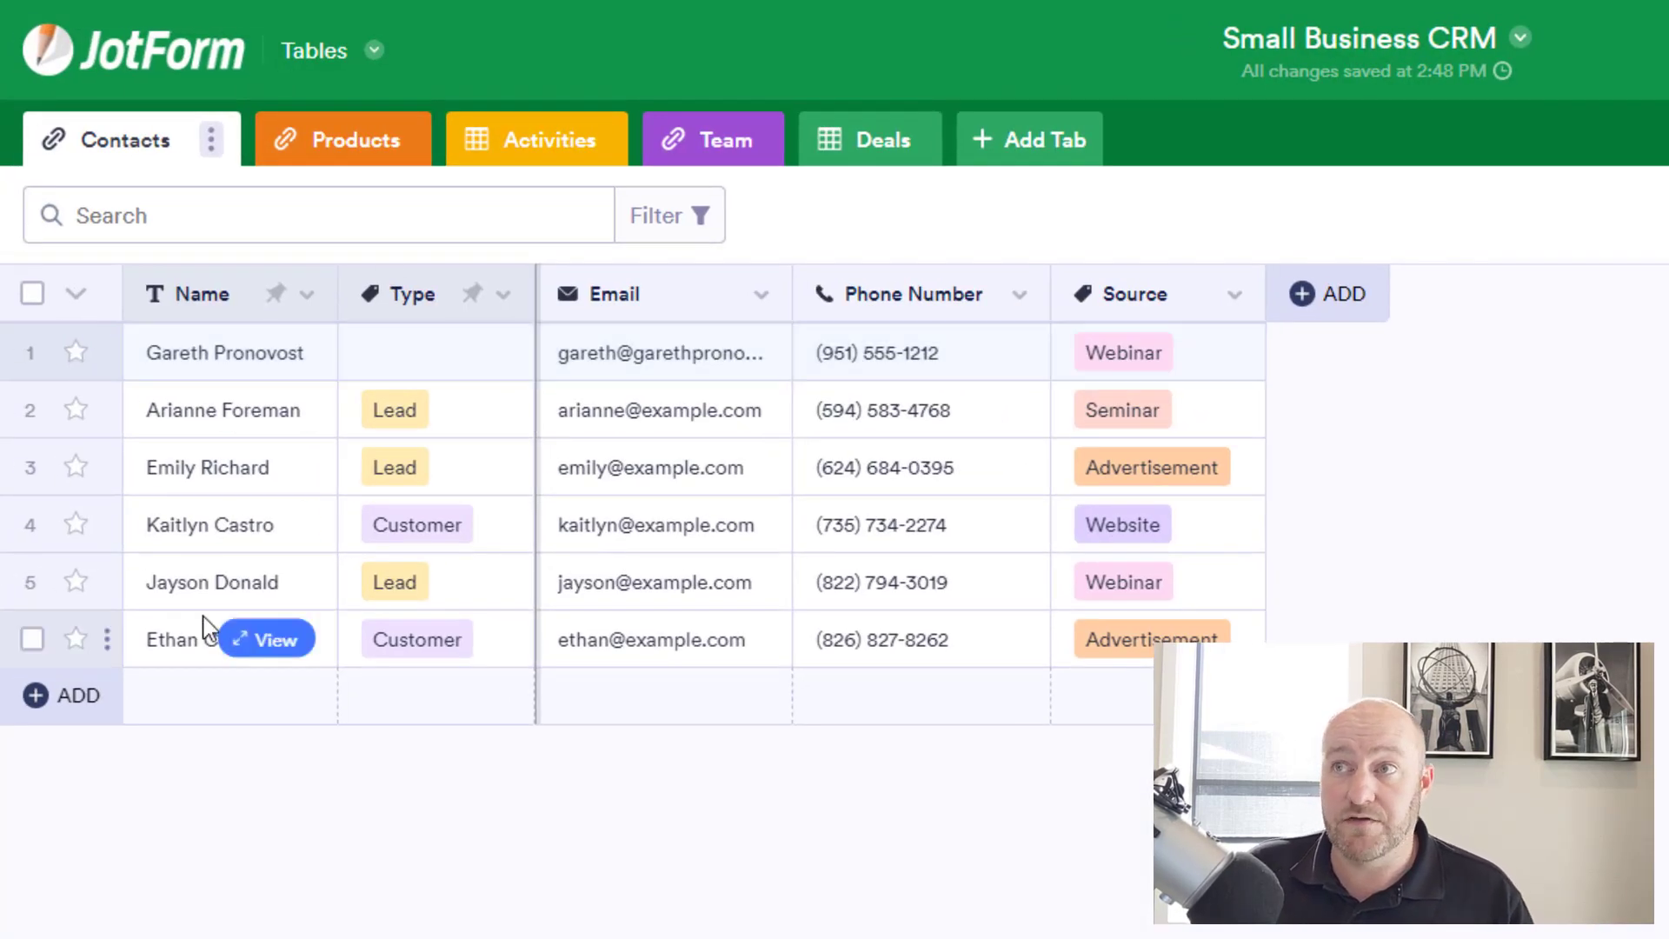
Set the newly submitted Webinar contact's Type to Lead.
{"action": "left_click", "coordinate": [631, 369]}
{"action": "left_click", "coordinate": [1451, 361]}
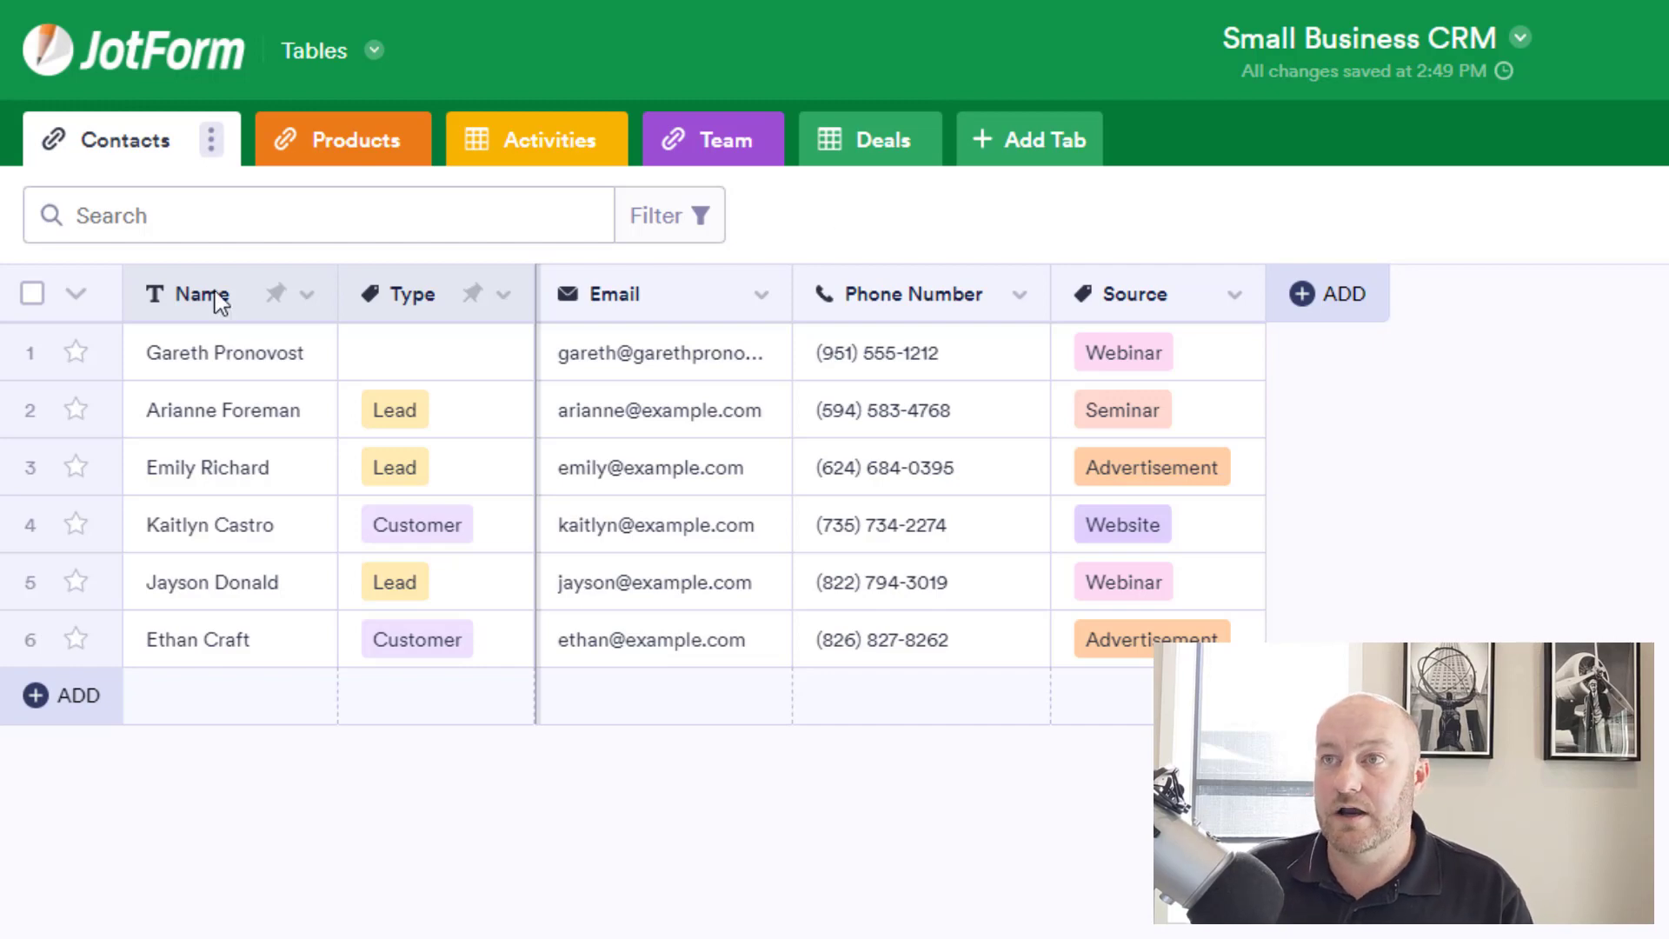
{"action": "left_click", "coordinate": [391, 369]}
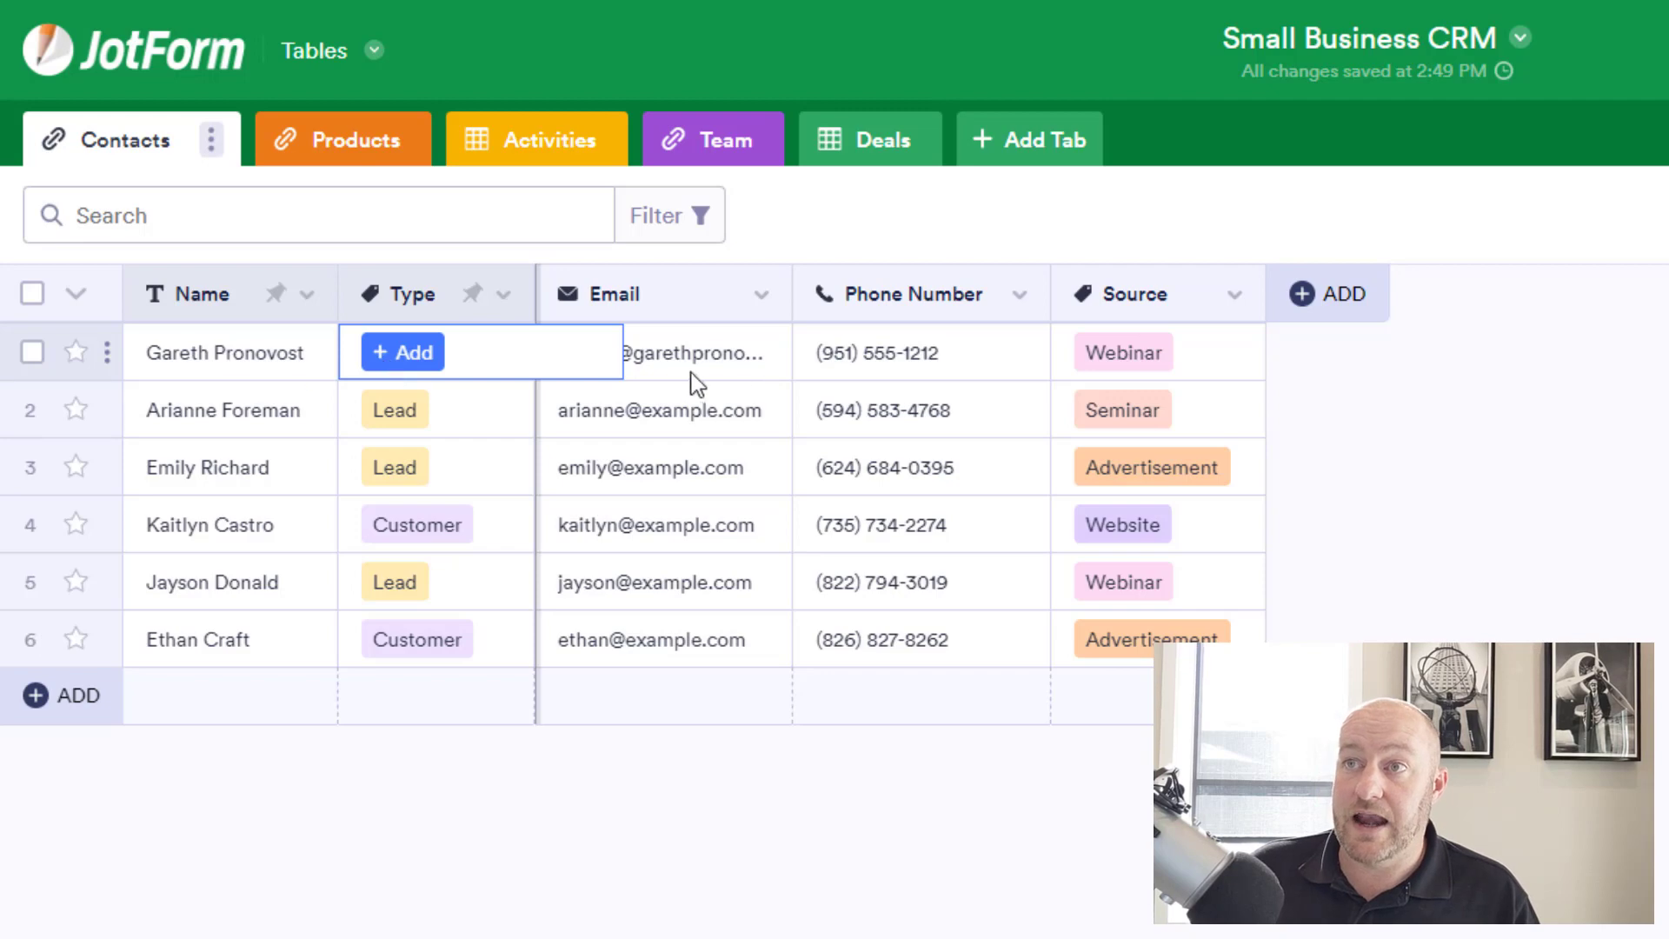
{"action": "left_click", "coordinate": [404, 371]}
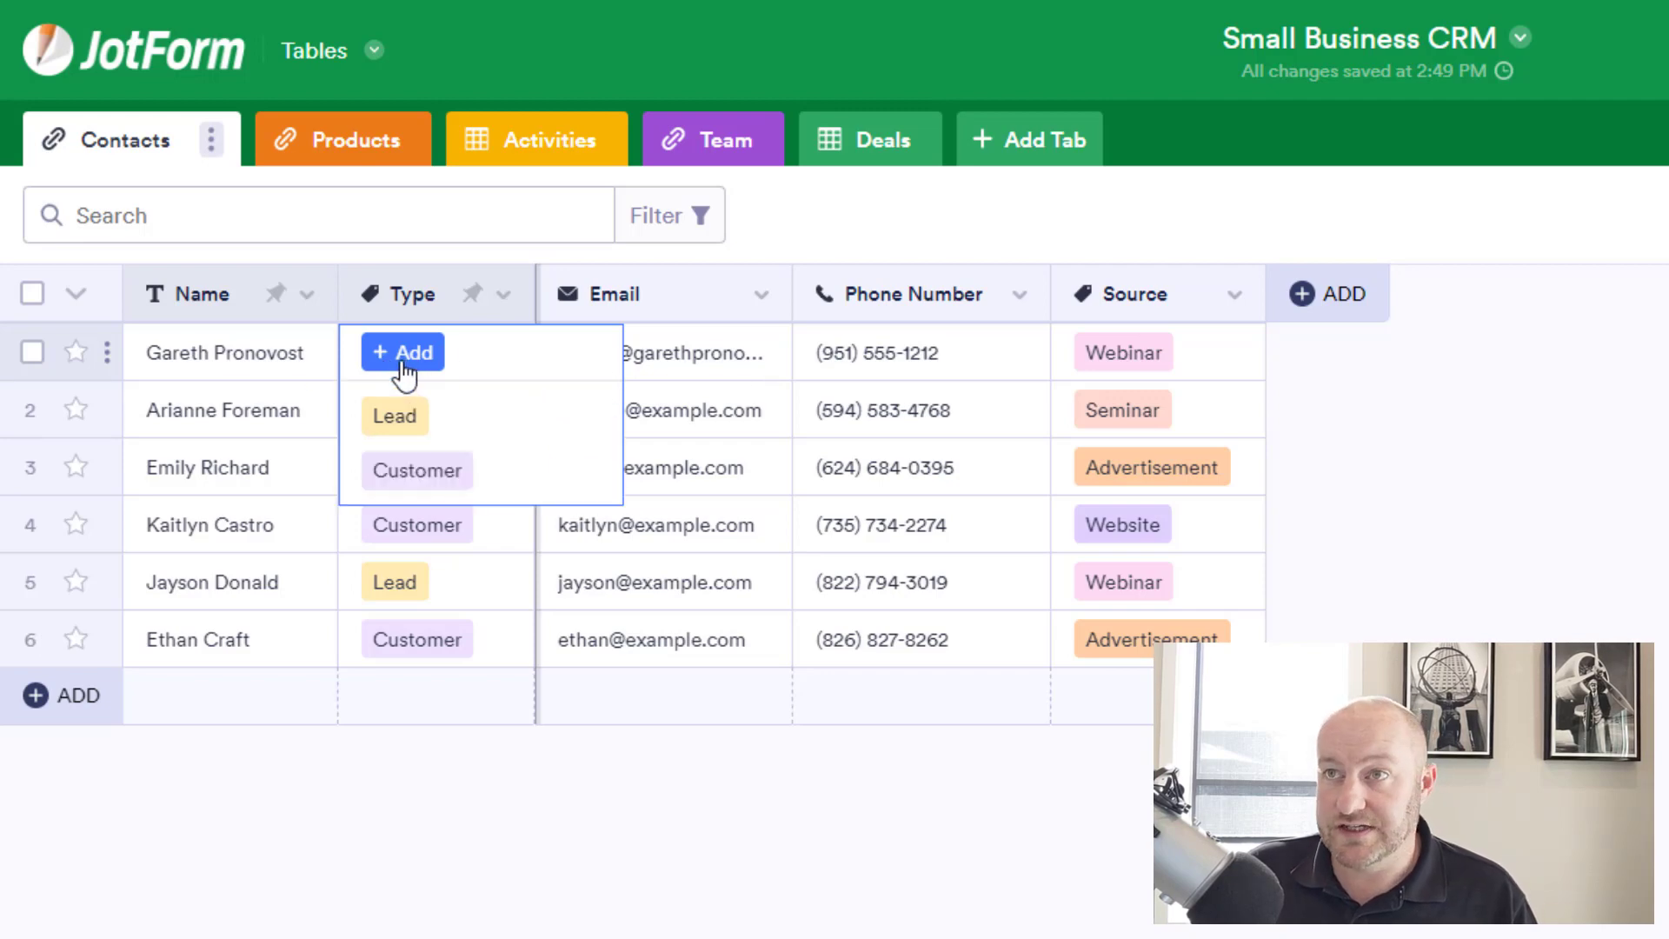
{"action": "left_click", "coordinate": [396, 434]}
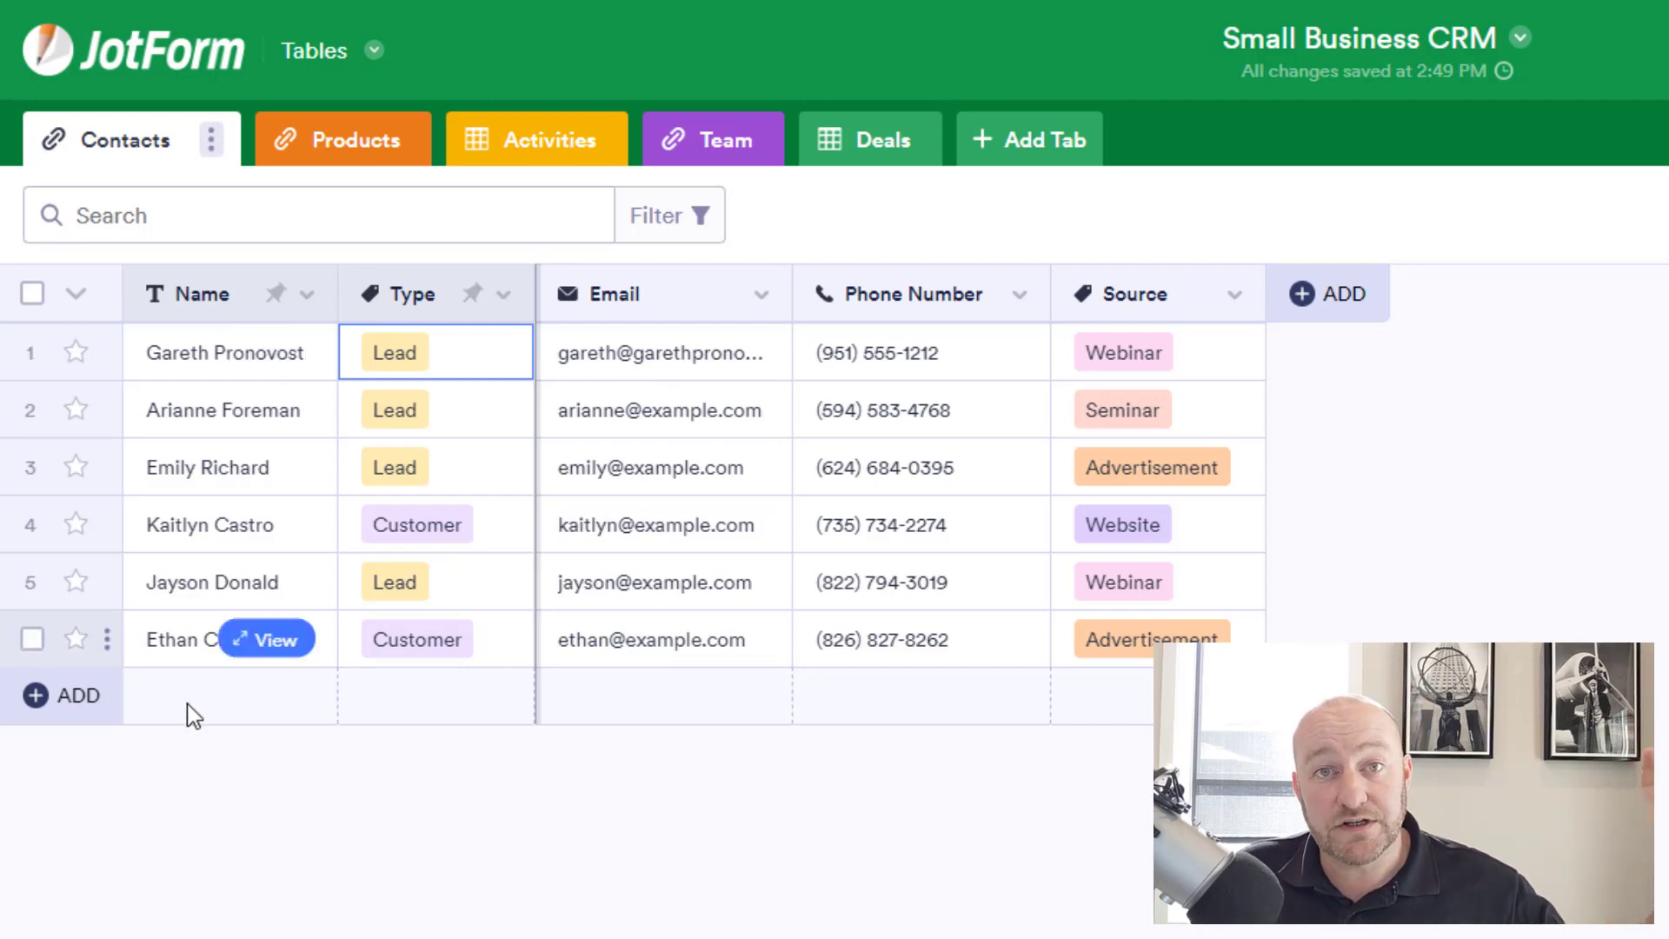
Add a new Contacts row named 'Test Person' with Type set to Lead.
{"action": "left_click", "coordinate": [74, 708]}
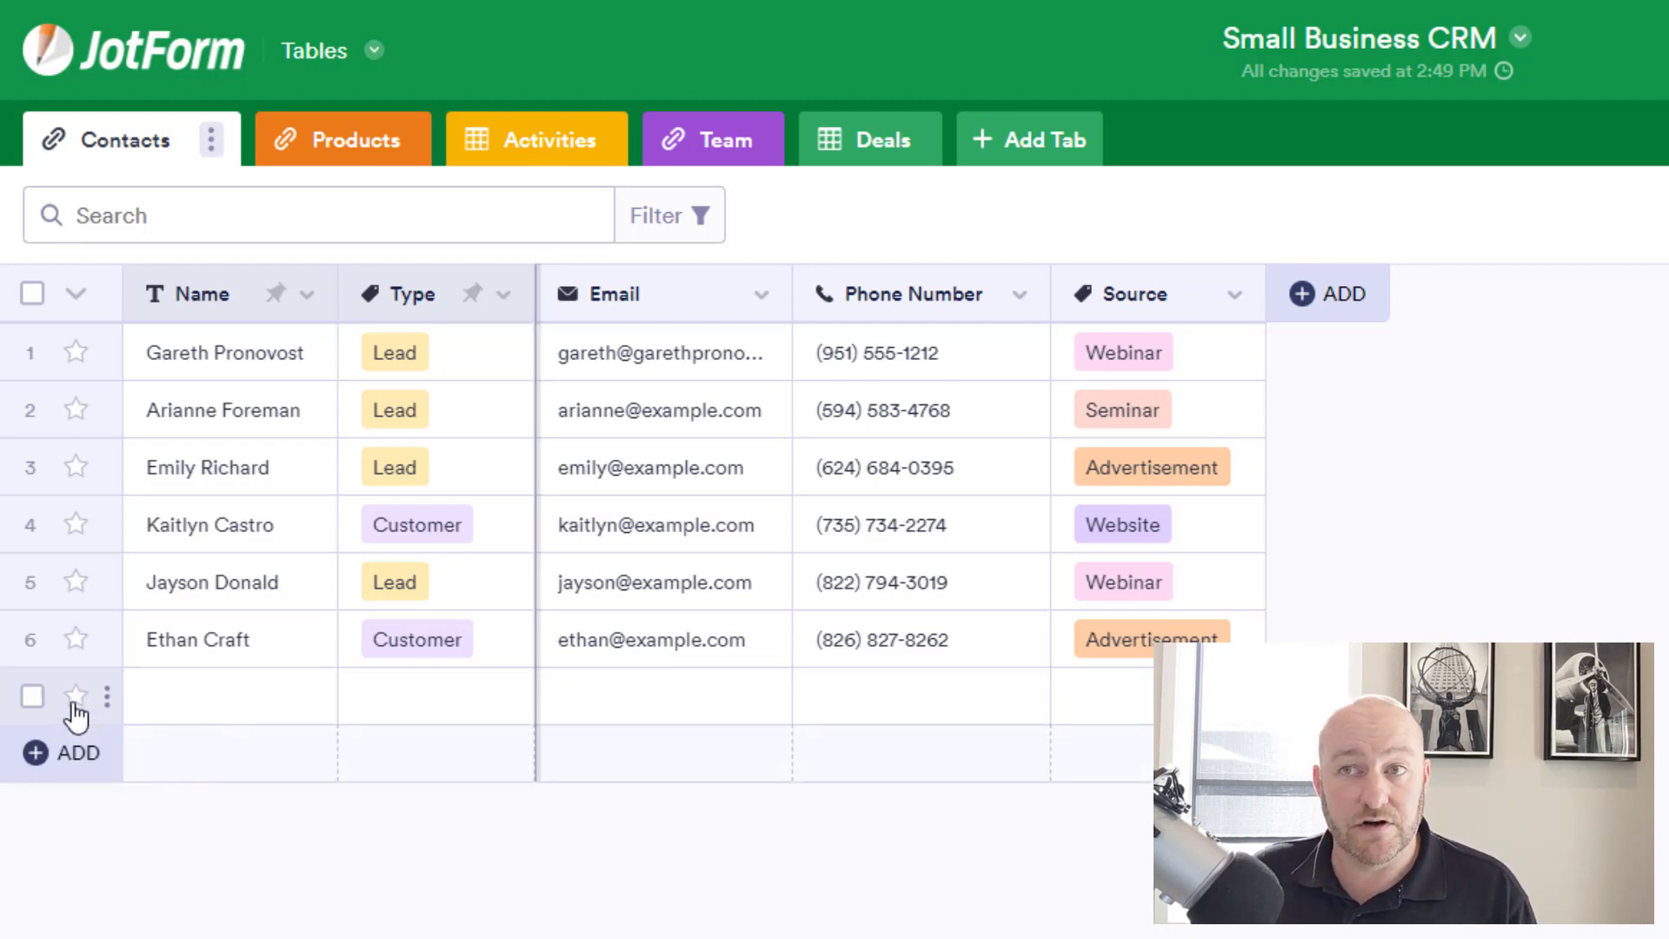
{"action": "left_click", "coordinate": [178, 707]}
{"action": "left_click", "coordinate": [183, 714]}
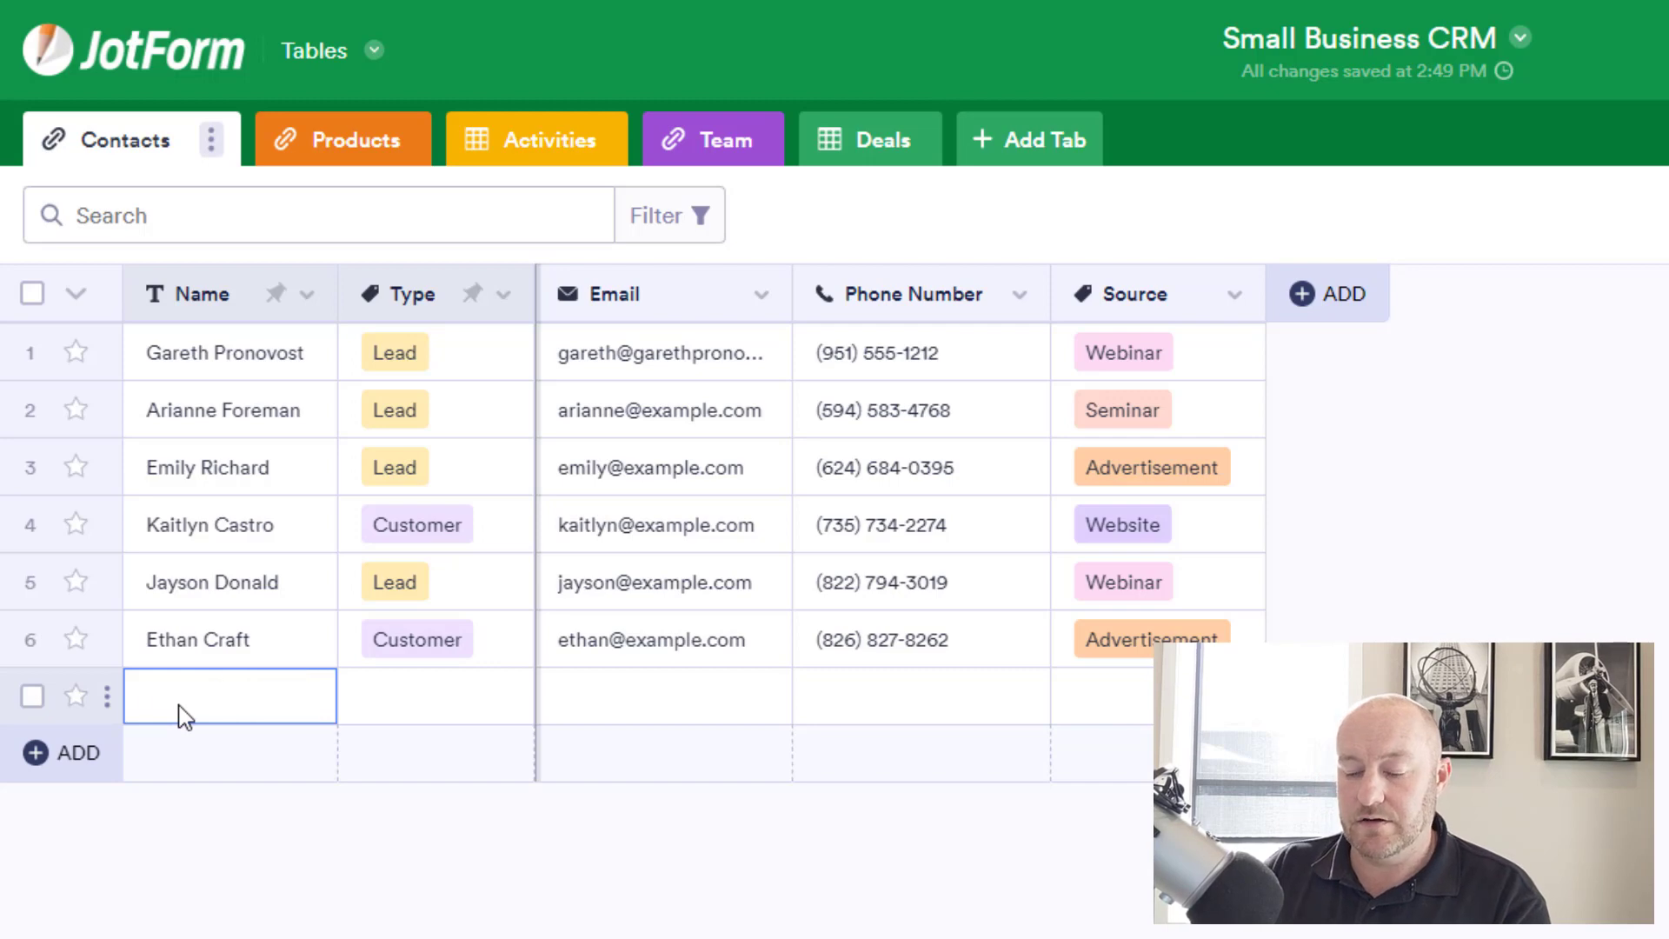
{"action": "type", "text": "Test Person"}
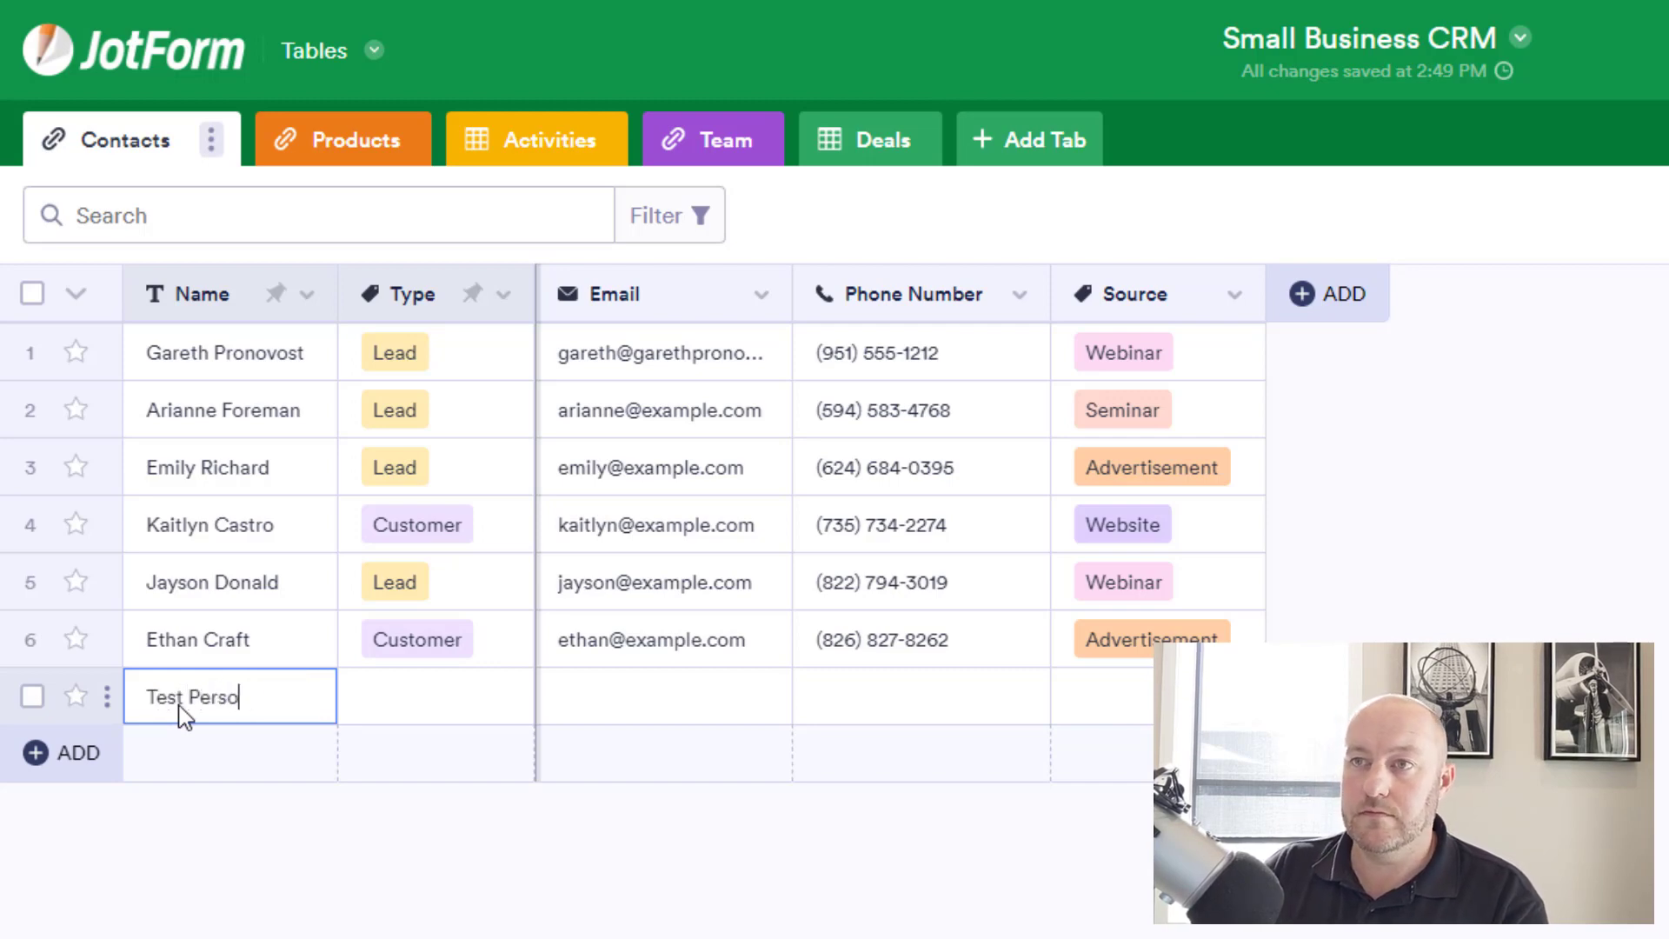
{"action": "key", "text": "Tab"}
{"action": "key", "text": "Return"}
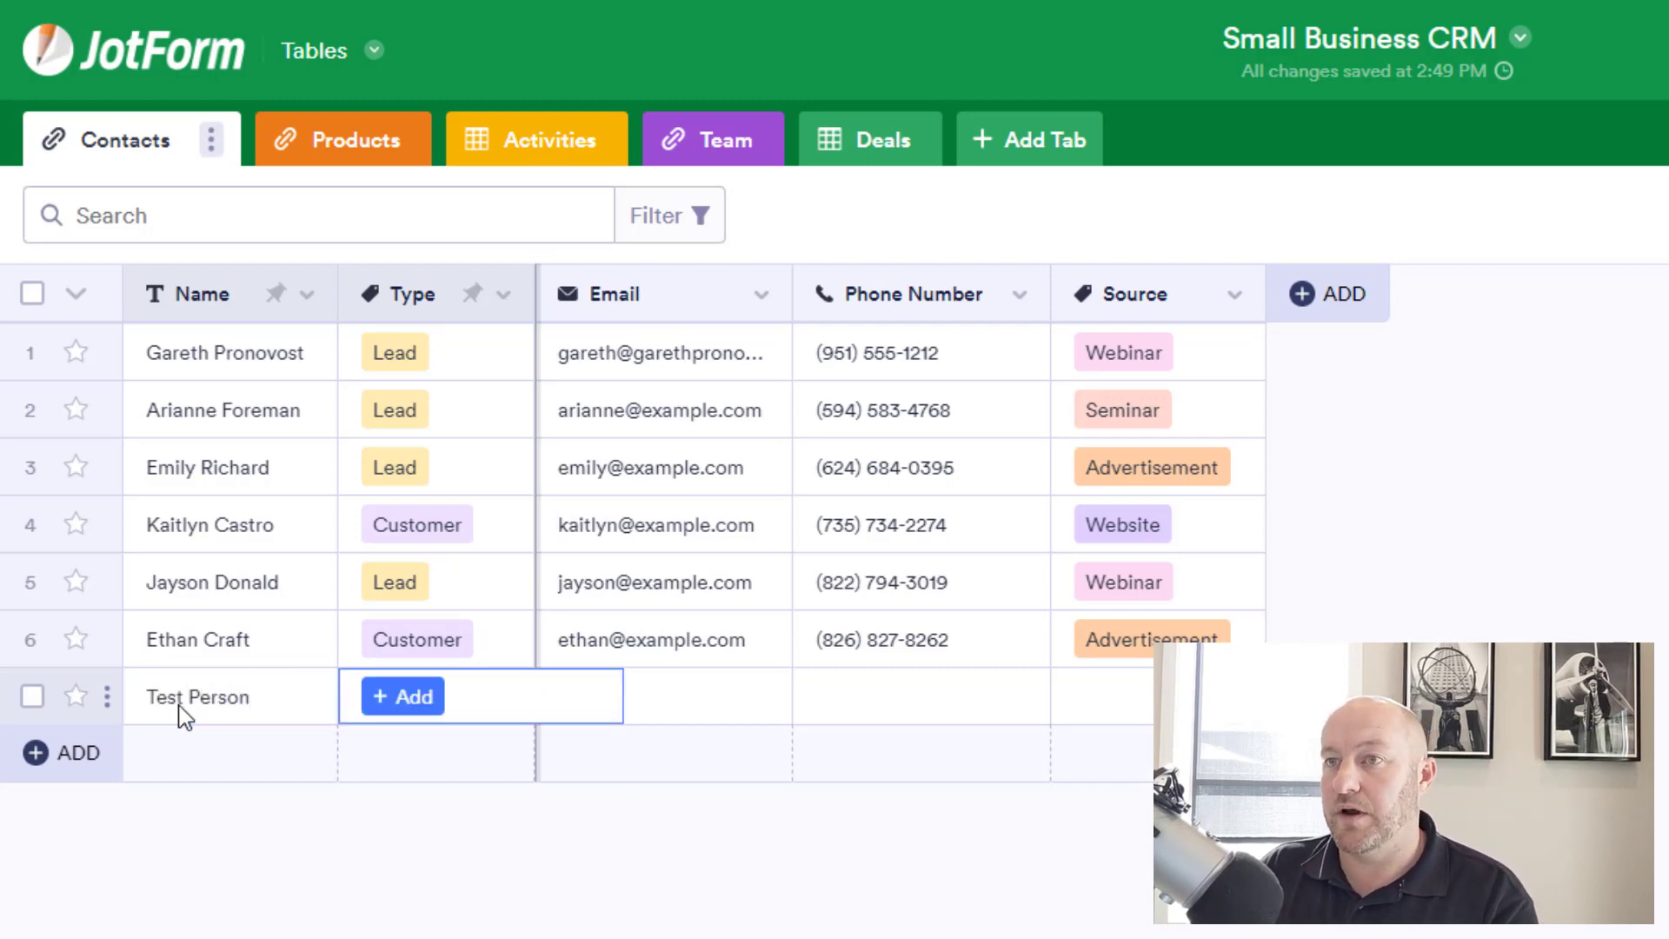
{"action": "key", "text": "Down"}
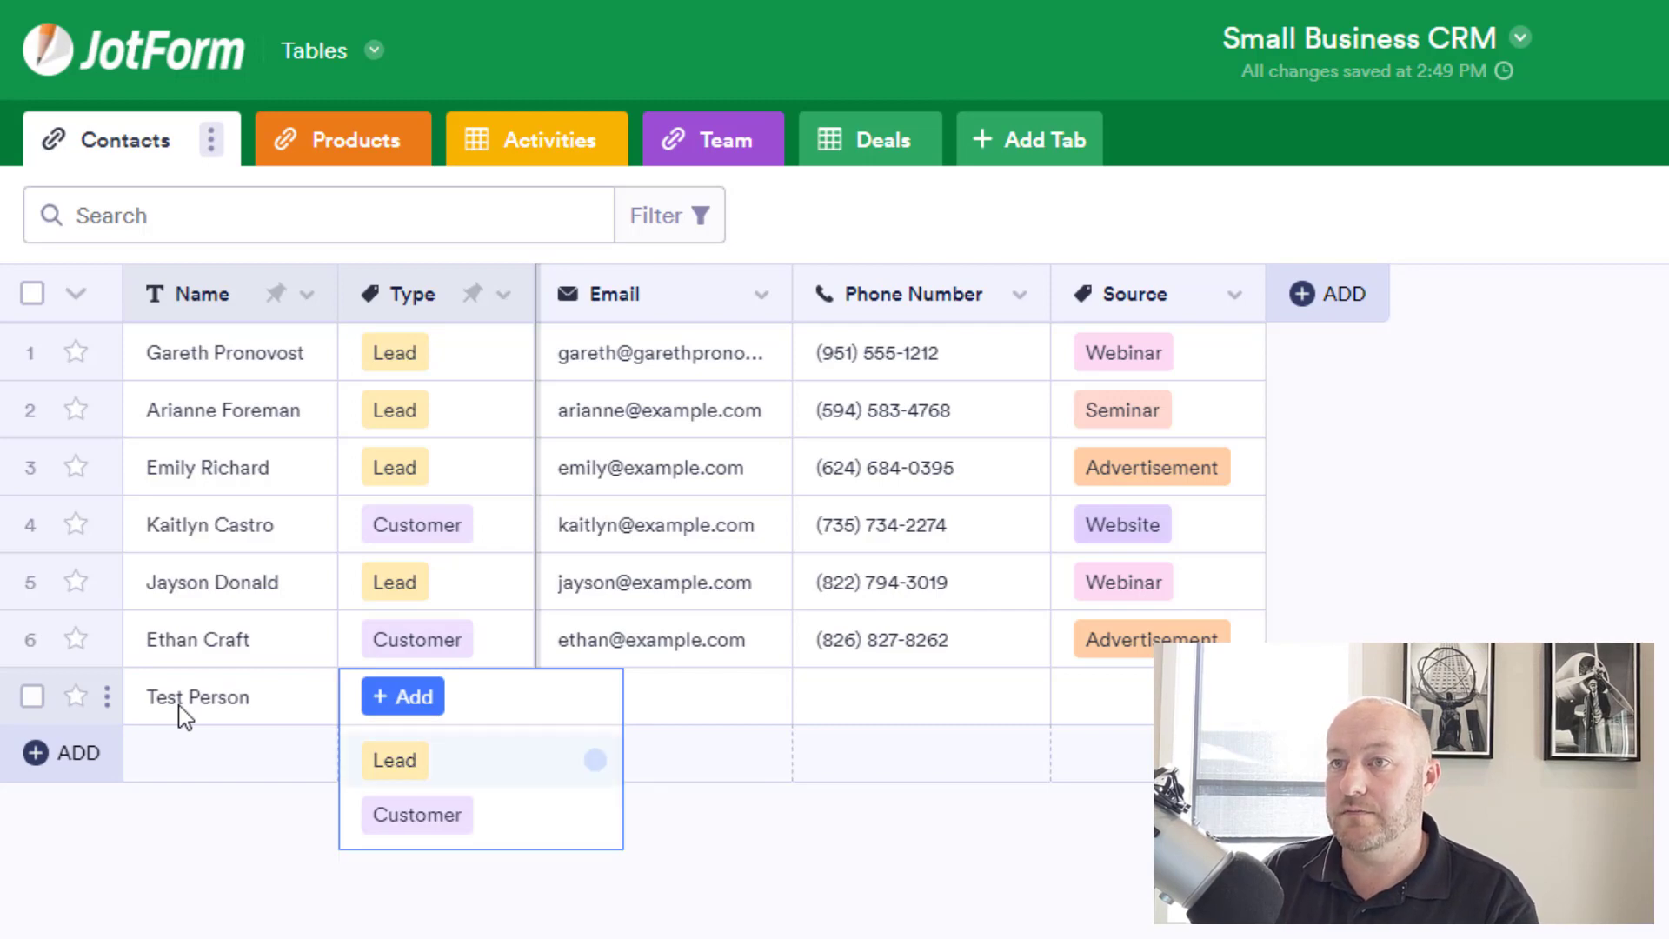
{"action": "key", "text": "Return"}
{"action": "key", "text": "Tab"}
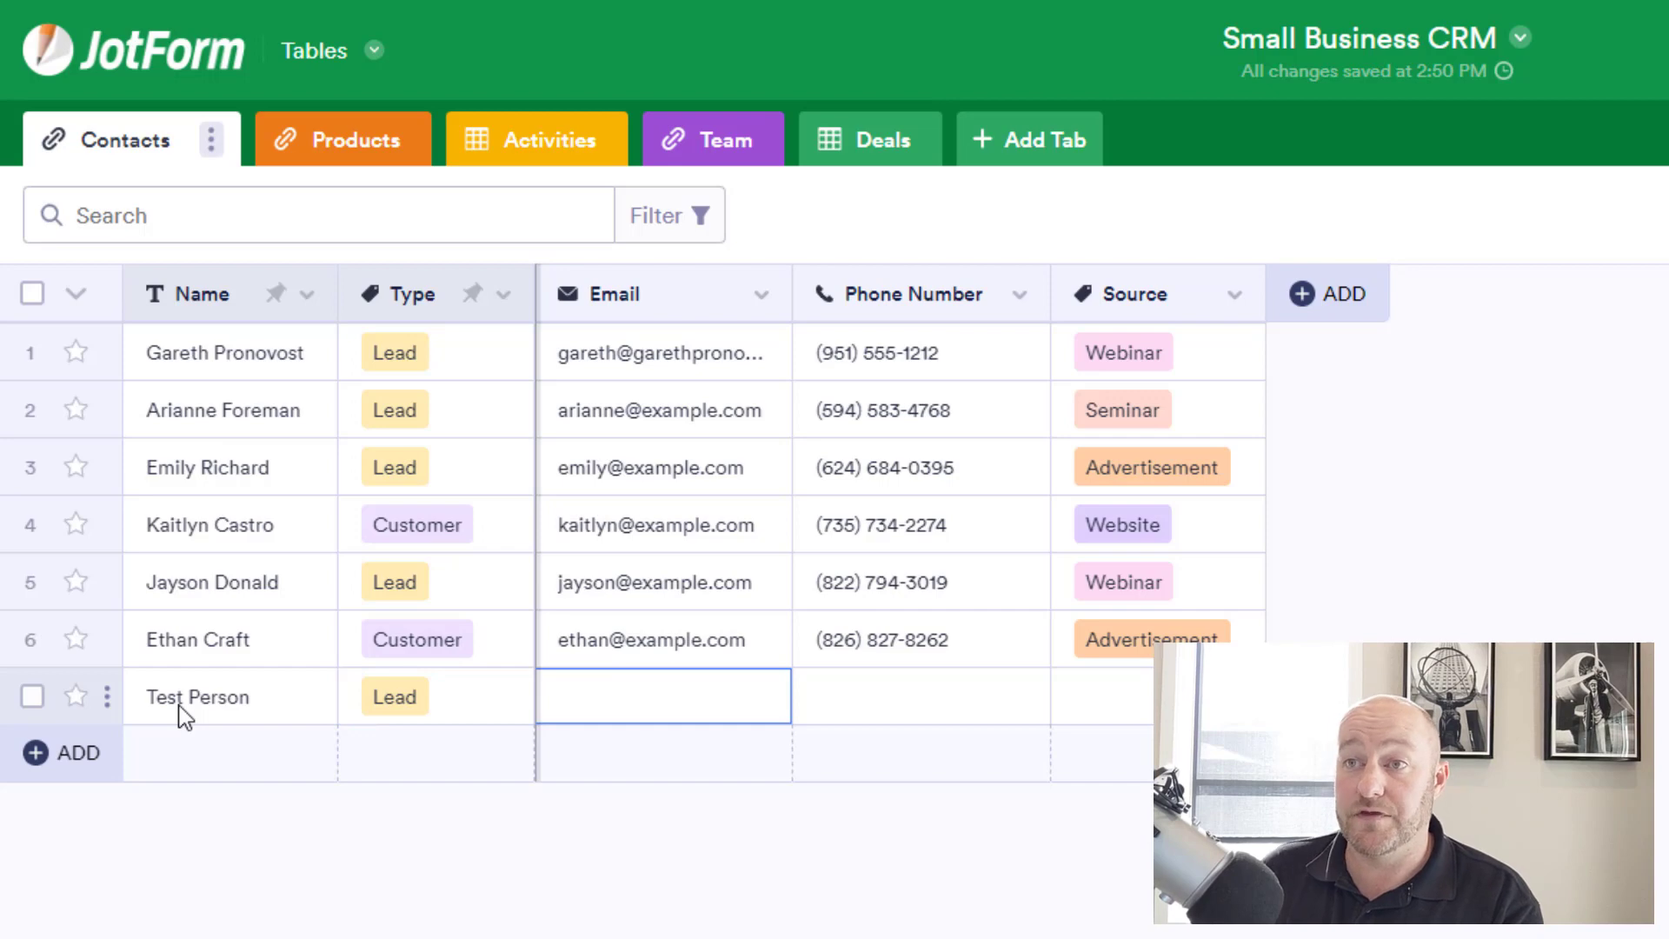
Fill in an example email address in Test Person's Email cell.
{"action": "left_click", "coordinate": [672, 657]}
{"action": "left_click", "coordinate": [685, 709]}
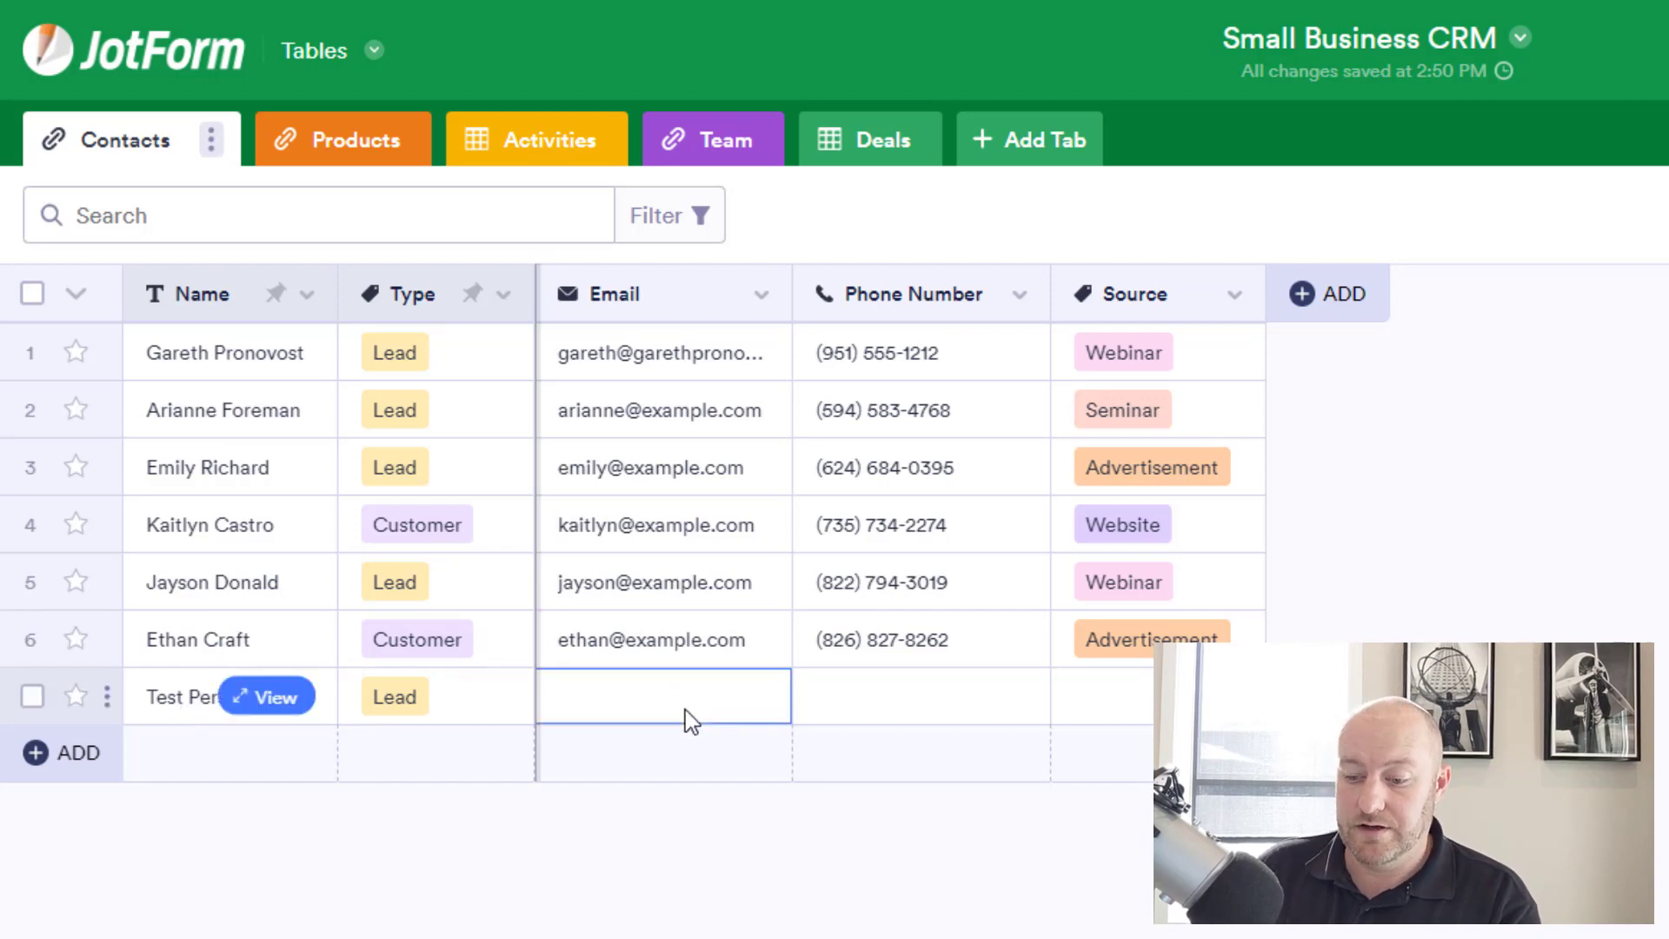
{"action": "type", "text": "lead@"}
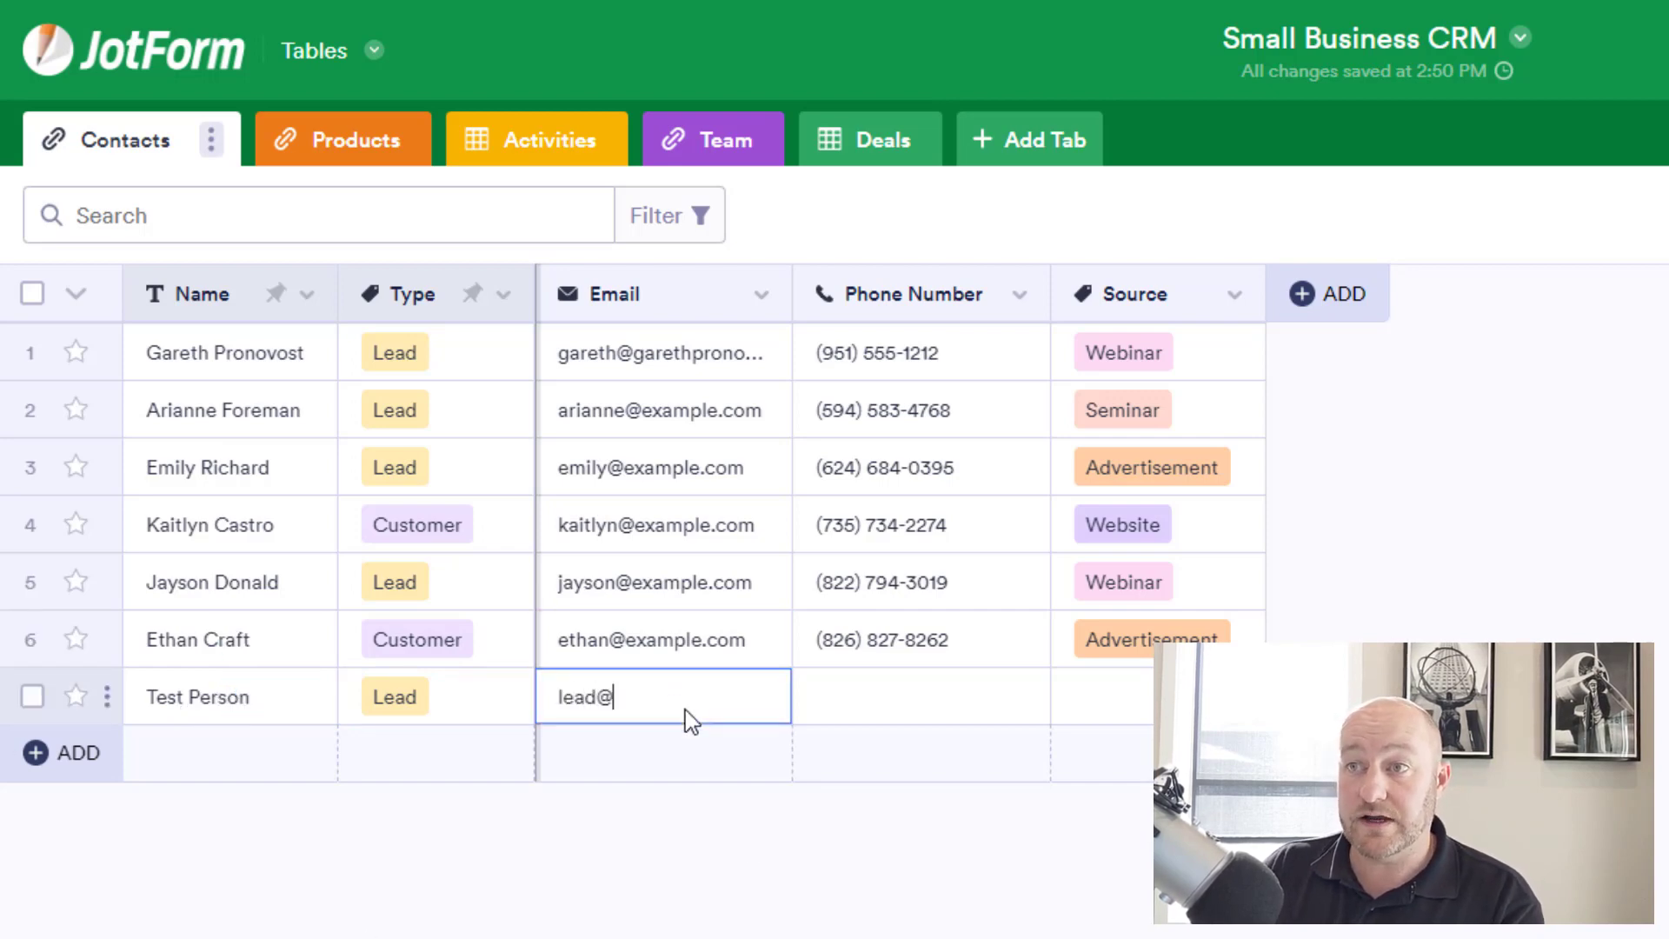
{"action": "type", "text": "example.com"}
{"action": "key", "text": "Tab"}
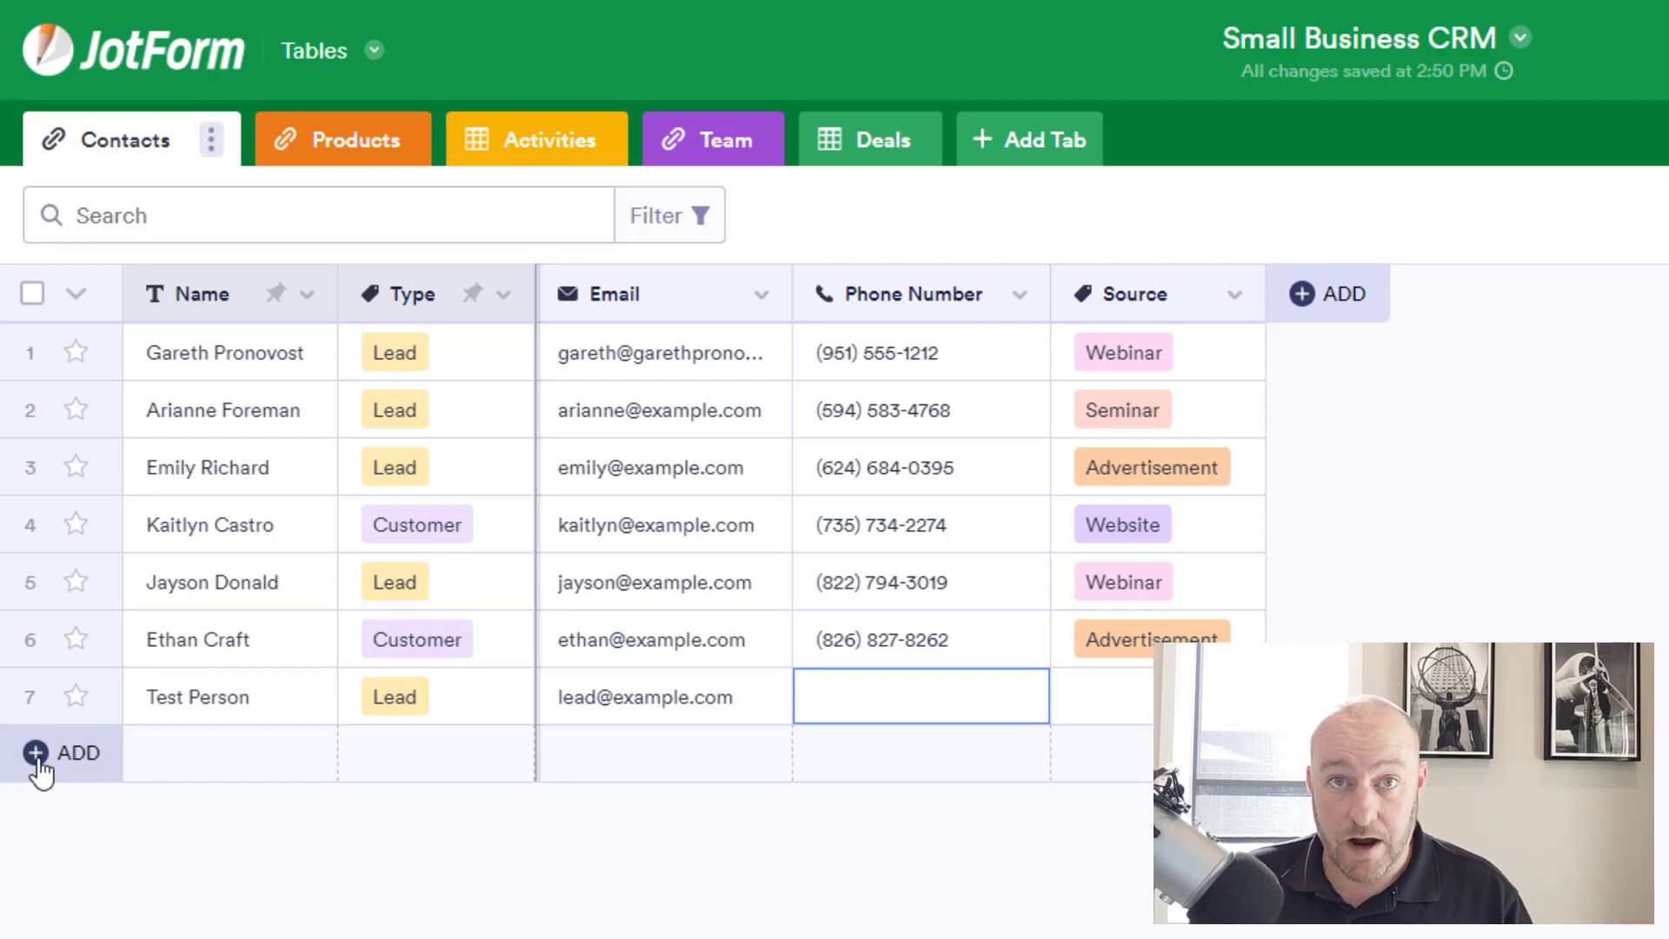
{"action": "mouse_move", "coordinate": [151, 693]}
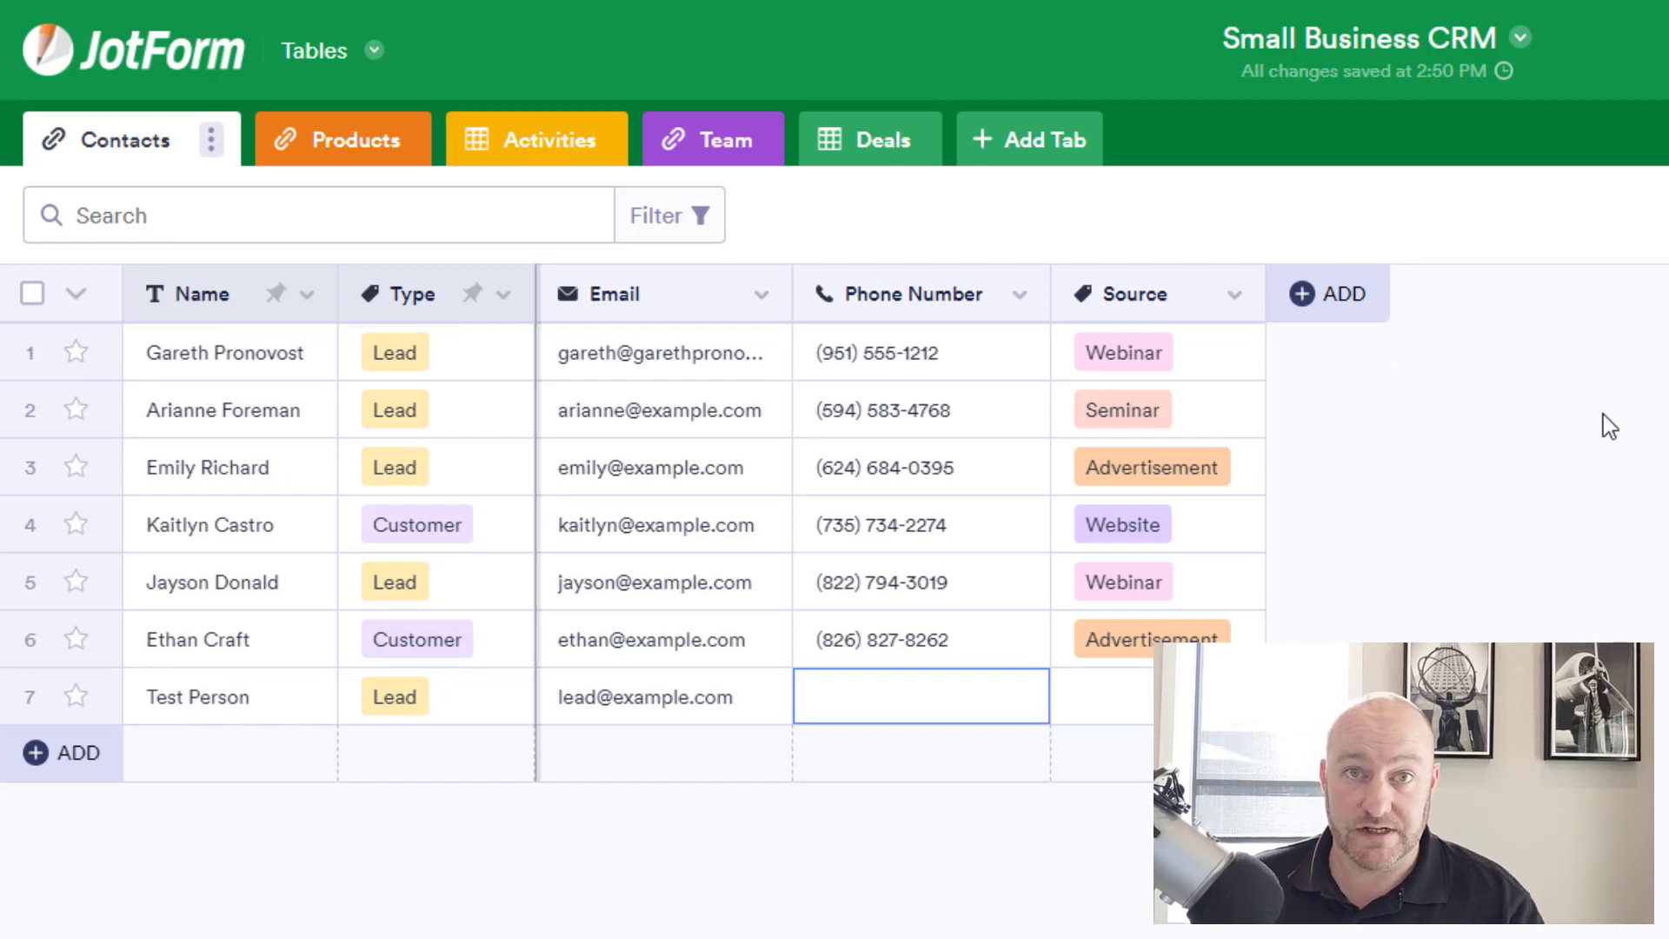
Review the Products and Activities tables, then bring up the JotForm apps list.
{"action": "left_click", "coordinate": [344, 128]}
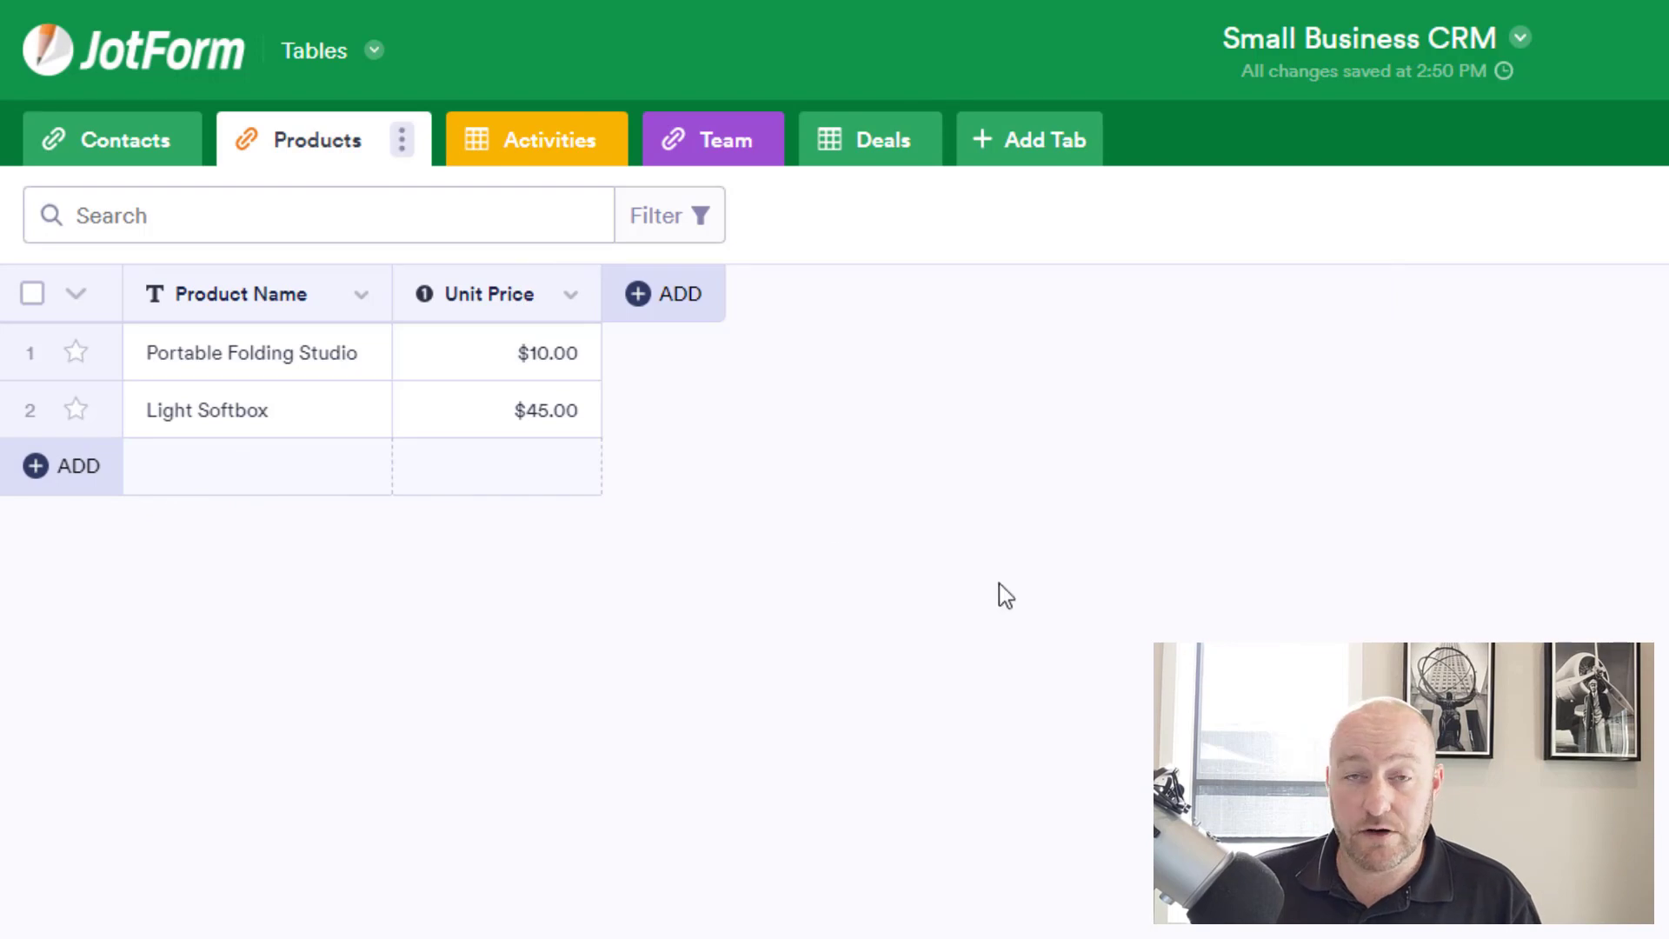
{"action": "left_click", "coordinate": [504, 143]}
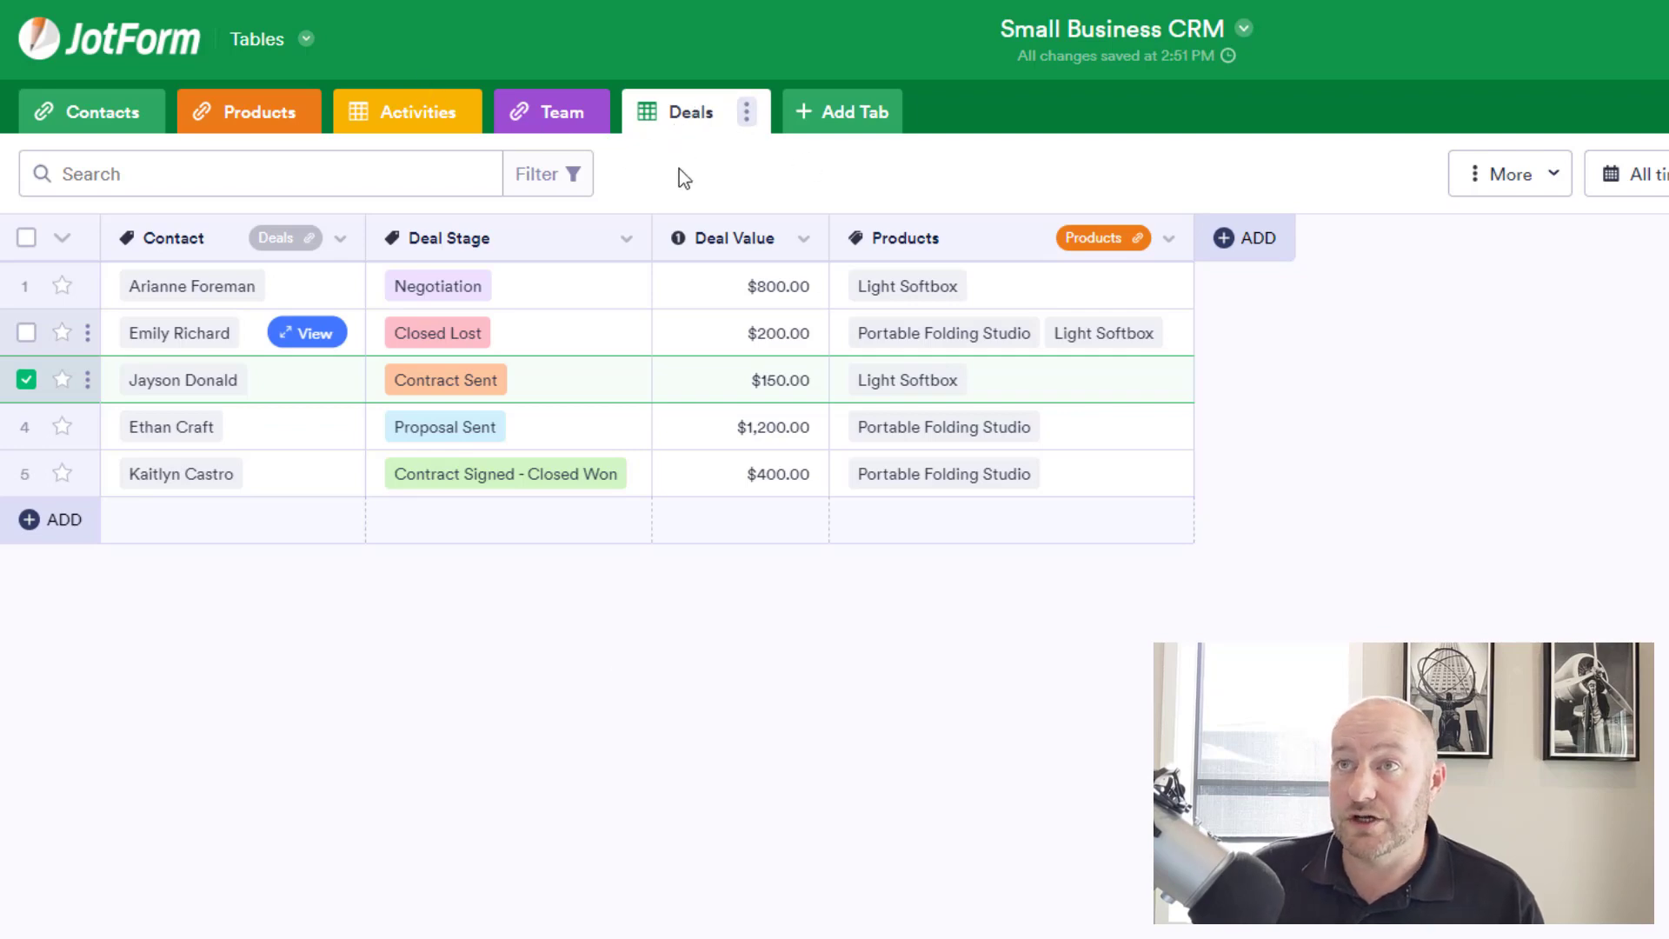
{"action": "left_click", "coordinate": [305, 39]}
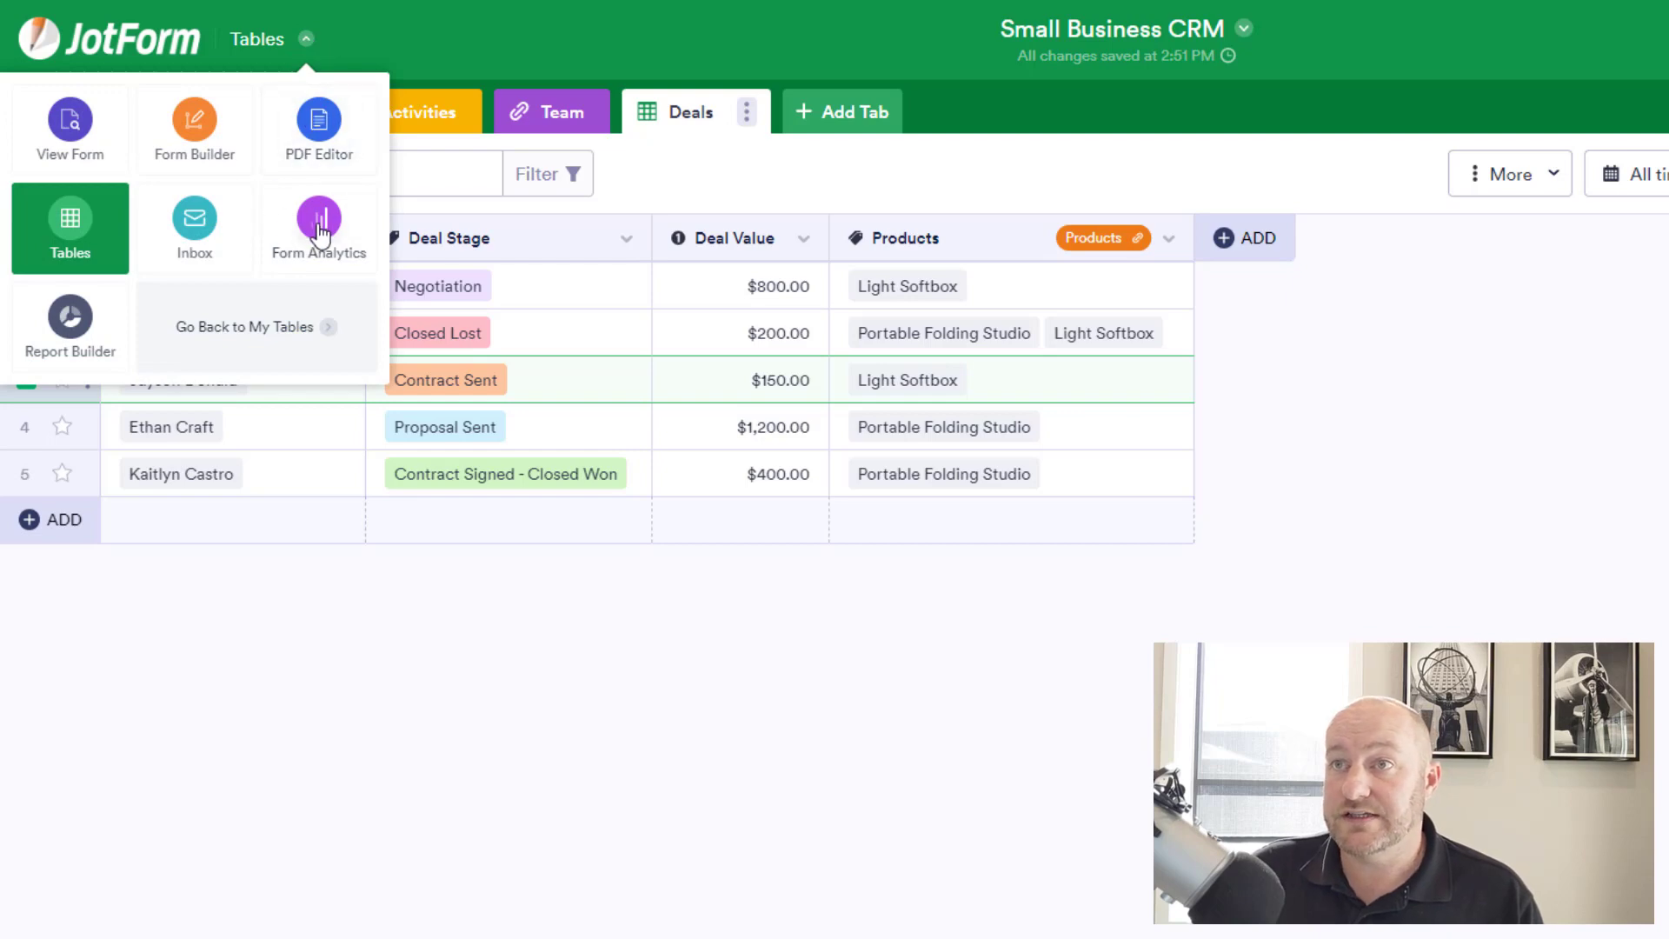
Create an Extended Report named 'Report Example' in Report Builder.
{"action": "left_click", "coordinate": [86, 352]}
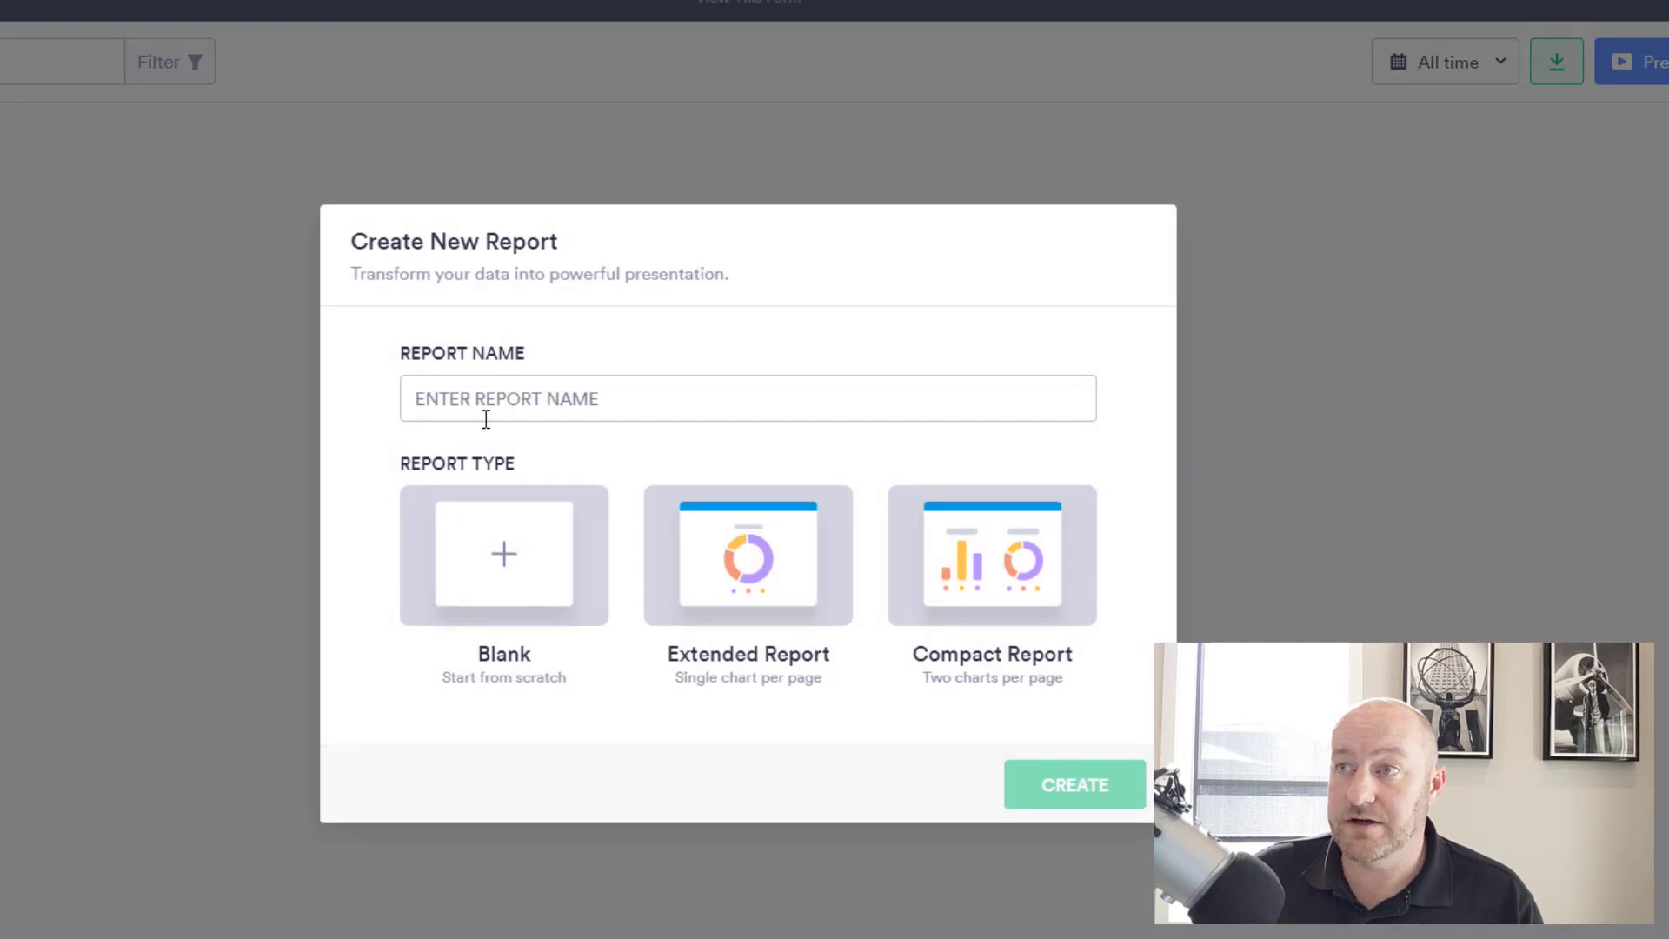
{"action": "left_click", "coordinate": [478, 402]}
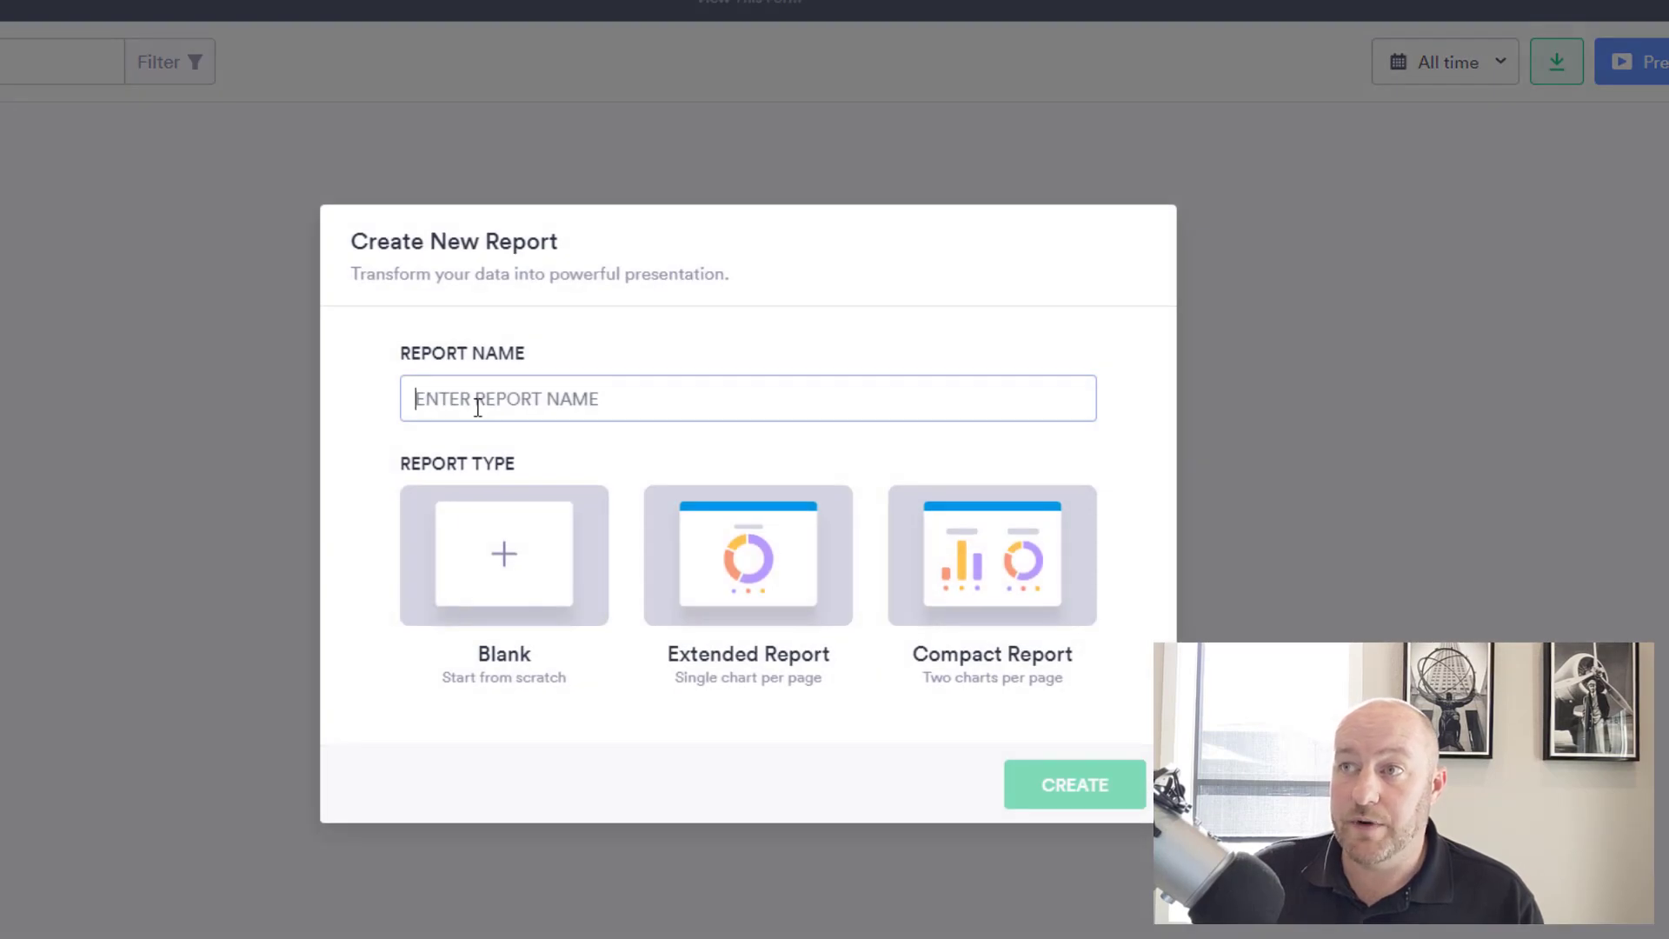
{"action": "type", "text": "Re"}
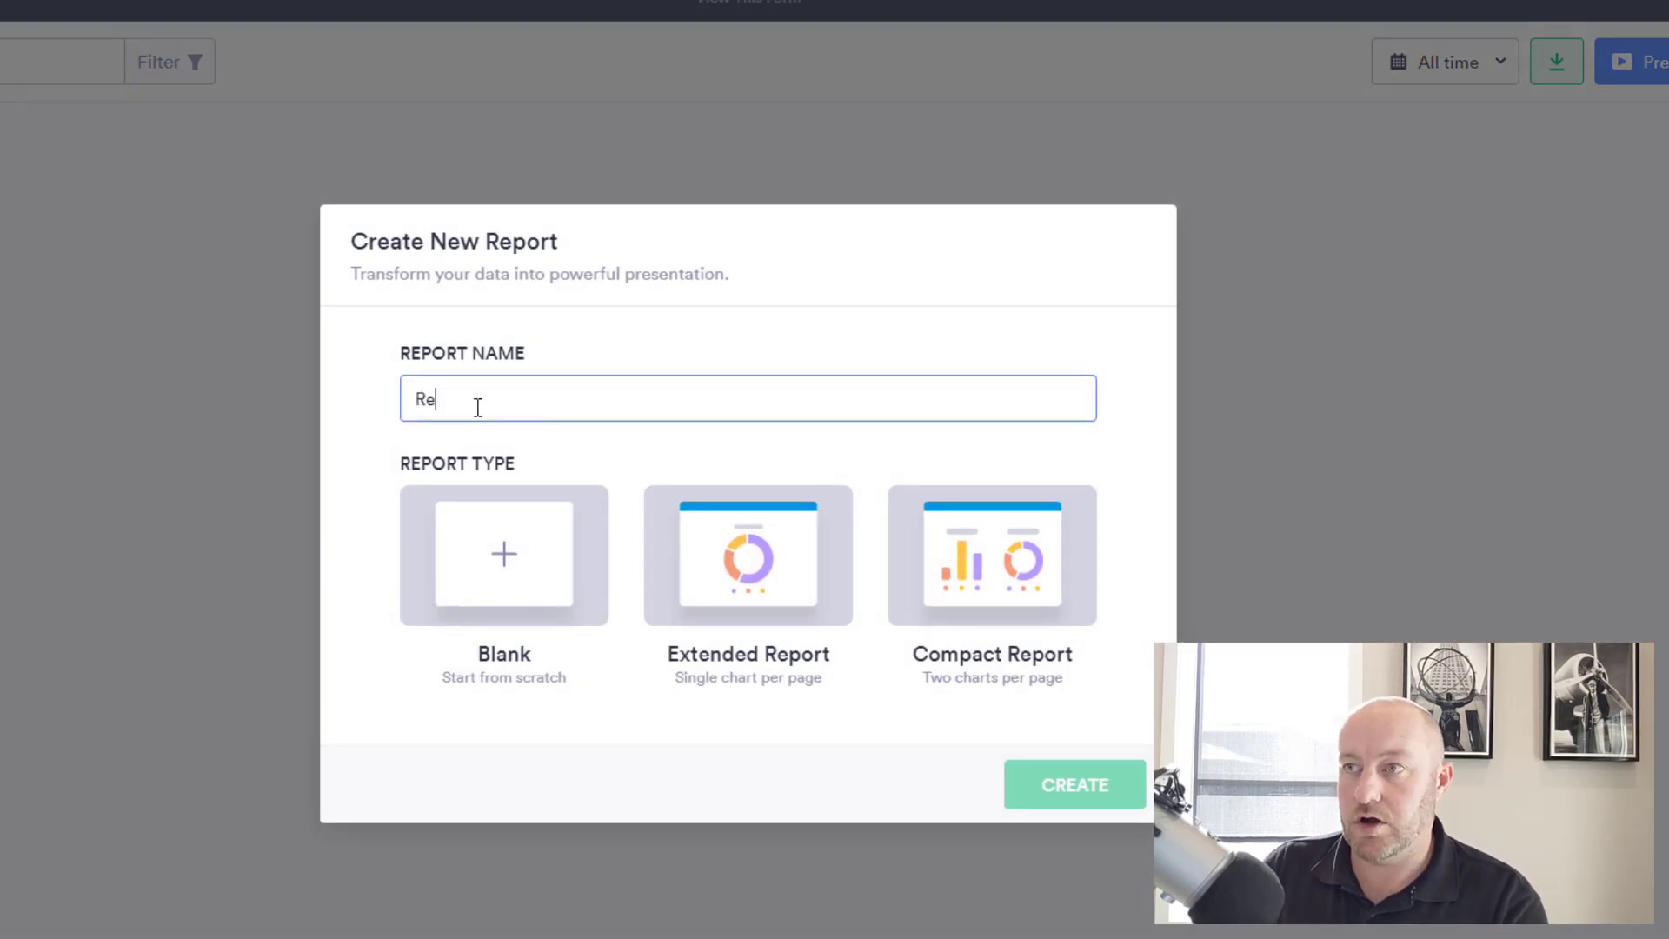
{"action": "type", "text": "port Example"}
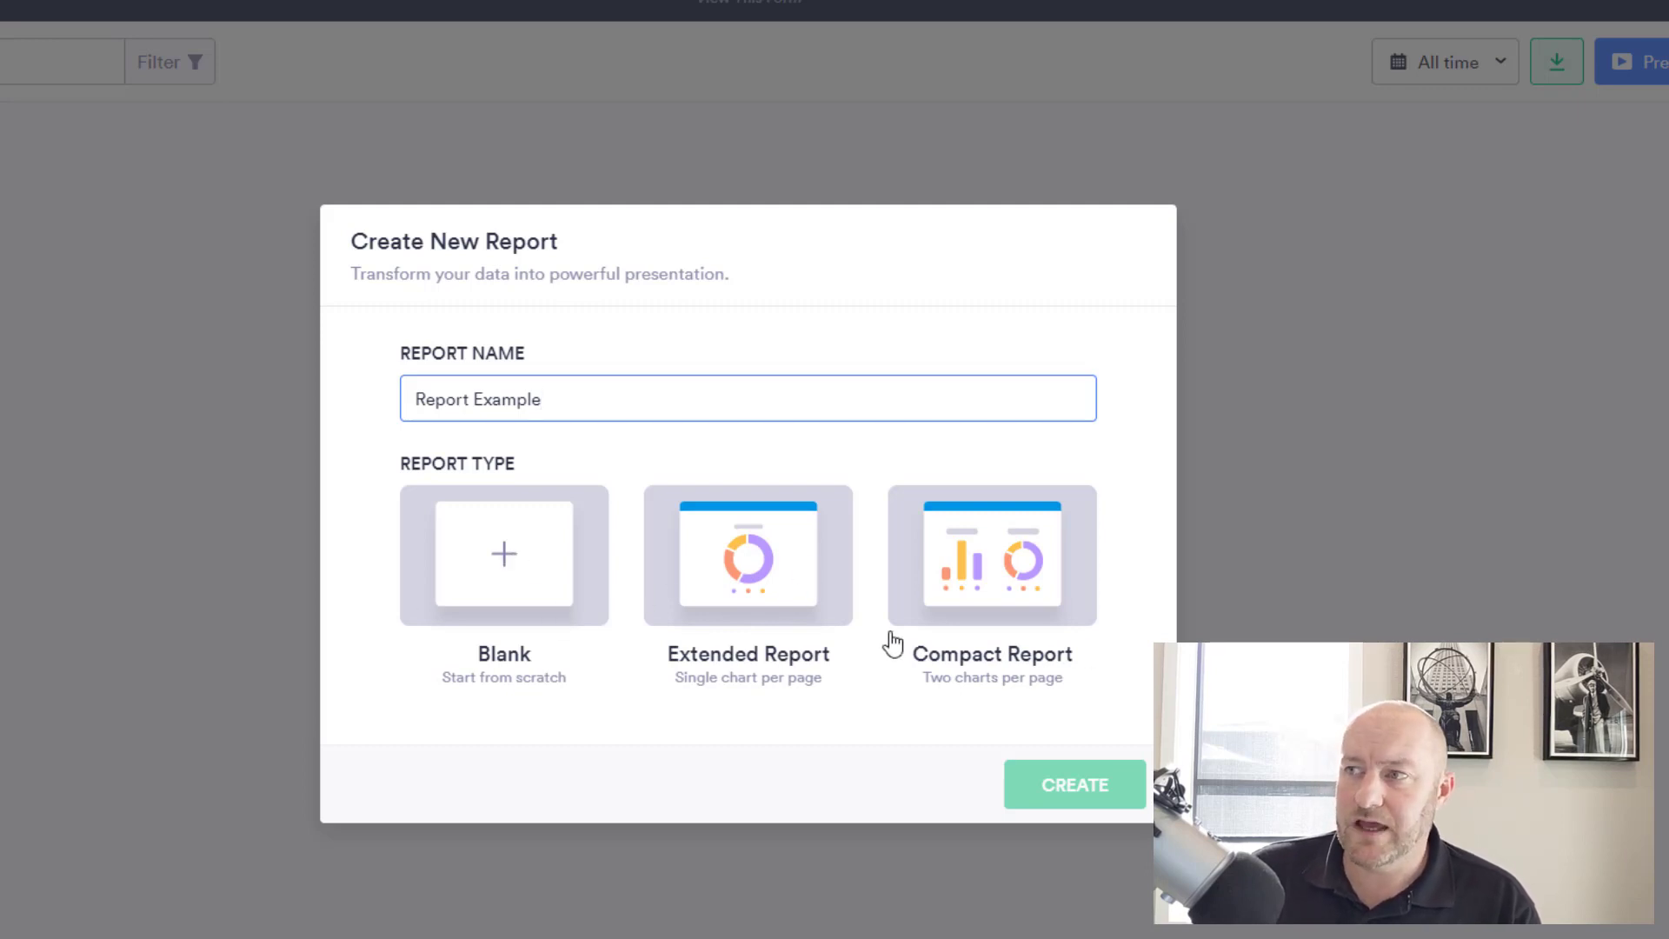
{"action": "left_click", "coordinate": [762, 589]}
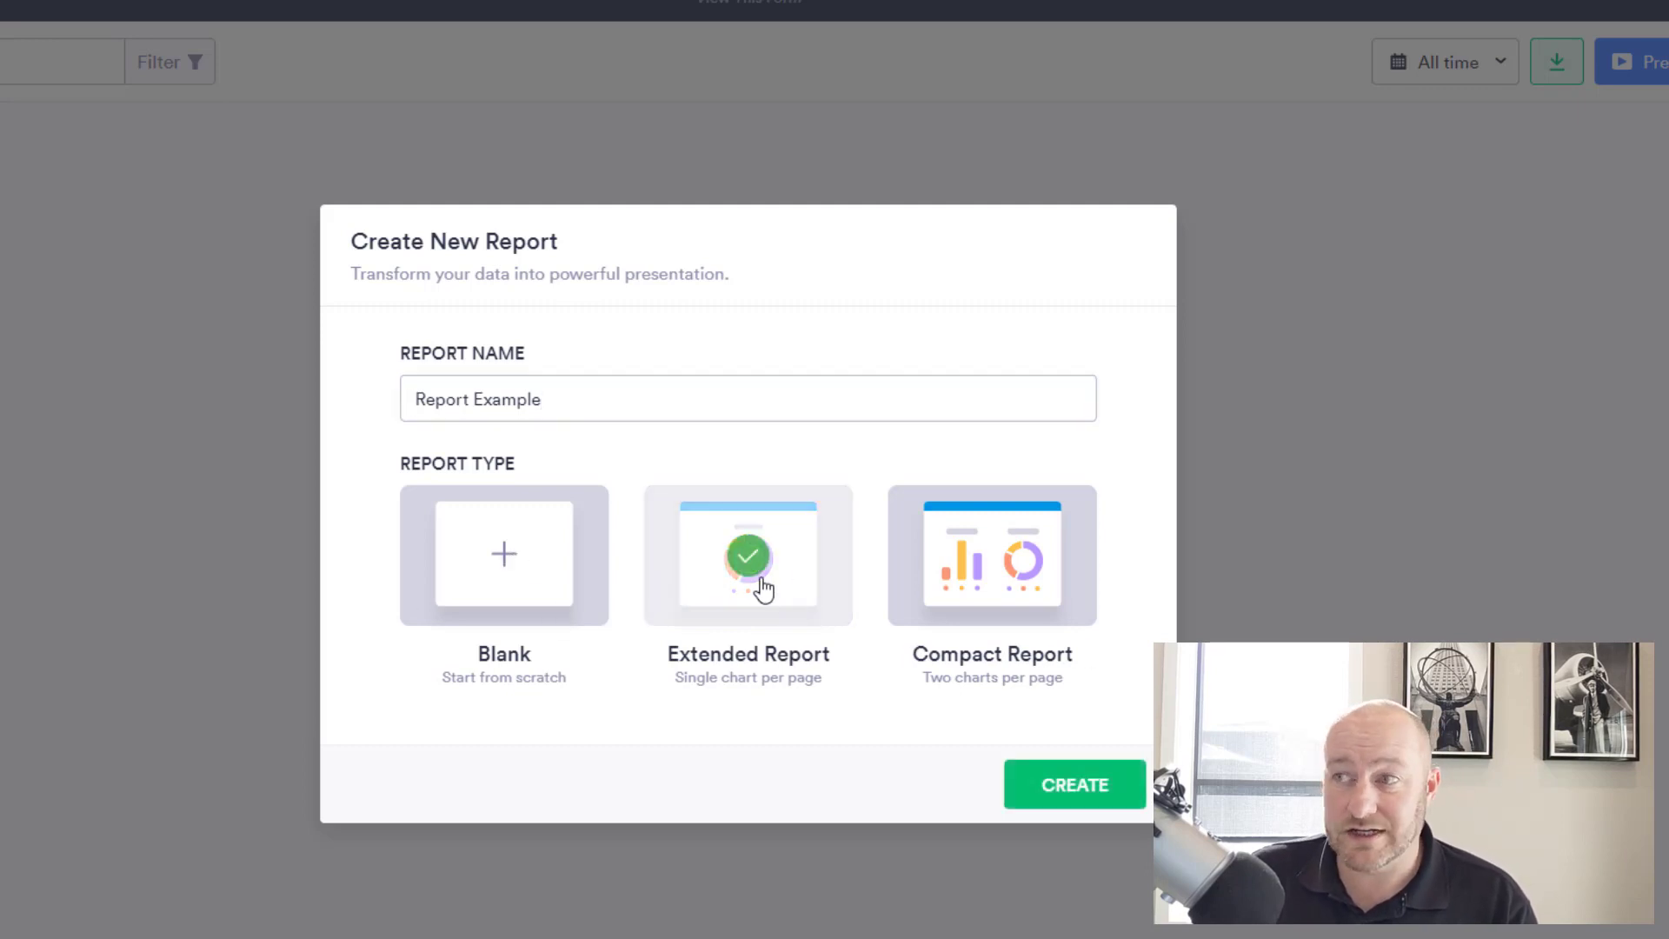
{"action": "left_click", "coordinate": [1099, 804]}
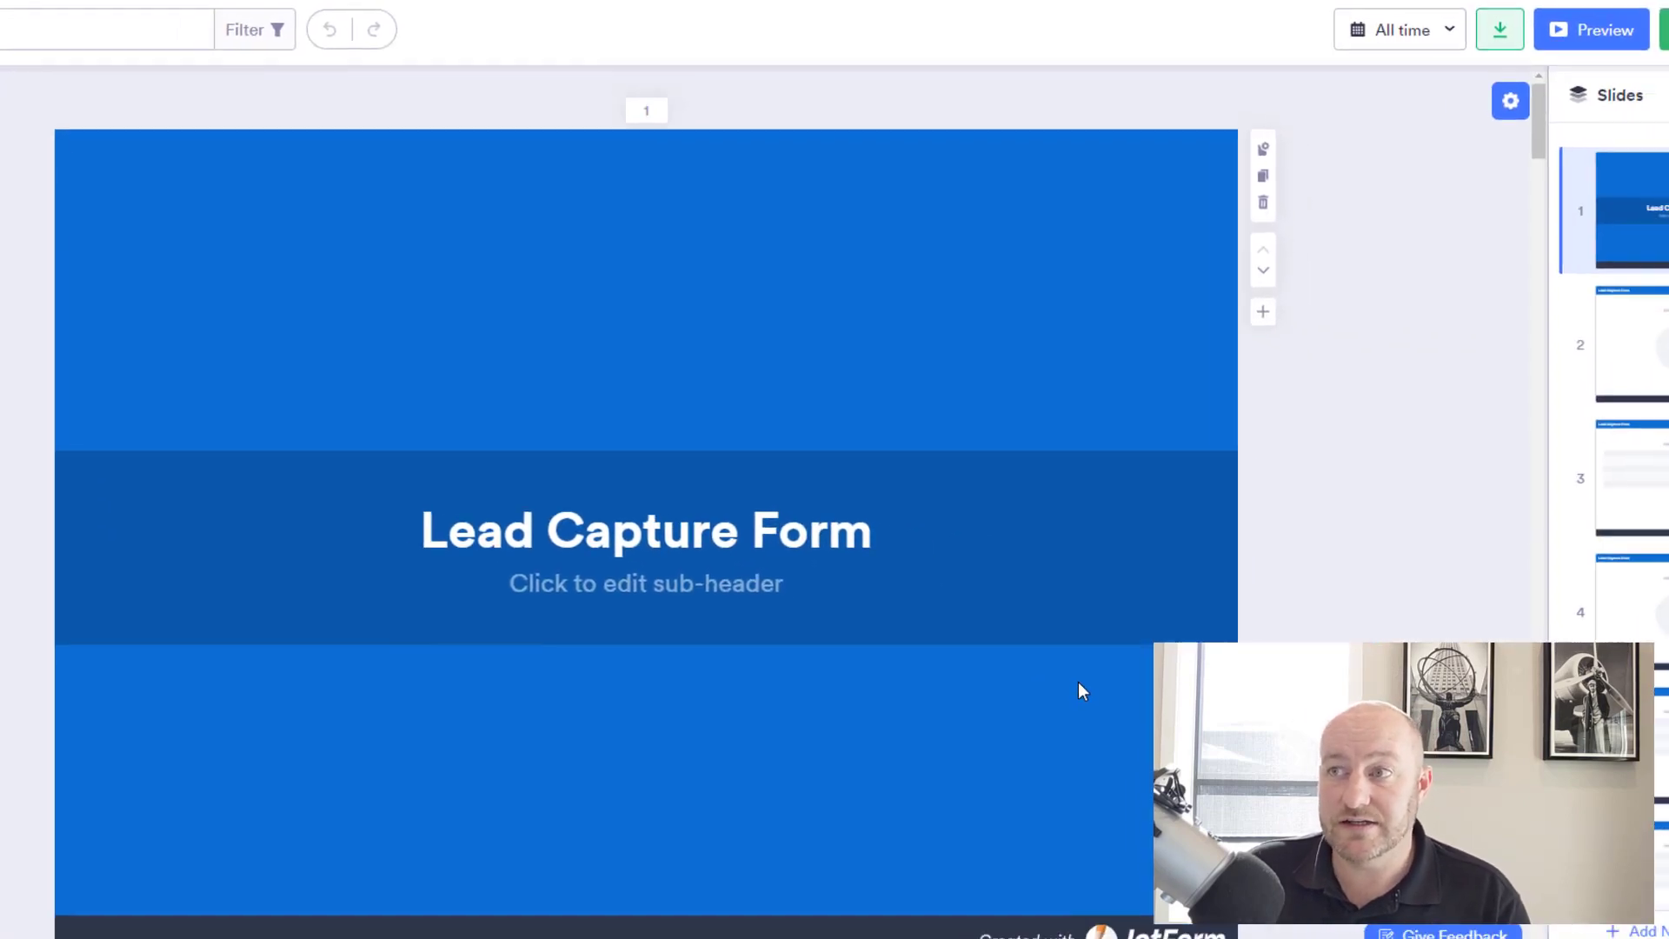
Scroll to slide 2's Status pie chart showing five deal stages at 20% each.
{"action": "scroll", "coordinate": [810, 472], "scroll_direction": "down", "scroll_amount": 10}
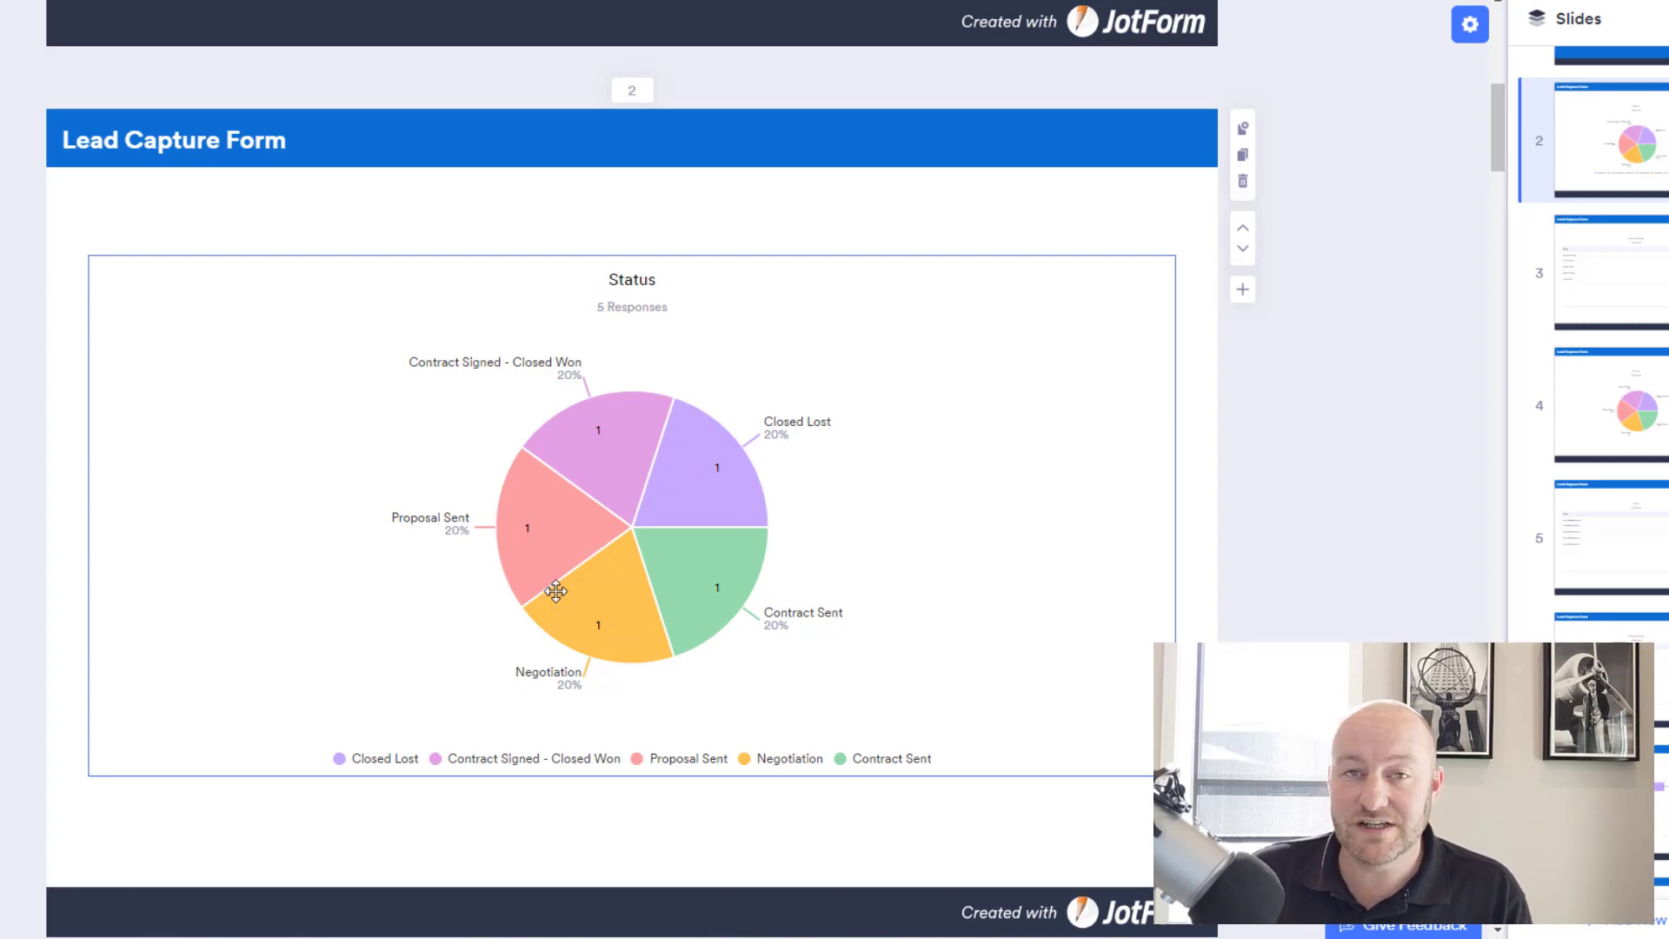
Scroll through slides 3 to 8, ending on the Total Amount table of five deal values.
{"action": "scroll", "coordinate": [583, 578], "scroll_direction": "down", "scroll_amount": 2}
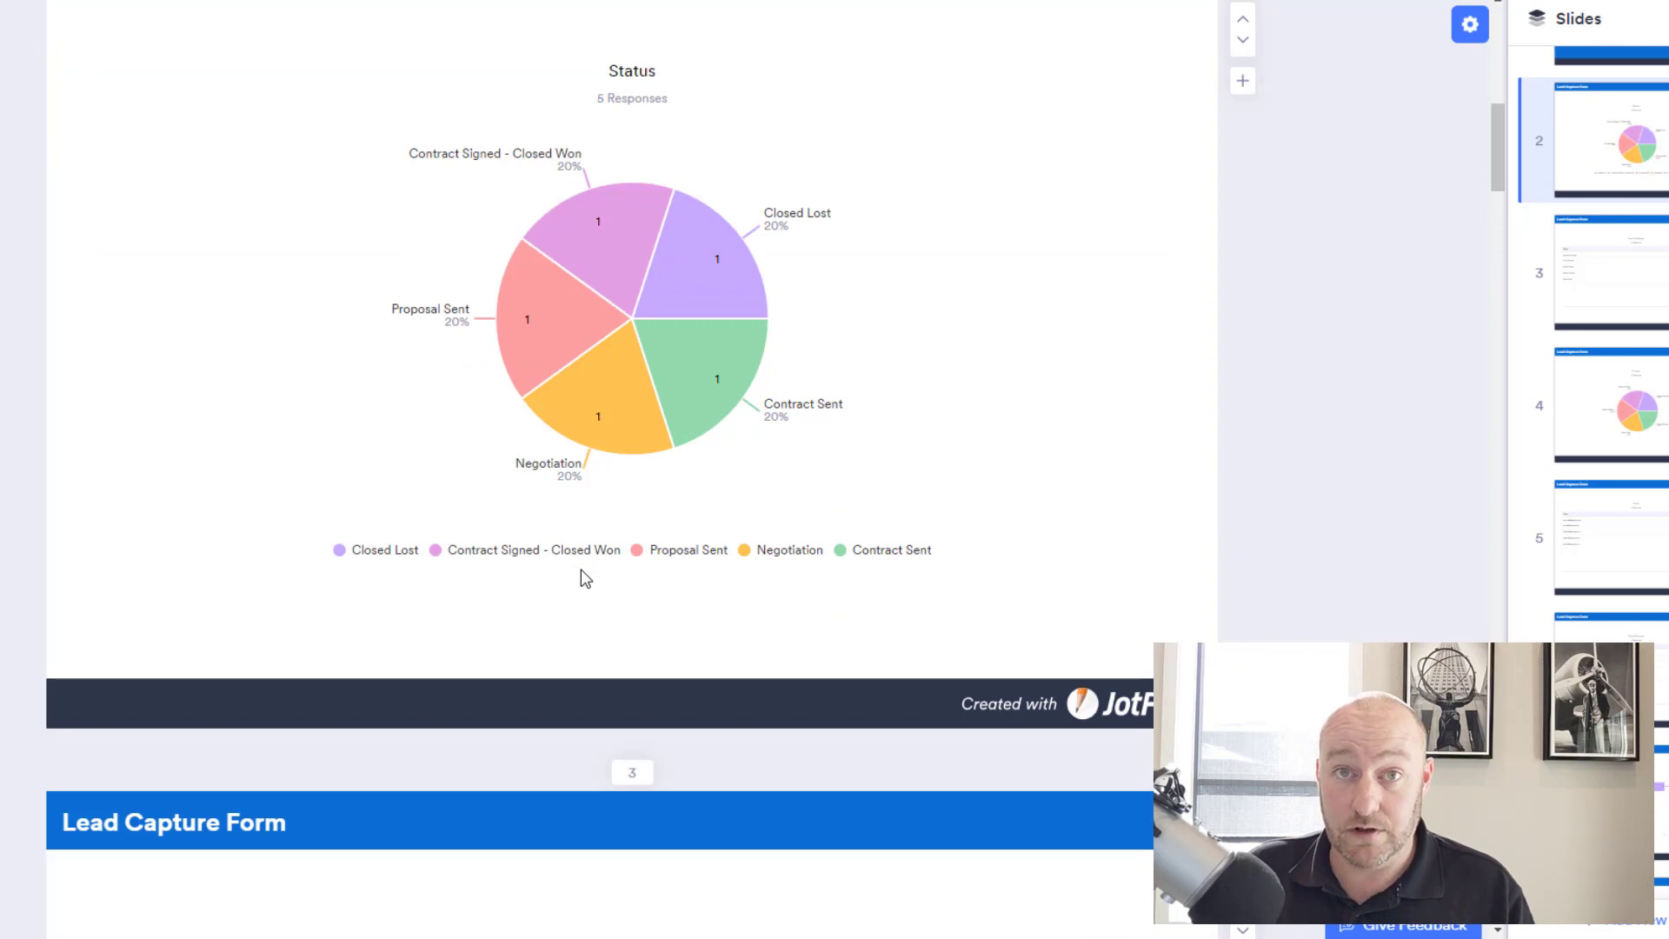
{"action": "scroll", "coordinate": [1154, 521], "scroll_direction": "down", "scroll_amount": 6}
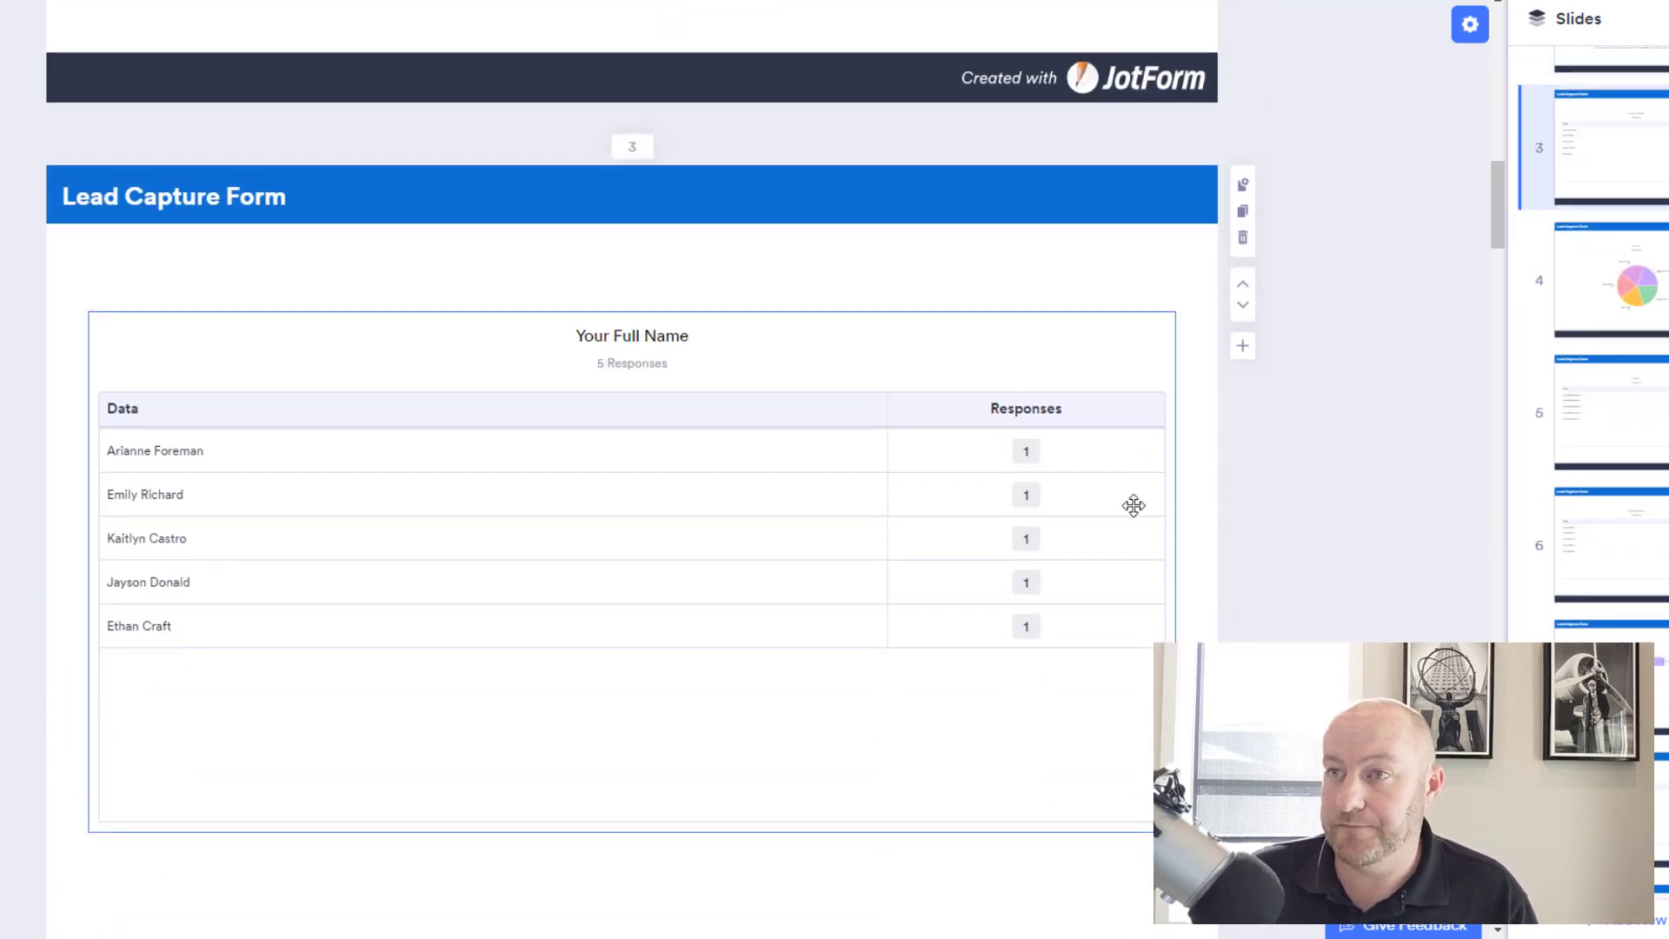
{"action": "scroll", "coordinate": [1150, 469], "scroll_direction": "down", "scroll_amount": 1}
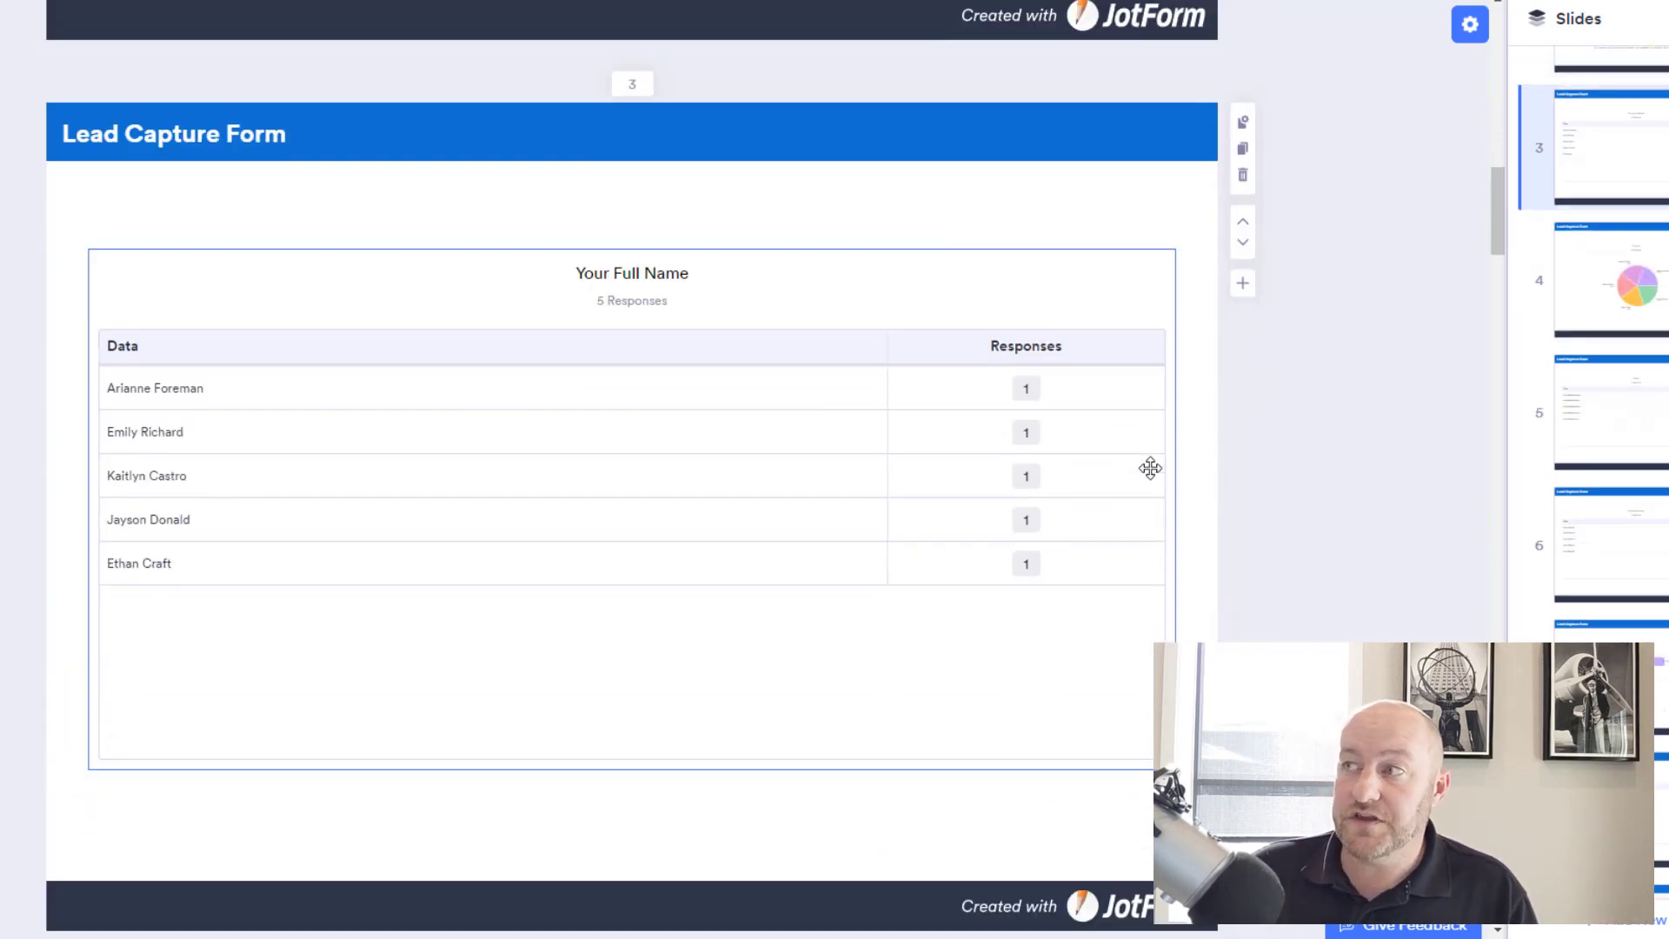
{"action": "scroll", "coordinate": [1150, 468], "scroll_direction": "down", "scroll_amount": 9}
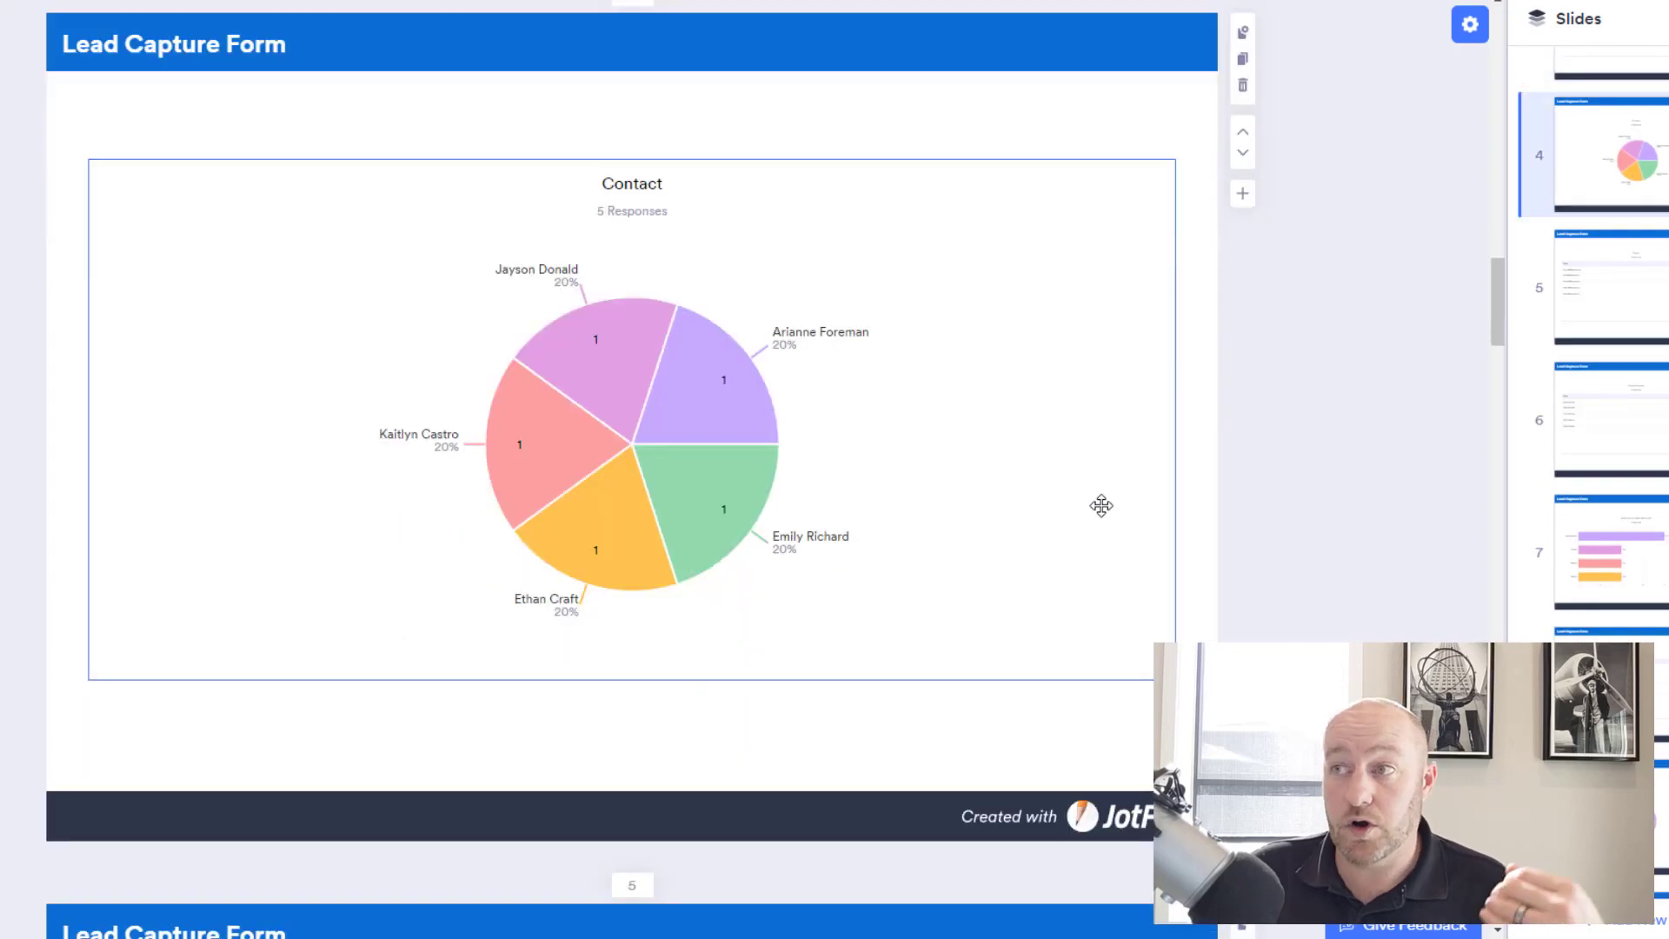
{"action": "scroll", "coordinate": [1092, 537], "scroll_direction": "down", "scroll_amount": 10}
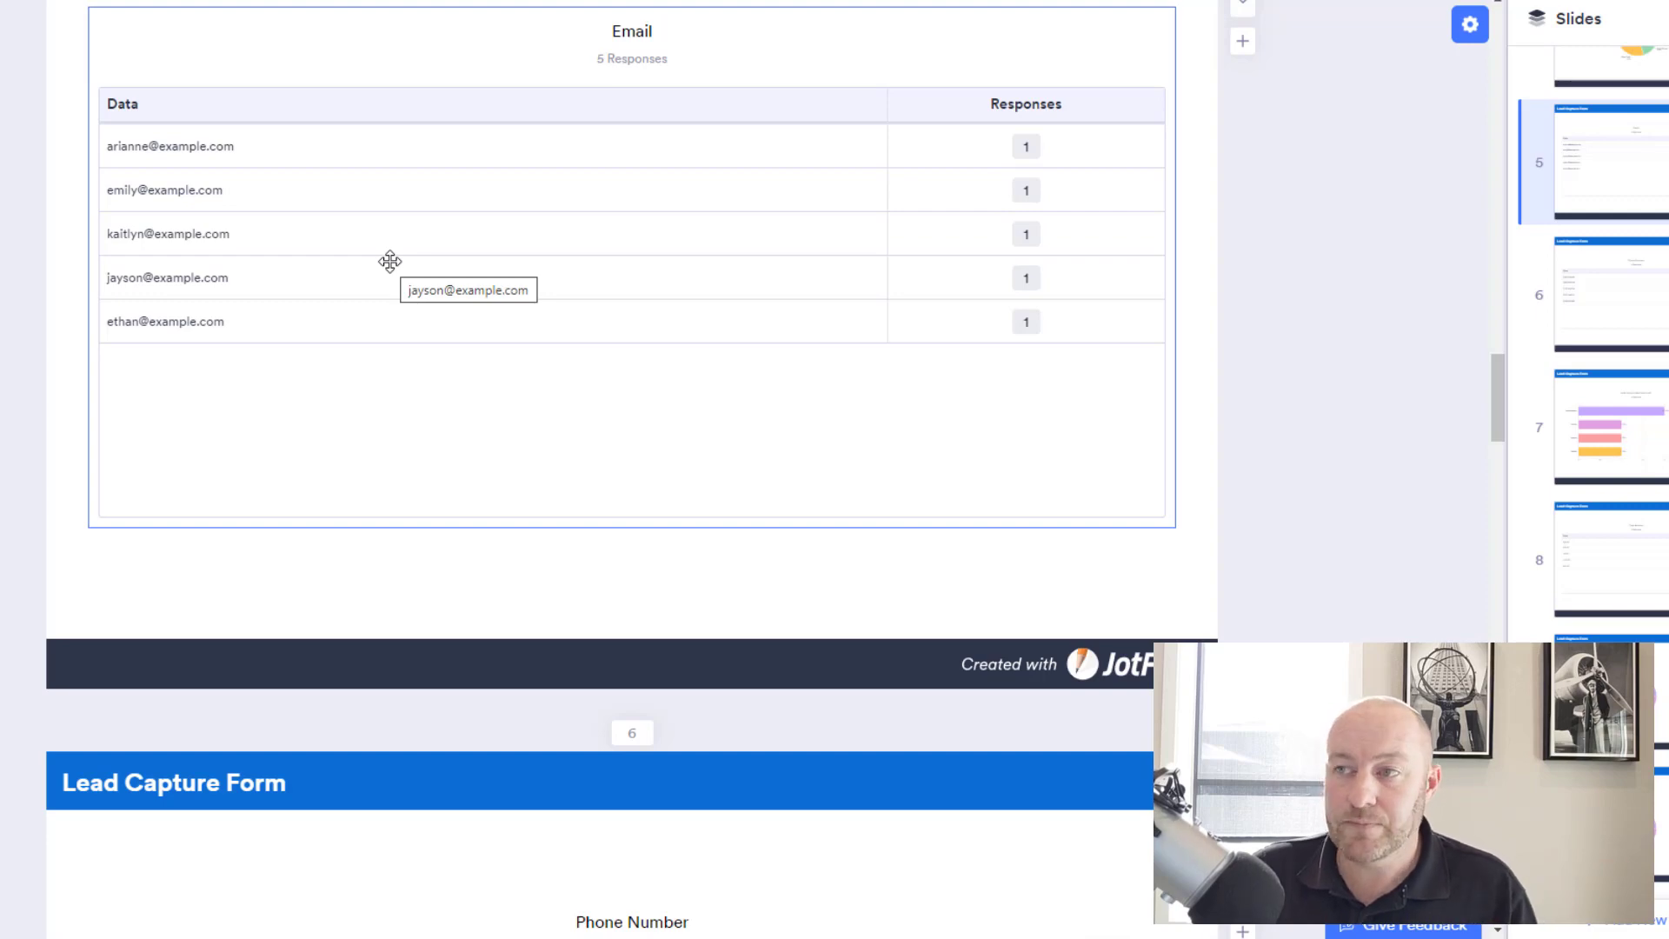
{"action": "scroll", "coordinate": [1260, 526], "scroll_direction": "down", "scroll_amount": 6}
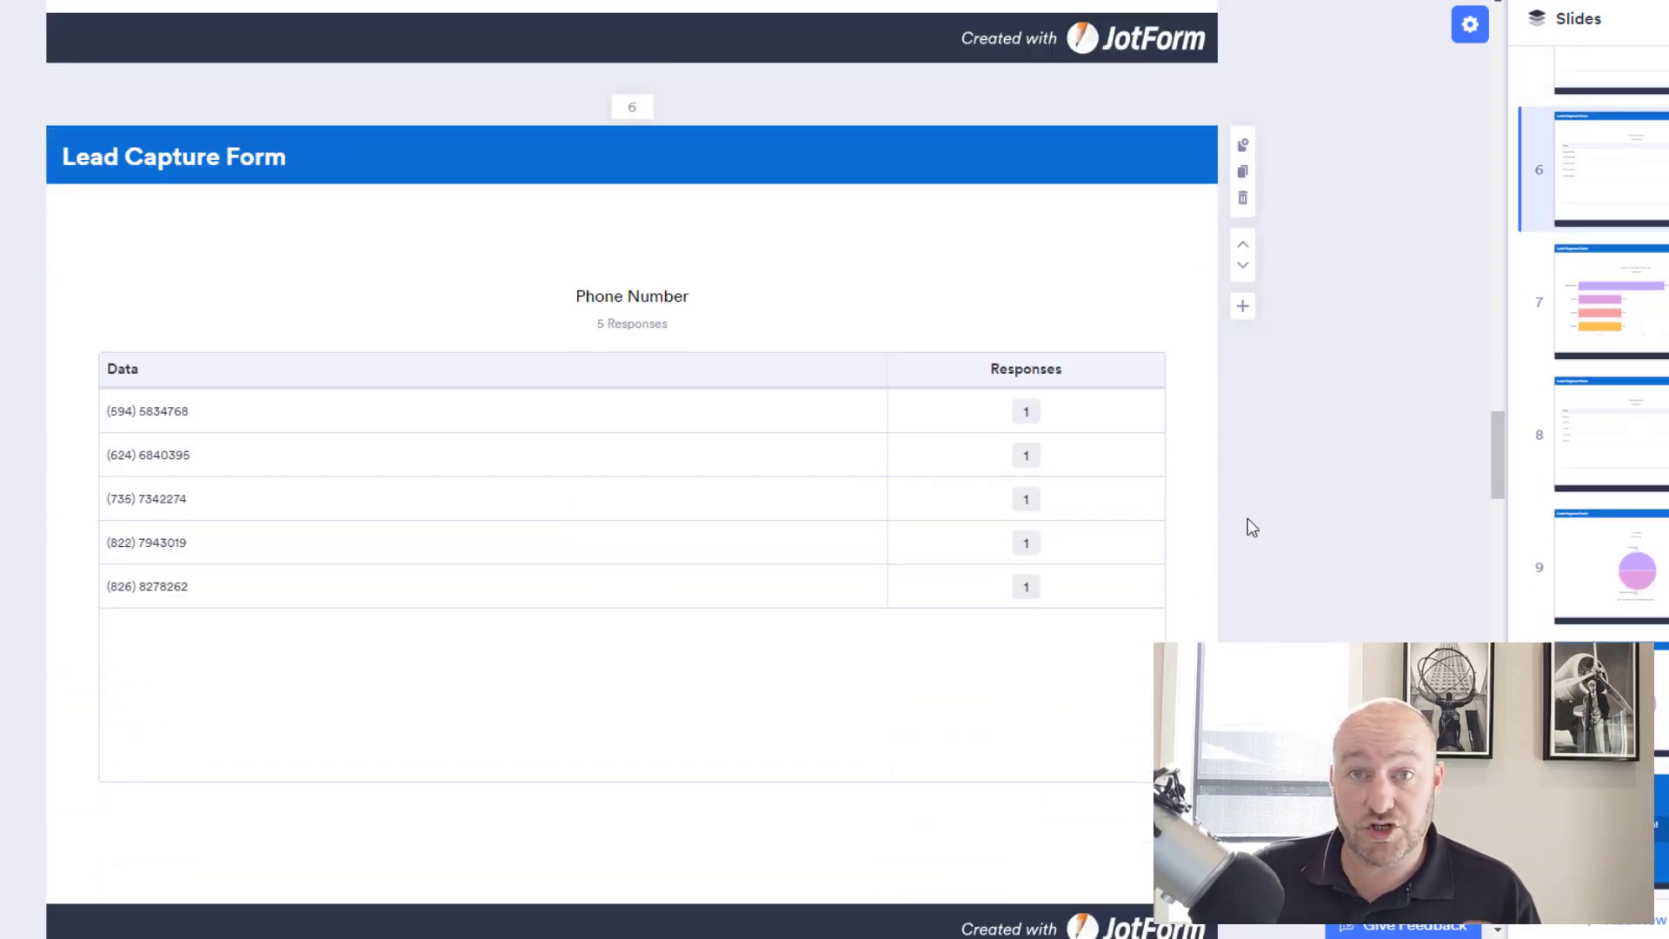
{"action": "scroll", "coordinate": [1248, 518], "scroll_direction": "down", "scroll_amount": 8}
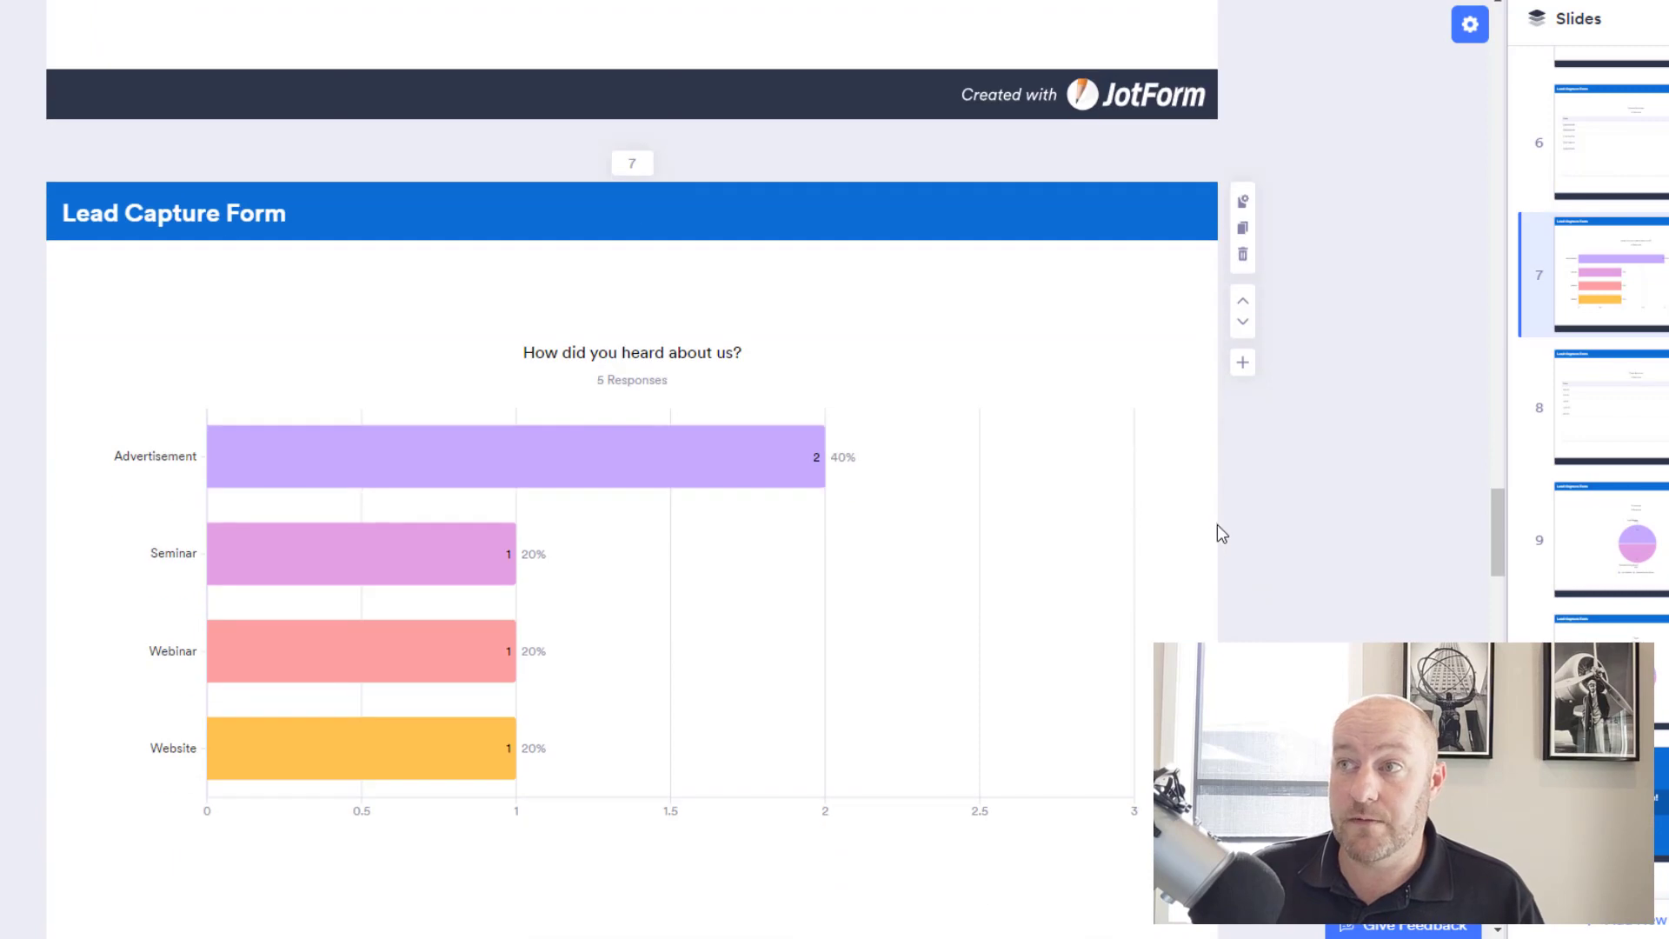
{"action": "scroll", "coordinate": [1208, 526], "scroll_direction": "down", "scroll_amount": 4}
{"action": "scroll", "coordinate": [1200, 521], "scroll_direction": "up", "scroll_amount": 2}
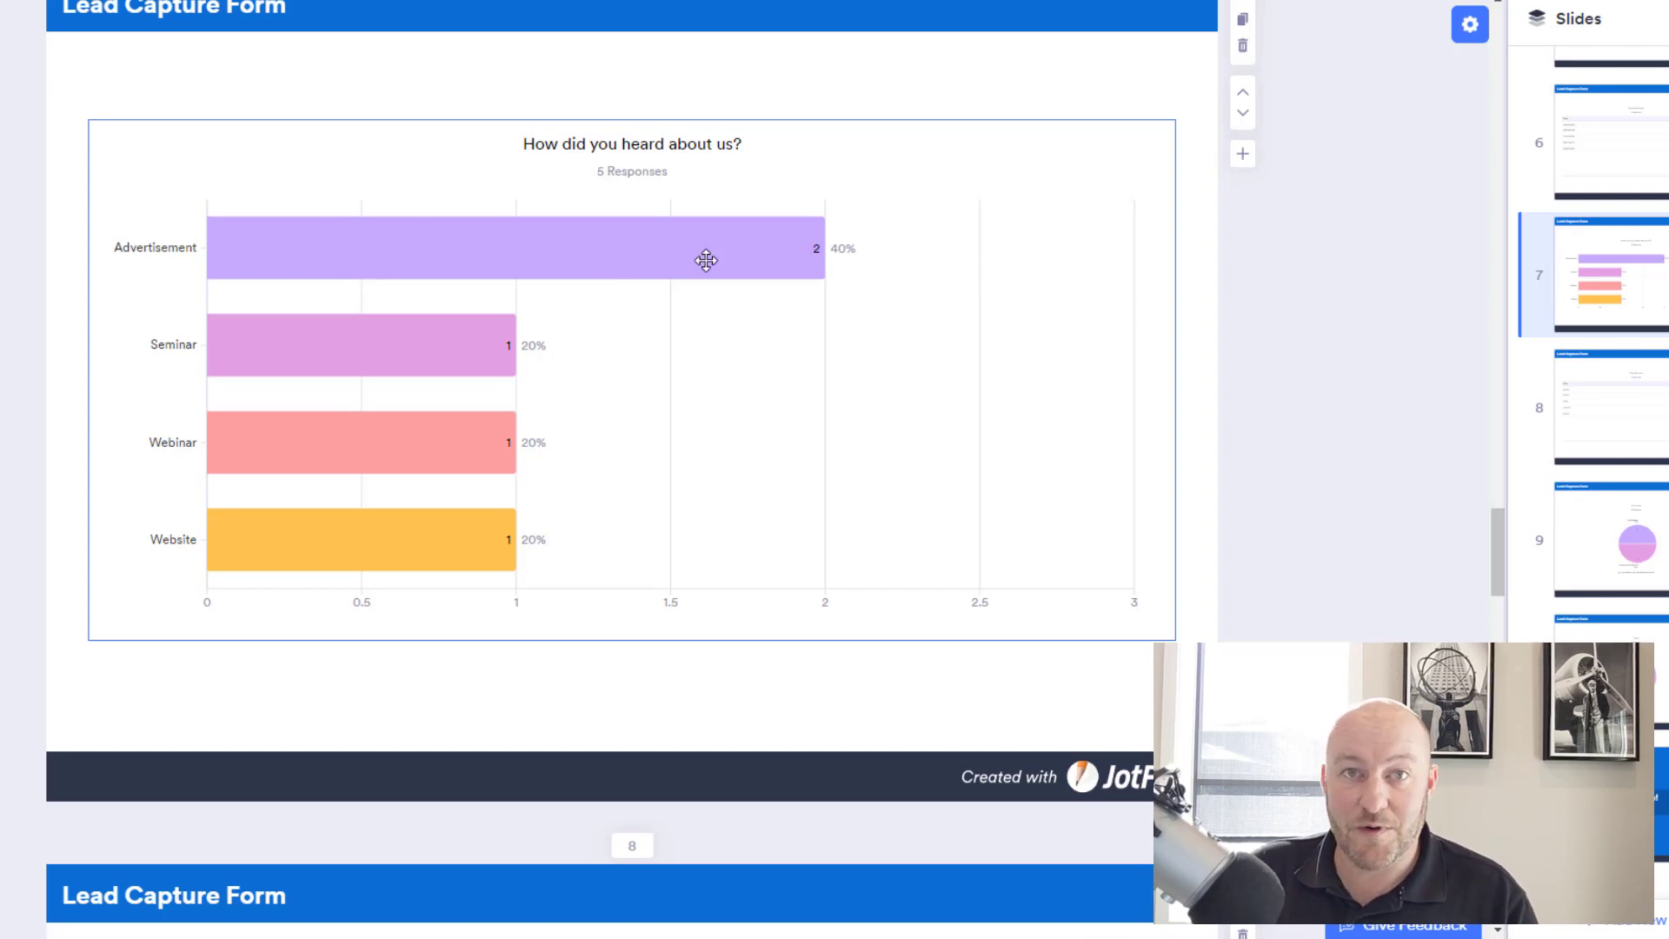
{"action": "scroll", "coordinate": [585, 547], "scroll_direction": "down", "scroll_amount": 8}
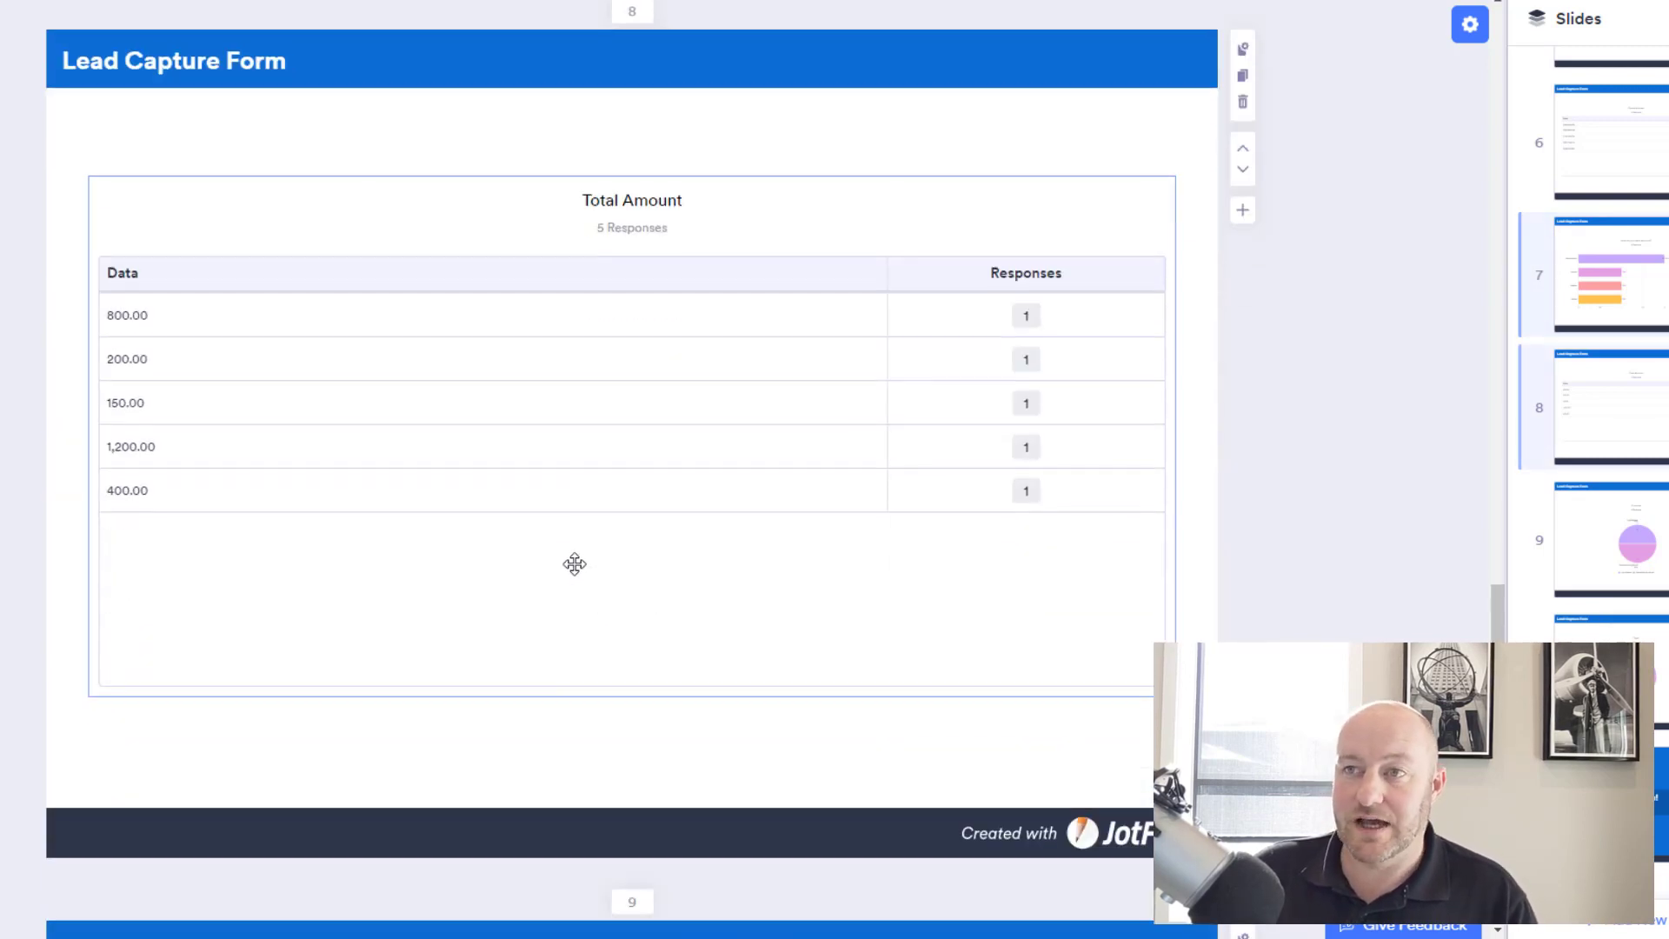
{"action": "scroll", "coordinate": [571, 565], "scroll_direction": "up", "scroll_amount": 2}
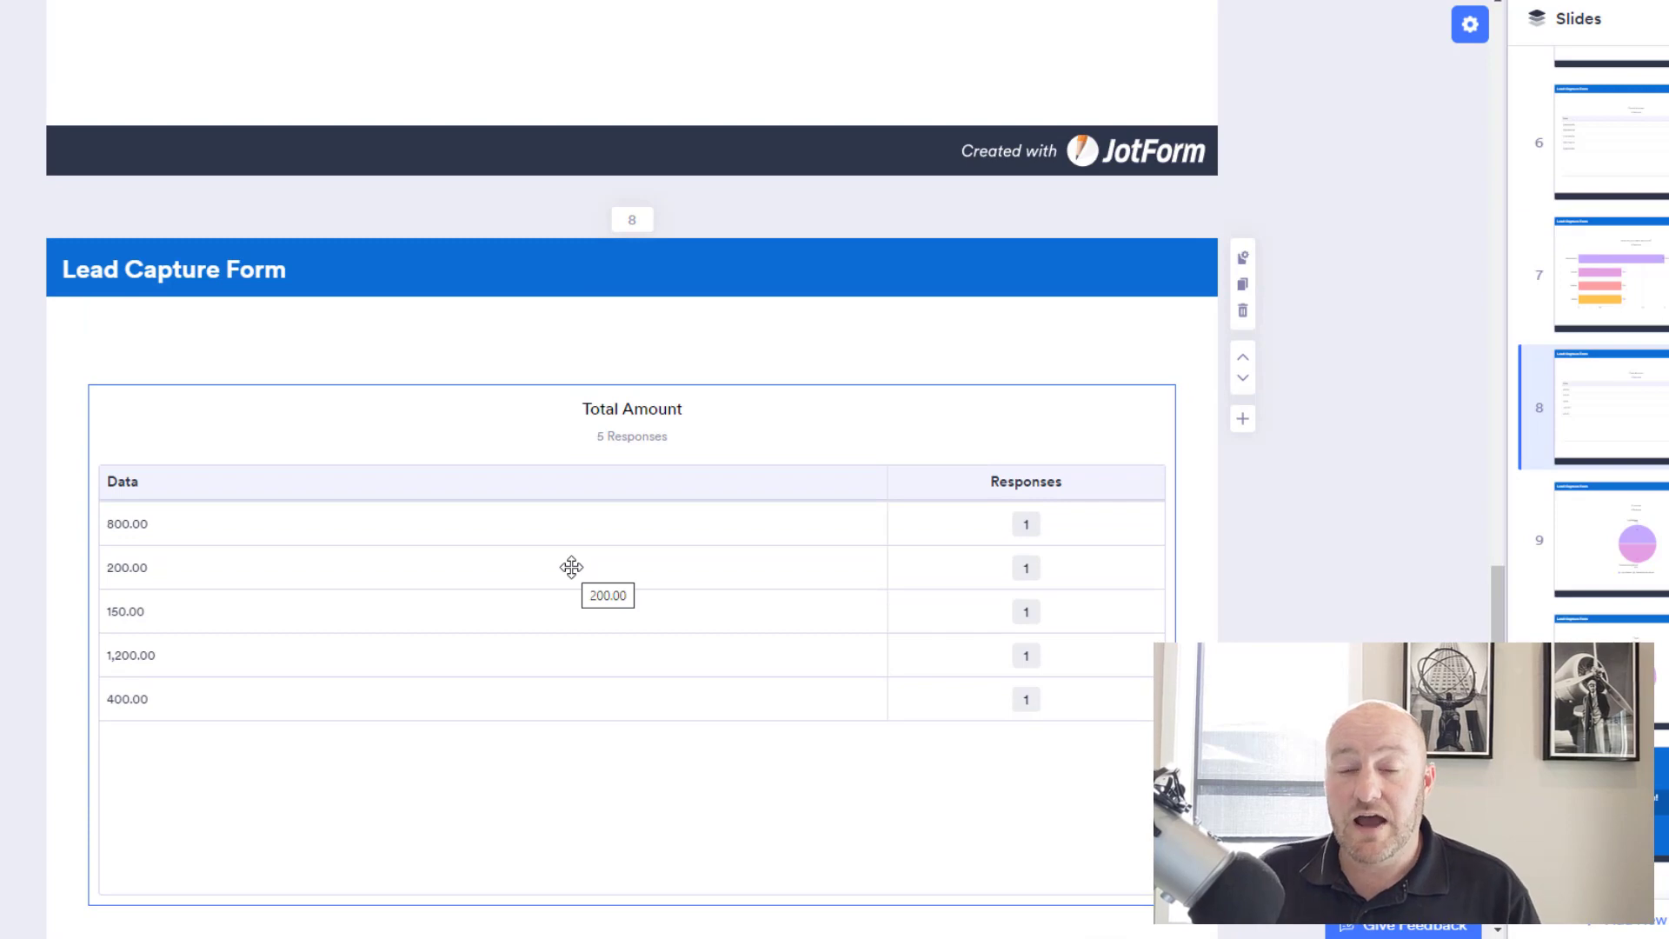